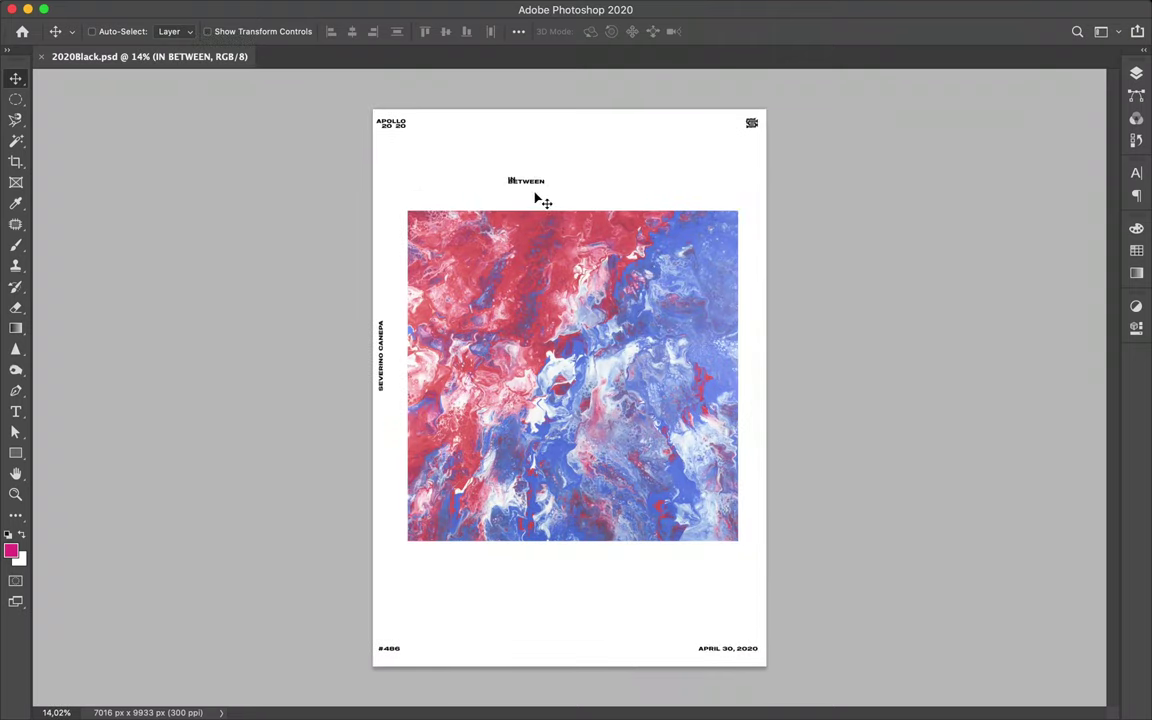
# - Nudge the IN BETWEEN title down and filter the Character panel's font list to monospace typefaces
pyautogui.moveTo(521, 187); pyautogui.dragTo(521, 193)
pyautogui.click(1136, 173)
pyautogui.click(1070, 216)
pyautogui.click(1037, 197)
pyautogui.click(898, 218)
pyautogui.click(870, 296)
pyautogui.scroll(5, 590, 203)
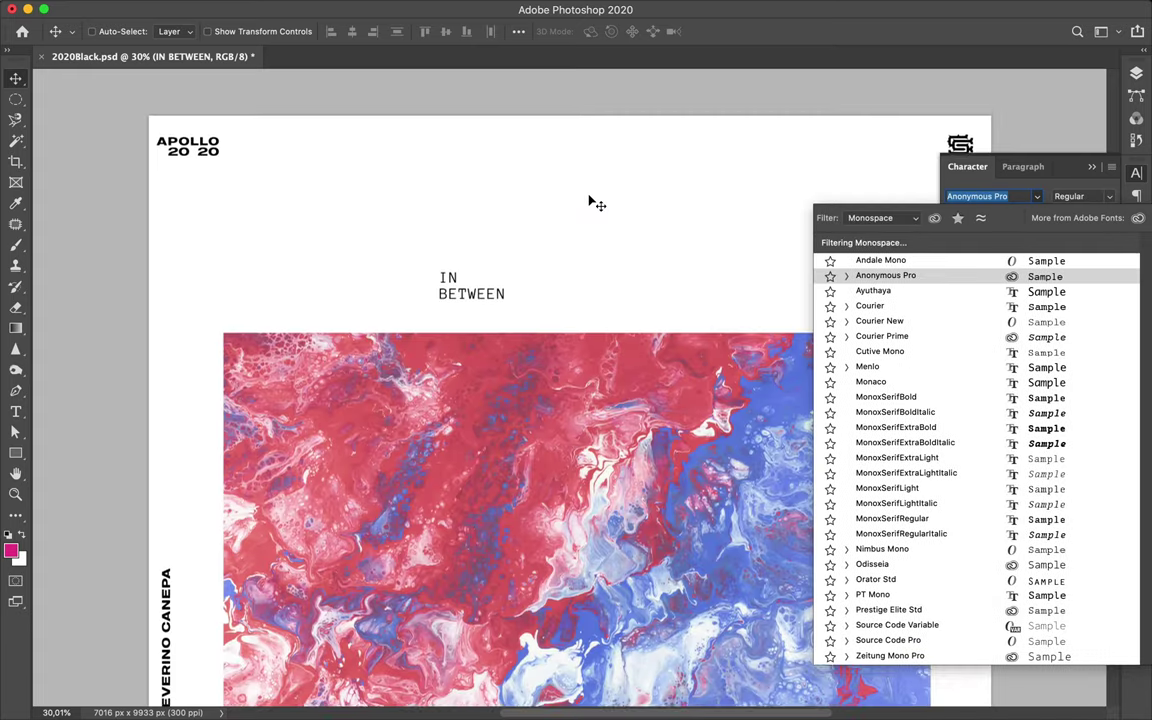
pyautogui.scroll(2, 590, 203)
pyautogui.scroll(5, 321, 219)
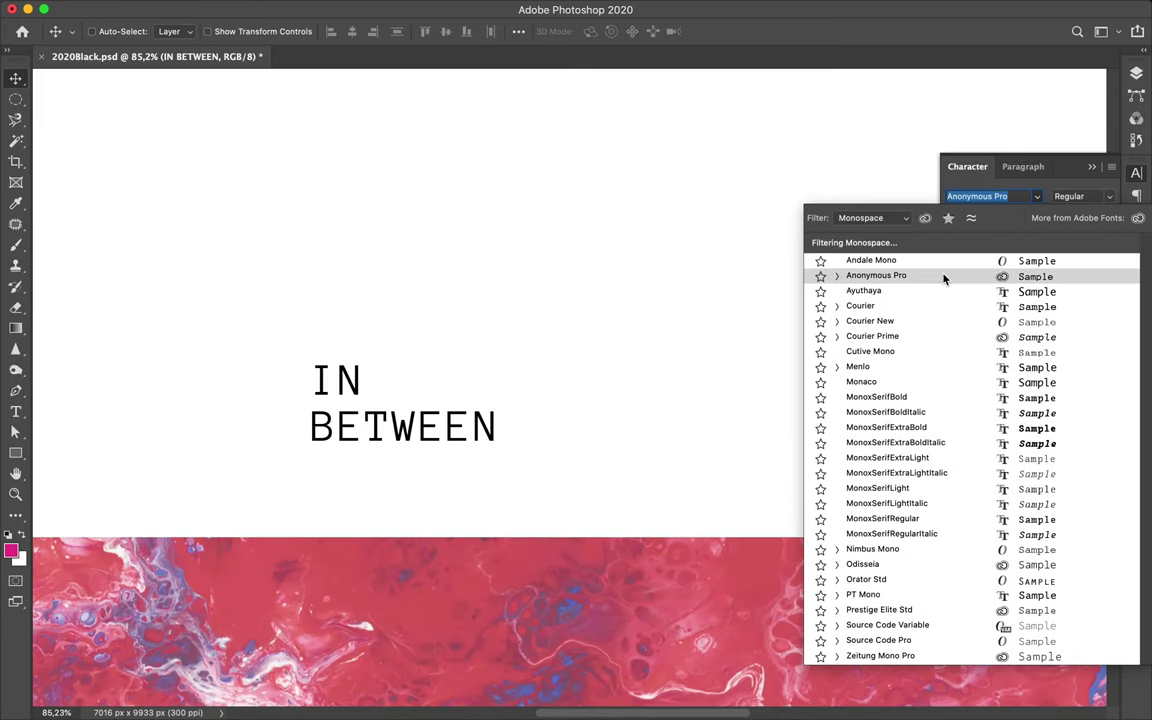
# - Preview monospace fonts, then apply Prestige Elite Std in Bold to the title
pyautogui.click(837, 275)
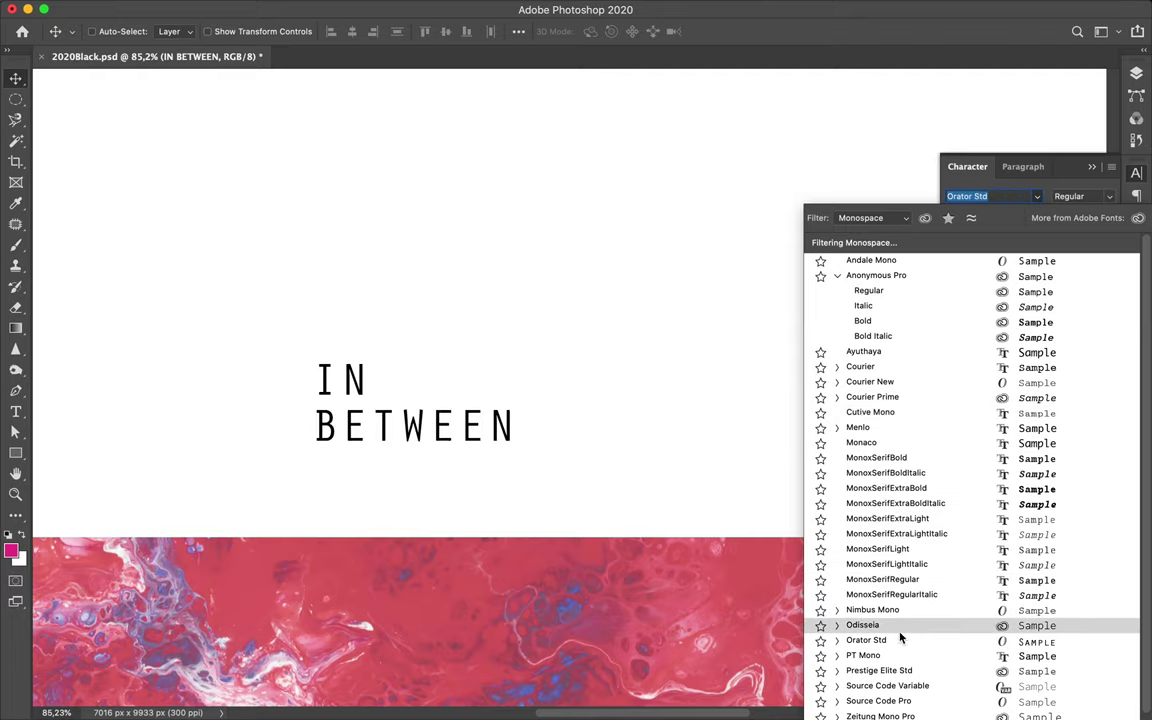
pyautogui.scroll(-1, 905, 665)
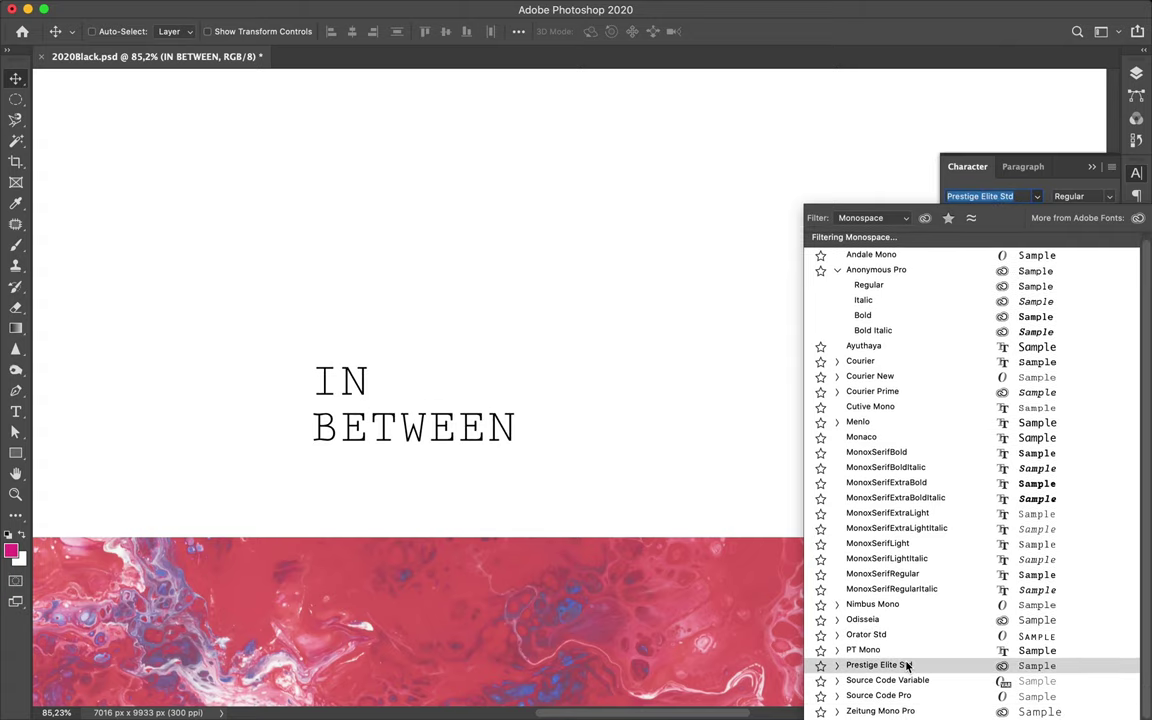
pyautogui.click(907, 665)
pyautogui.click(1069, 196)
pyautogui.click(1100, 213)
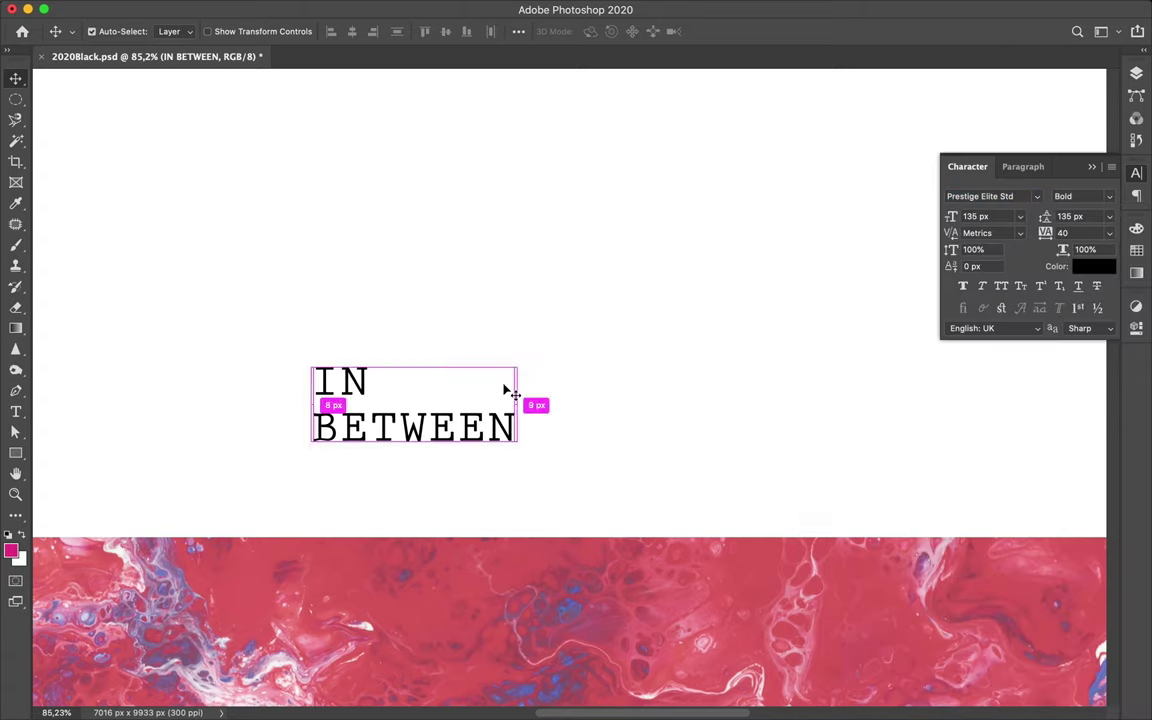
# - Free-transform the IN BETWEEN title to enlarge it
pyautogui.hotkey('ctrl', 't')
pyautogui.moveTo(745, 420); pyautogui.dragTo(887, 404)
pyautogui.scroll(-3, 514, 391)
pyautogui.scroll(-3, 514, 391)
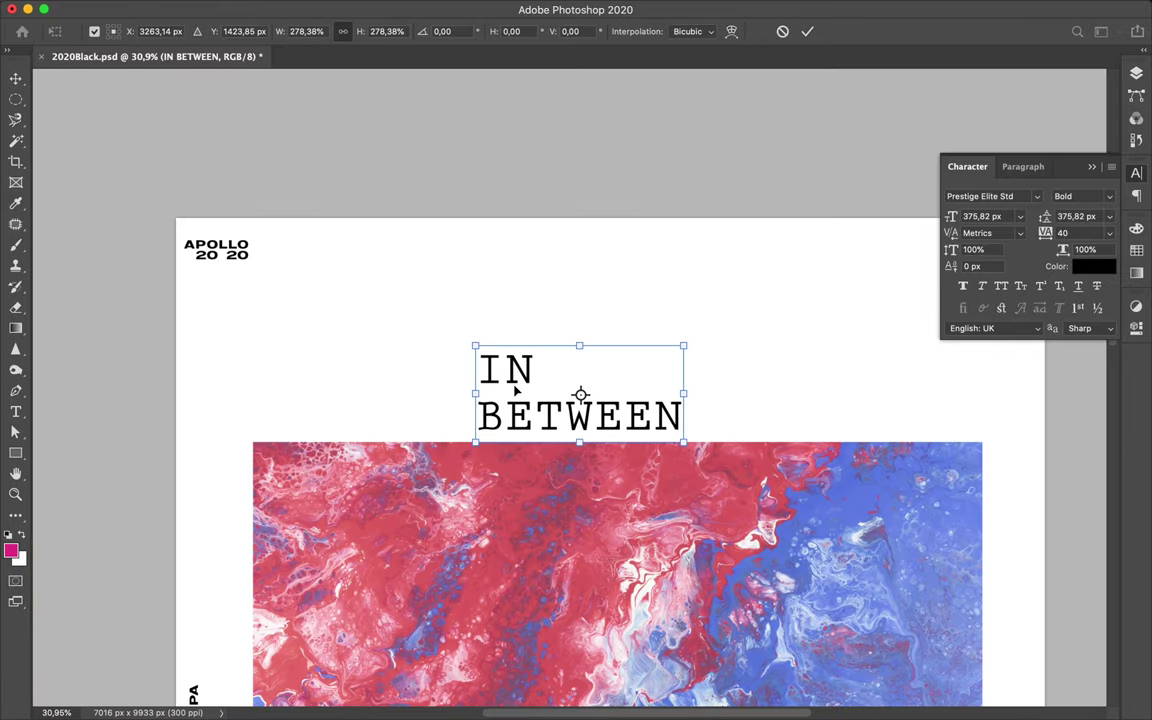
pyautogui.press('Return')
# - Try sampled and swatch colours on the title, keep it black, and move it up-left
pyautogui.doubleClick(548, 418)
pyautogui.click(16, 204)
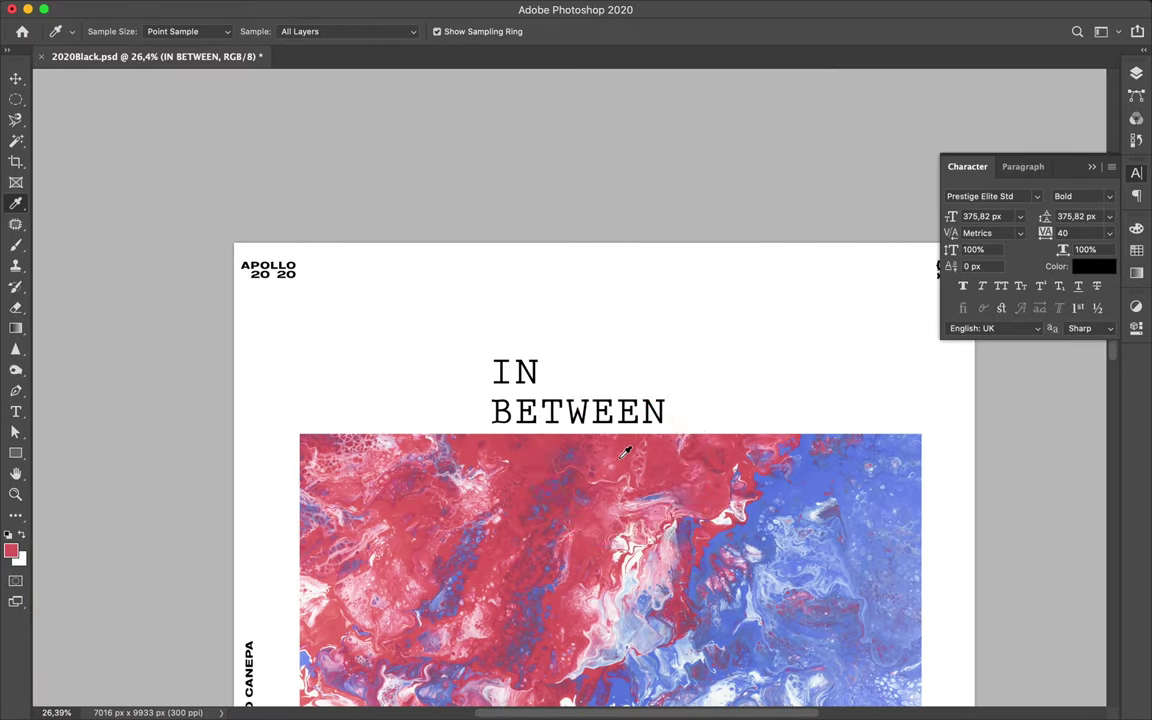
pyautogui.click(818, 466)
pyautogui.scroll(-5, 571, 509)
pyautogui.click(617, 604)
pyautogui.press('v')
pyautogui.scroll(3, 600, 260)
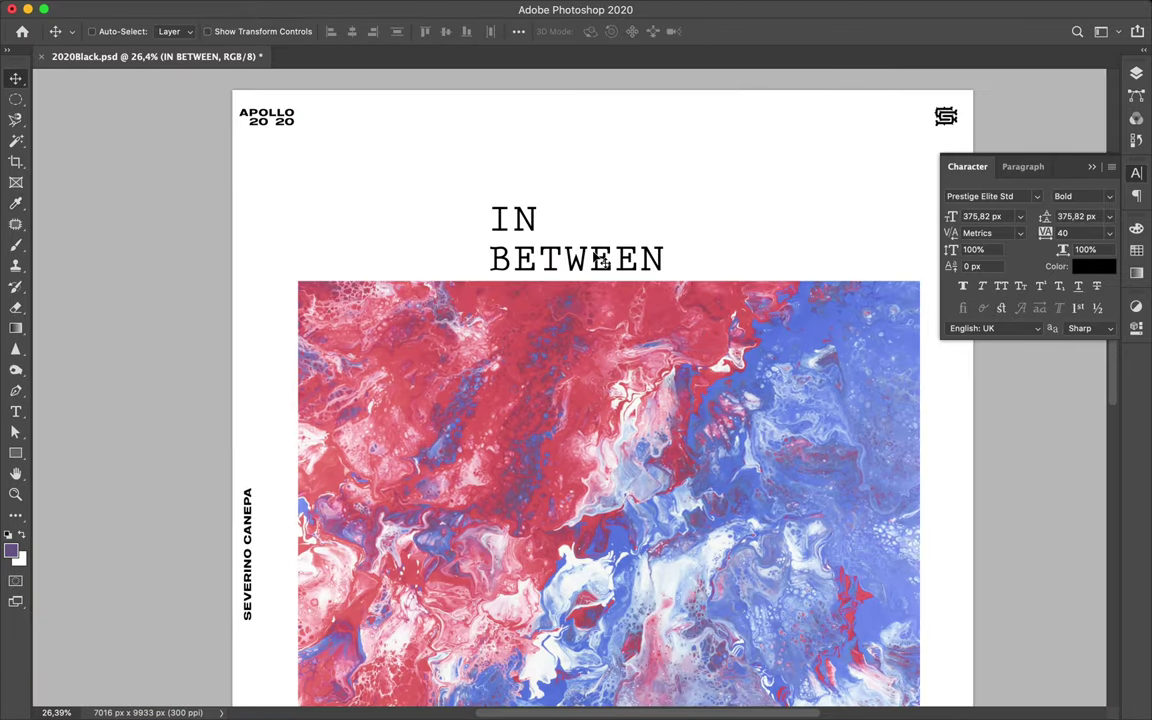
pyautogui.click(1136, 249)
pyautogui.click(961, 248)
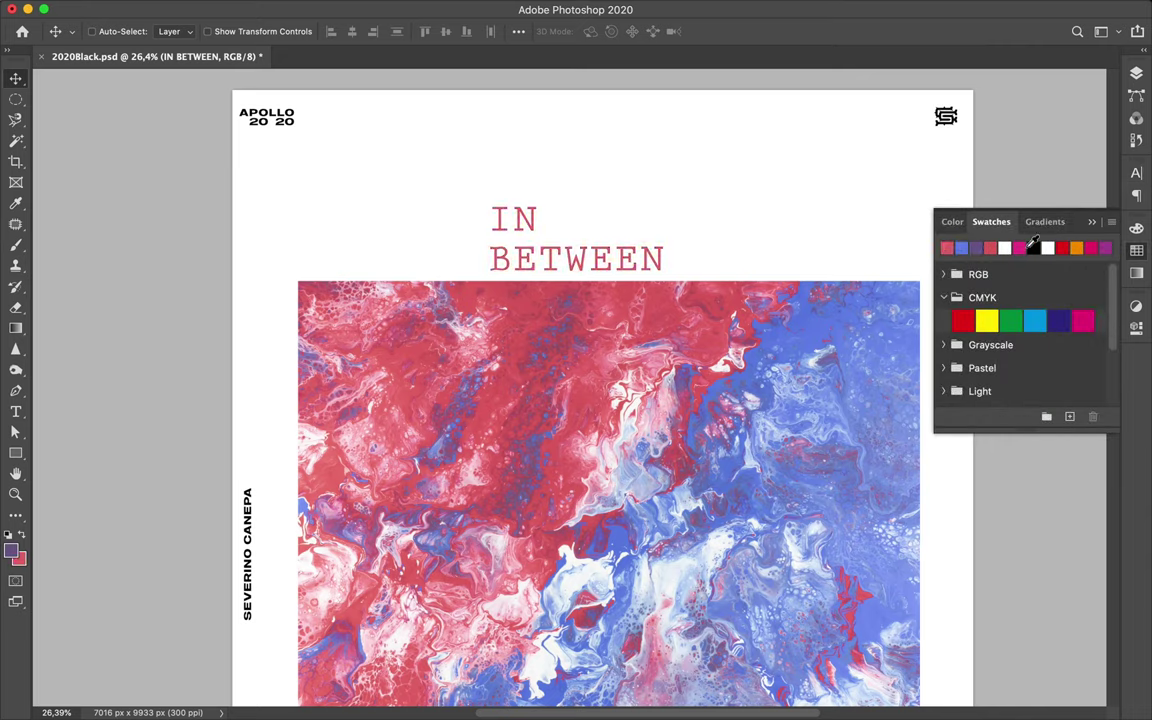
pyautogui.click(1033, 247)
pyautogui.moveTo(666, 260); pyautogui.dragTo(544, 228)
# - Set kerning of 1000 between the I and N of IN
pyautogui.doubleClick(530, 226)
pyautogui.click(388, 188)
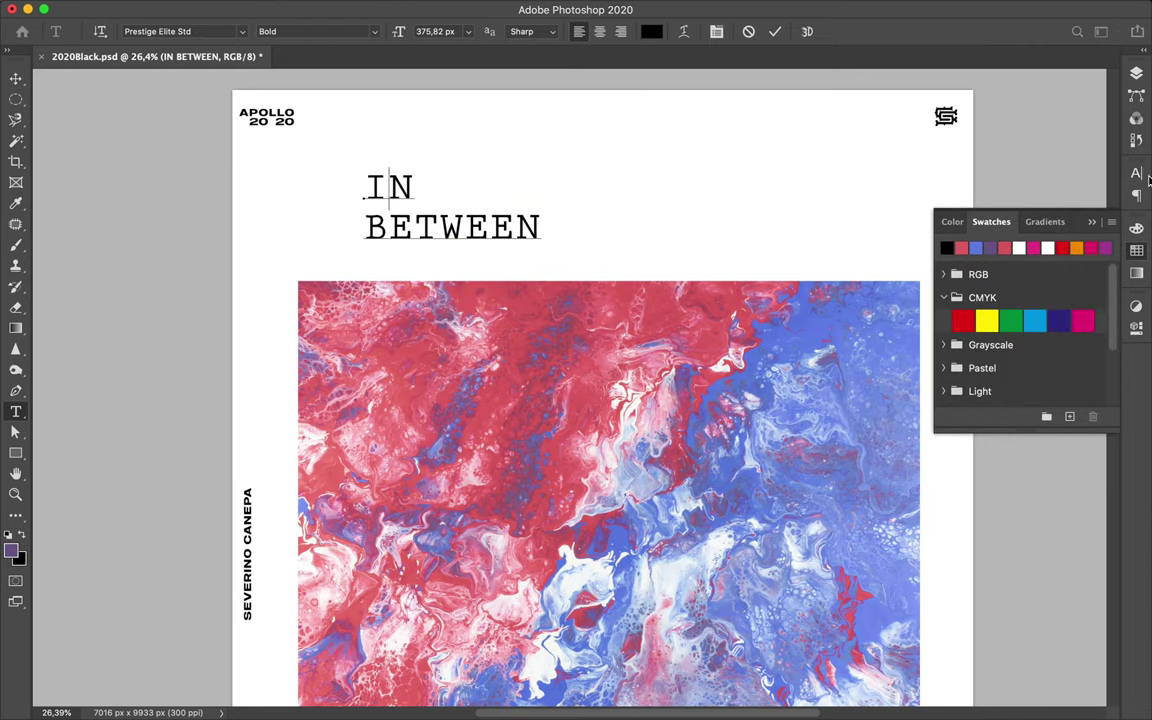
pyautogui.click(1137, 174)
pyautogui.click(997, 232)
pyautogui.write('1000')
pyautogui.press('Return')
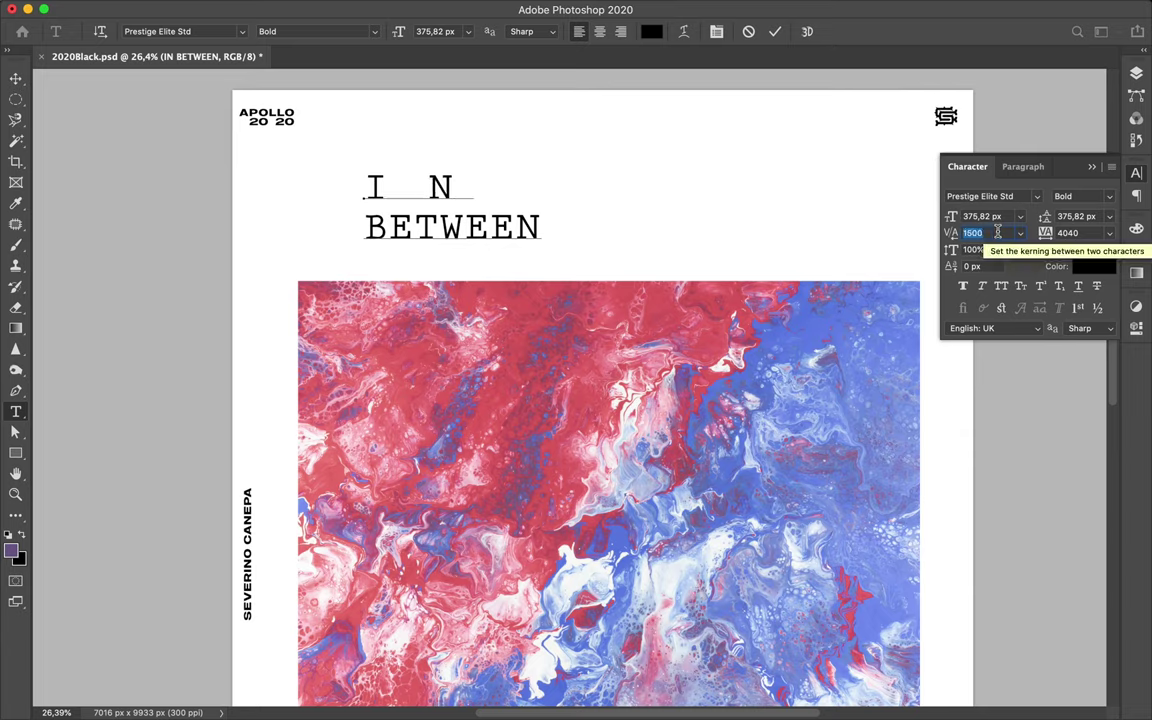
# - Kern BETWEEN: 600 between T and W, -10 before EN, wider before the final N
pyautogui.click(466, 228)
pyautogui.click(540, 228)
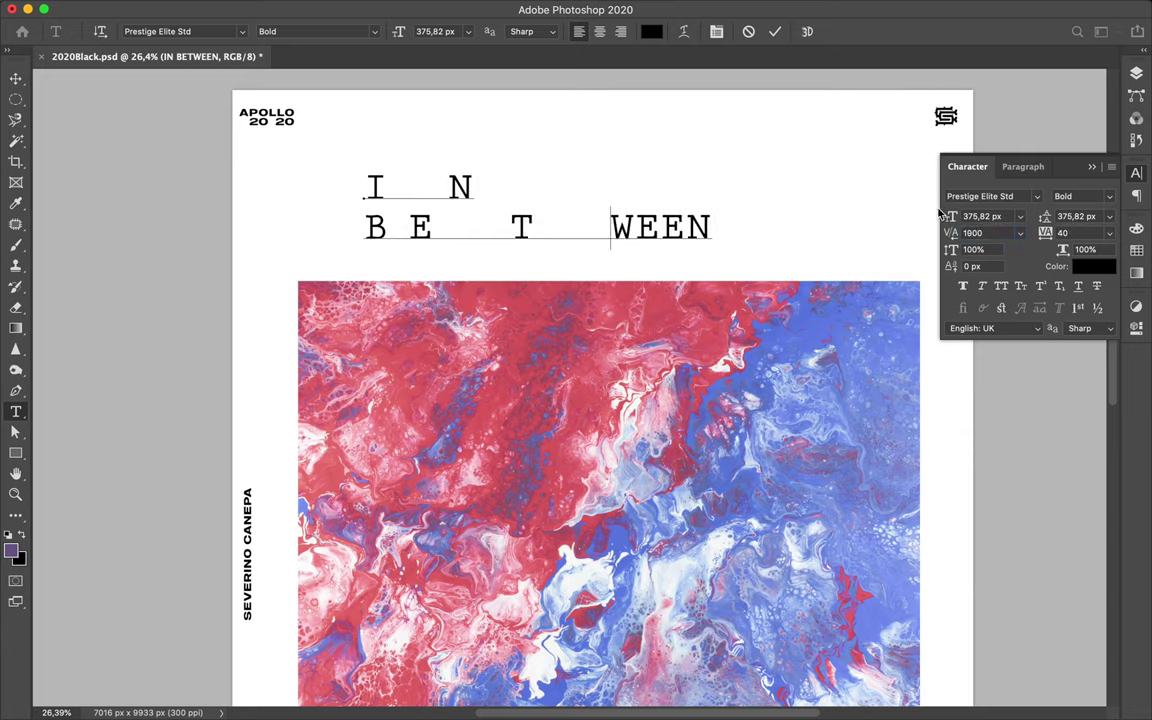
pyautogui.click(997, 232)
pyautogui.write('600')
pyautogui.press('Return')
pyautogui.click(997, 232)
pyautogui.write('-10')
pyautogui.press('Return')
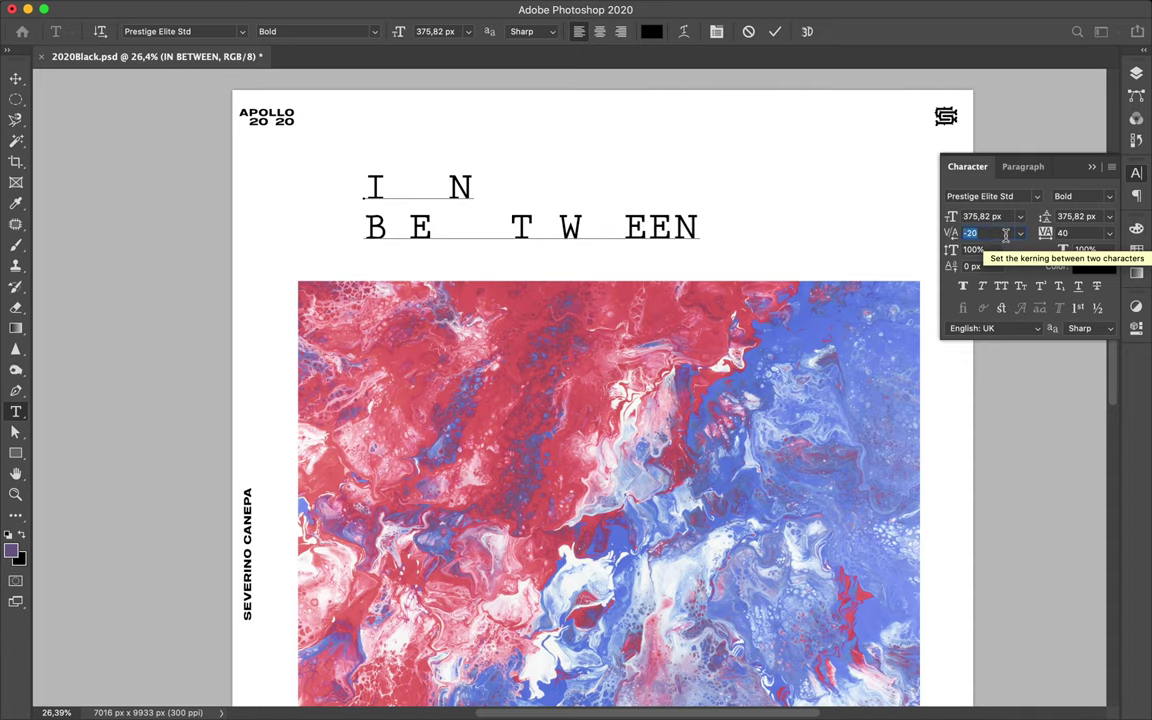
pyautogui.press('Up')
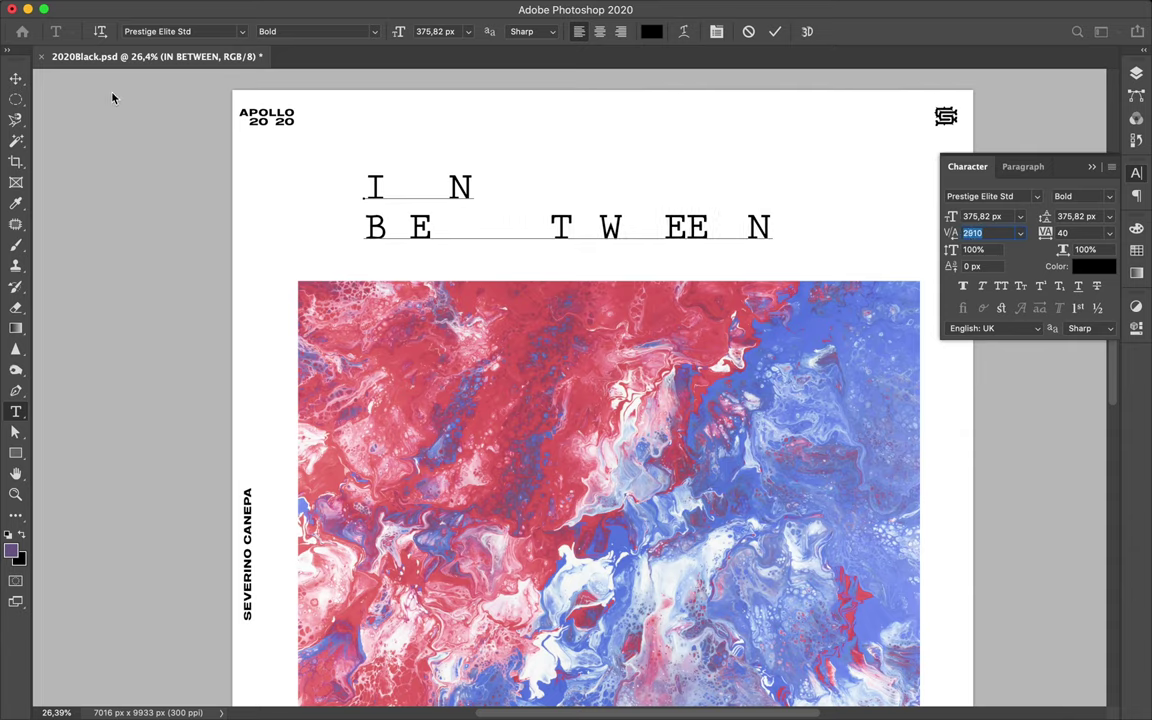
# - Scale the title down to about 55% and reposition it toward the top-left
pyautogui.click(15, 78)
pyautogui.hotkey('ctrl', 't')
pyautogui.moveTo(771, 208); pyautogui.dragTo(481, 210)
pyautogui.press('Return')
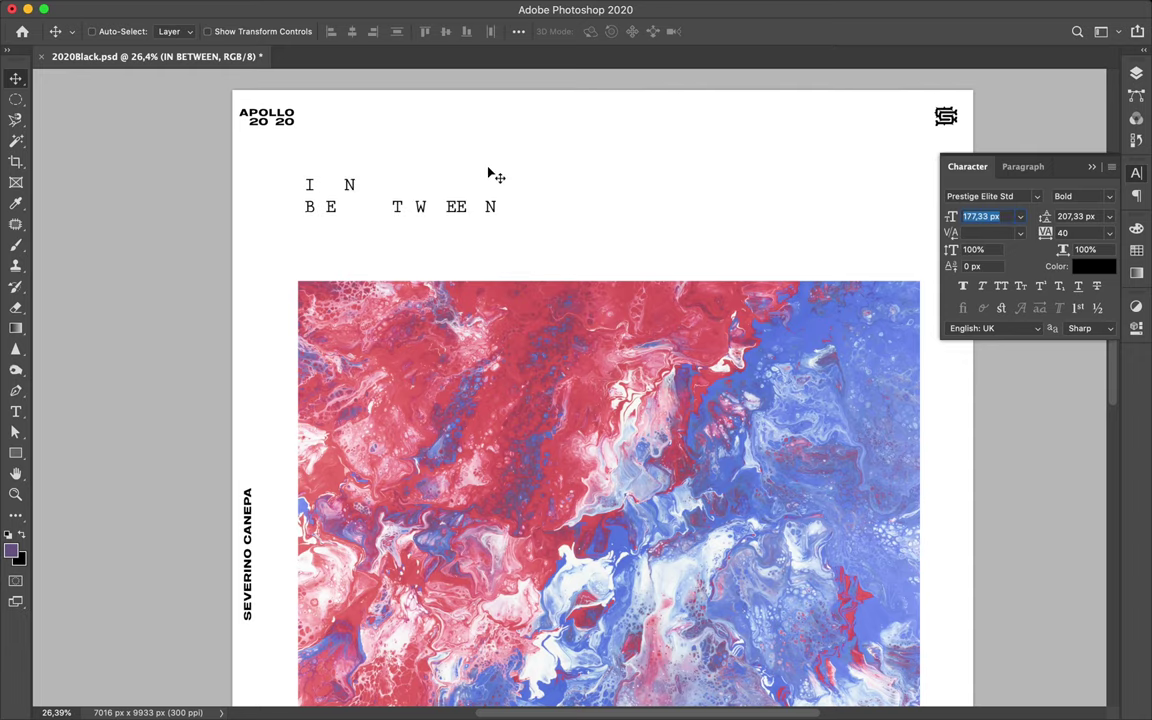
# - Change the small label layers to Prestige Elite Std Bold by searching 'pres'
pyautogui.click(283, 127)
pyautogui.scroll(-5, 320, 648)
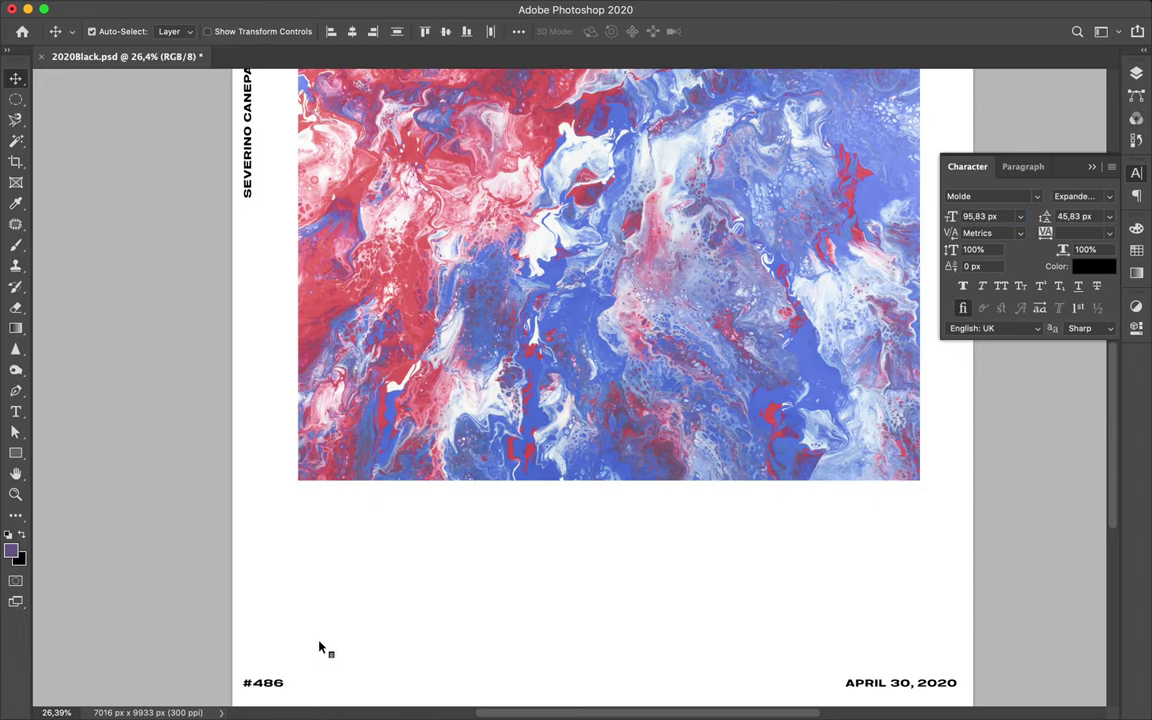
pyautogui.click(980, 195)
pyautogui.write('pres')
pyautogui.click(937, 281)
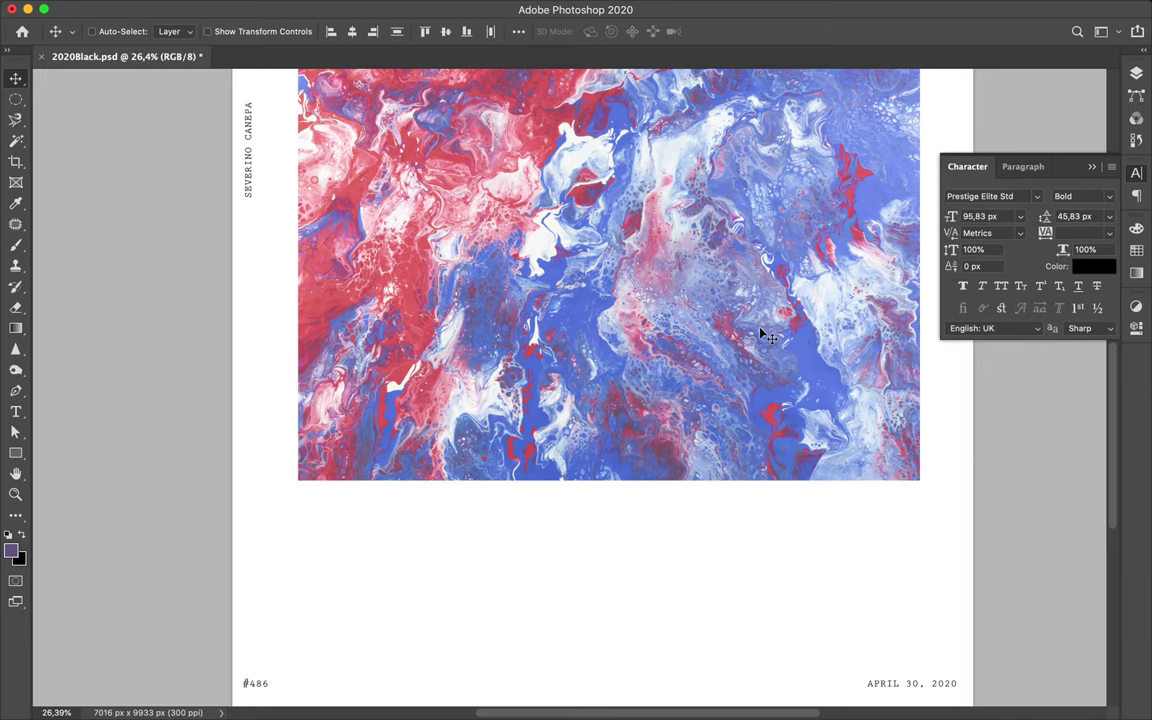
pyautogui.scroll(3, 761, 332)
pyautogui.scroll(2, 211, 118)
pyautogui.scroll(1, 228, 180)
# - Kern the APOLLO letters with gaps of 1300, 3700, 6200, 8300 and -200
pyautogui.doubleClick(222, 176)
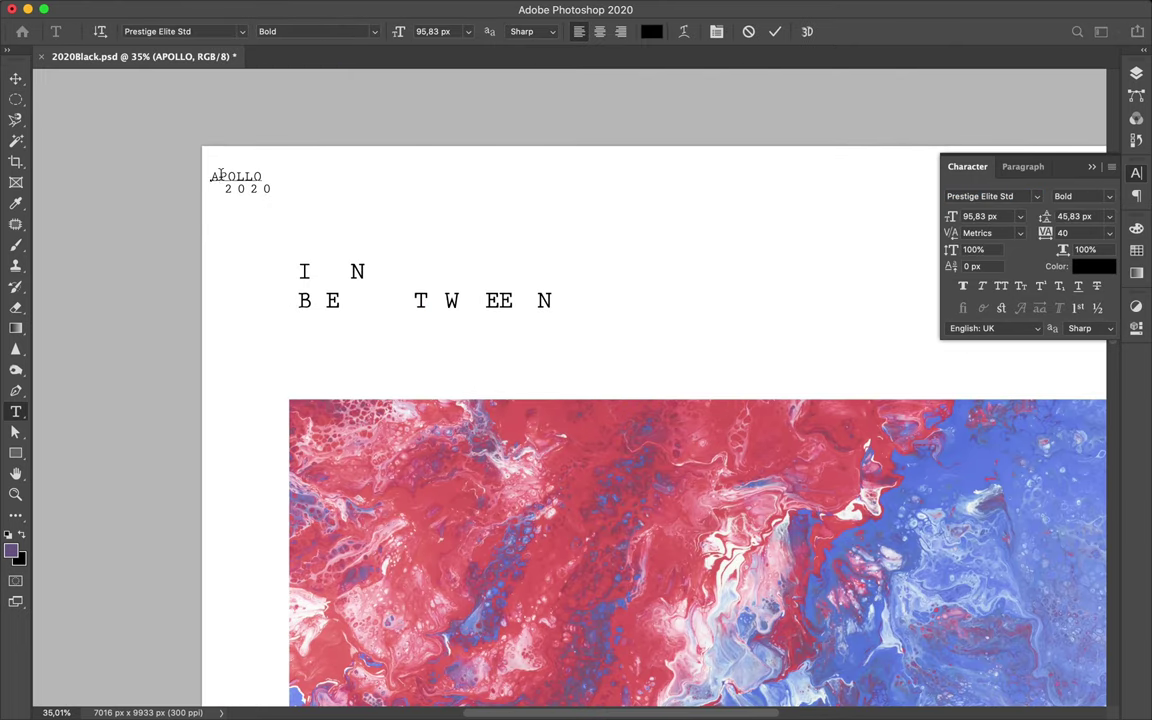
pyautogui.write('2440')
pyautogui.click(980, 233)
pyautogui.write('1300')
pyautogui.press('Return')
pyautogui.write('3700')
pyautogui.press('Return')
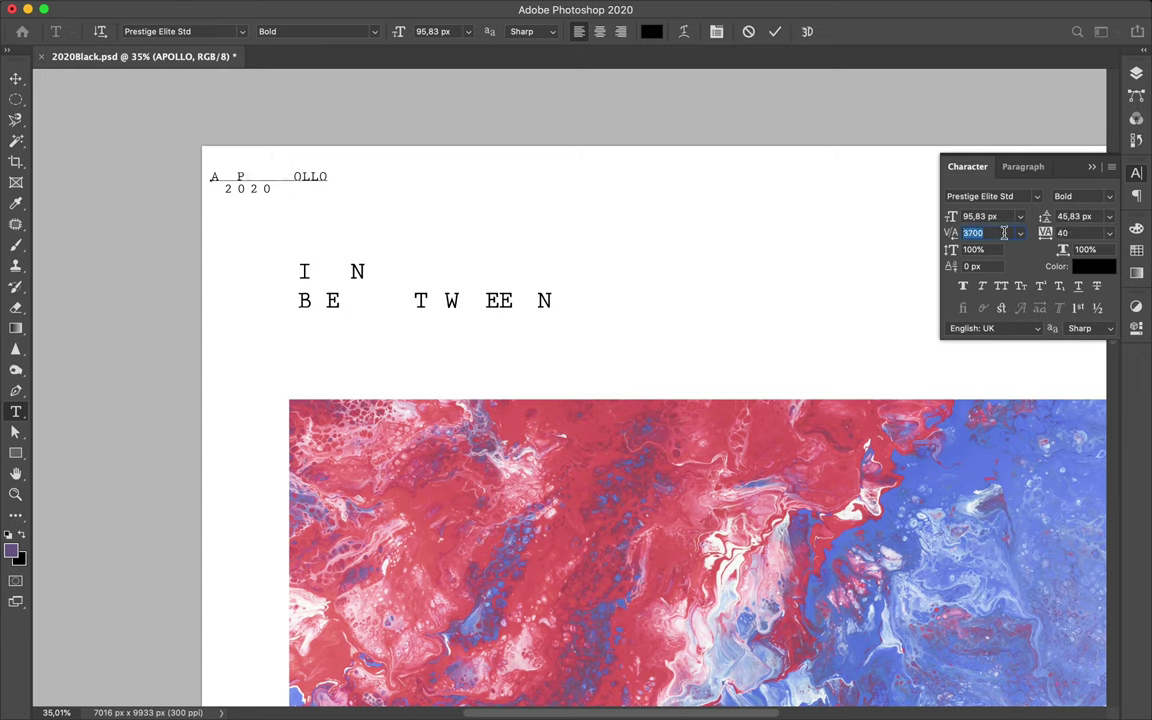
pyautogui.write('6200')
pyautogui.press('Return')
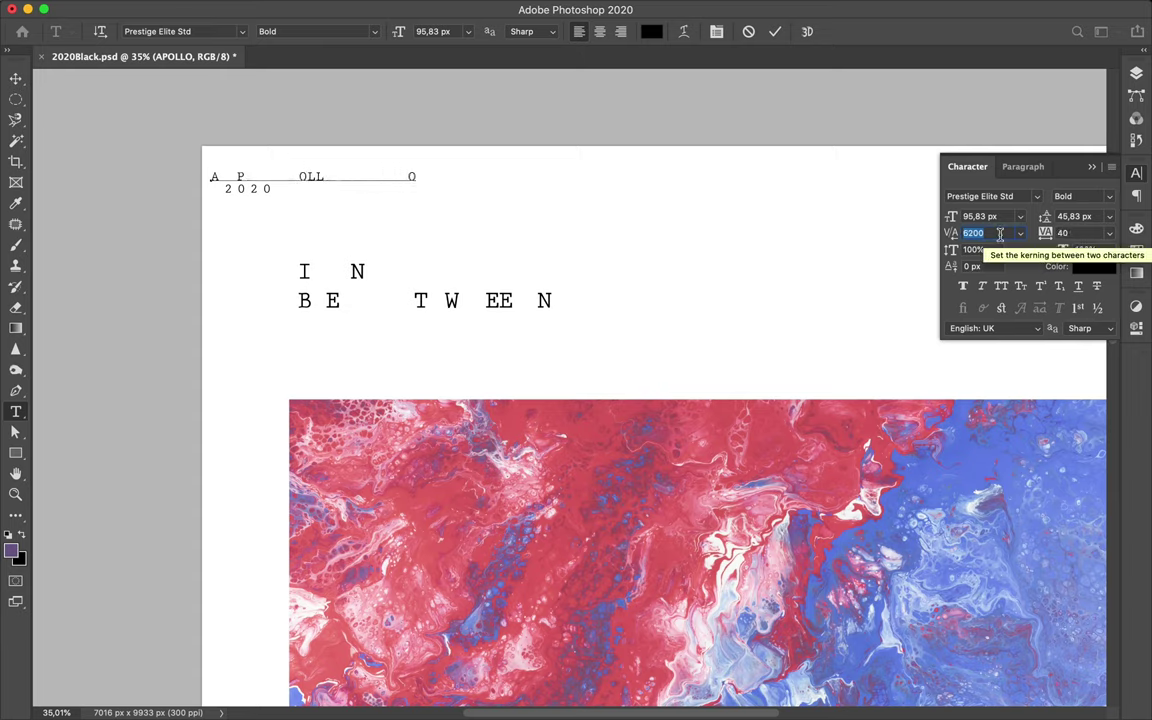
pyautogui.write('8300')
pyautogui.press('Return')
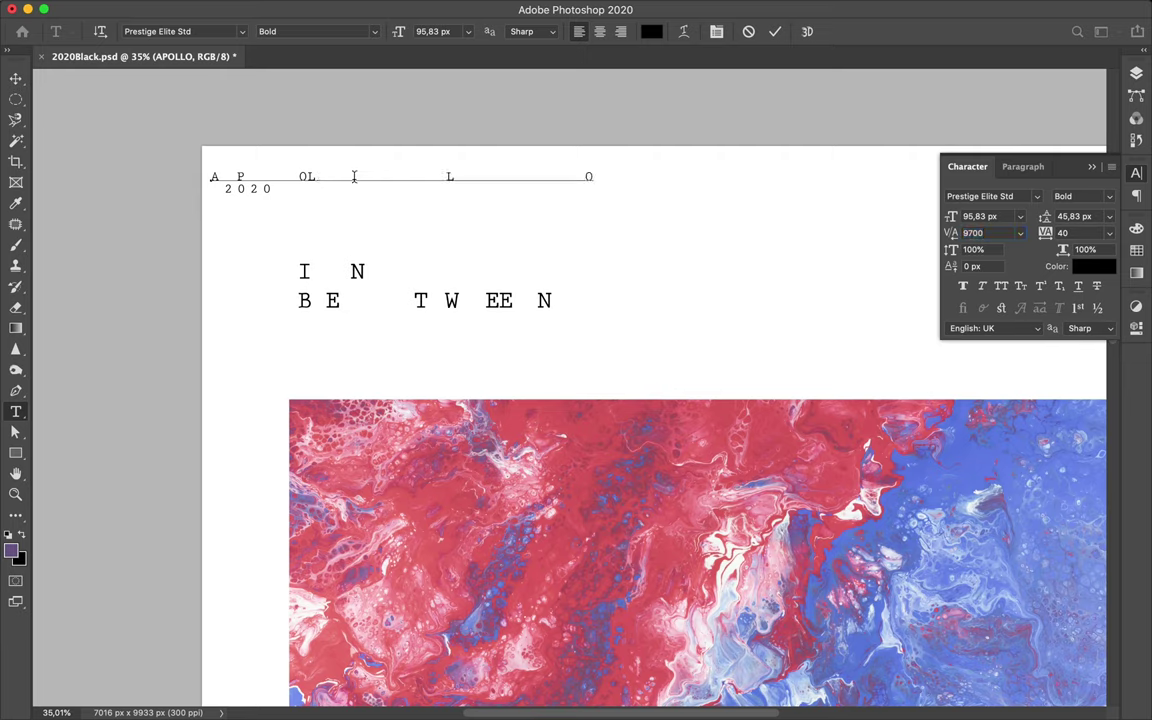
pyautogui.write('-200')
pyautogui.press('Return')
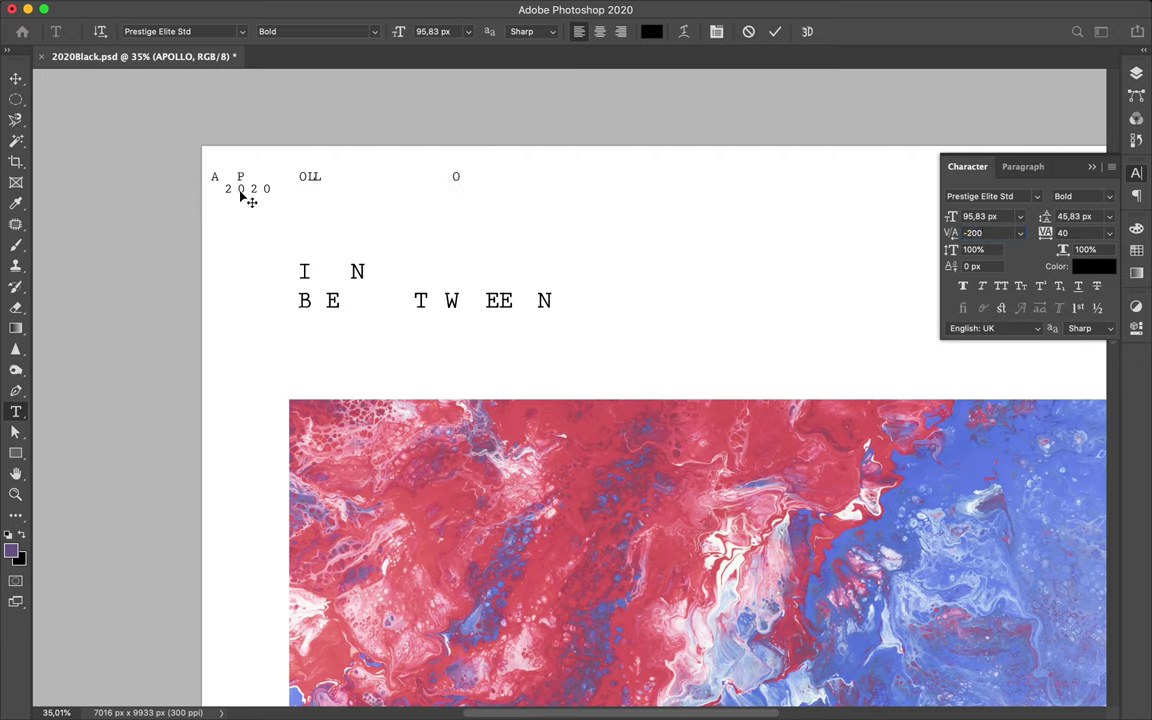
# - Widen the 2020 label's spacing by 200 and adjust its tracking
pyautogui.click(240, 197)
pyautogui.write('200')
pyautogui.press('Return')
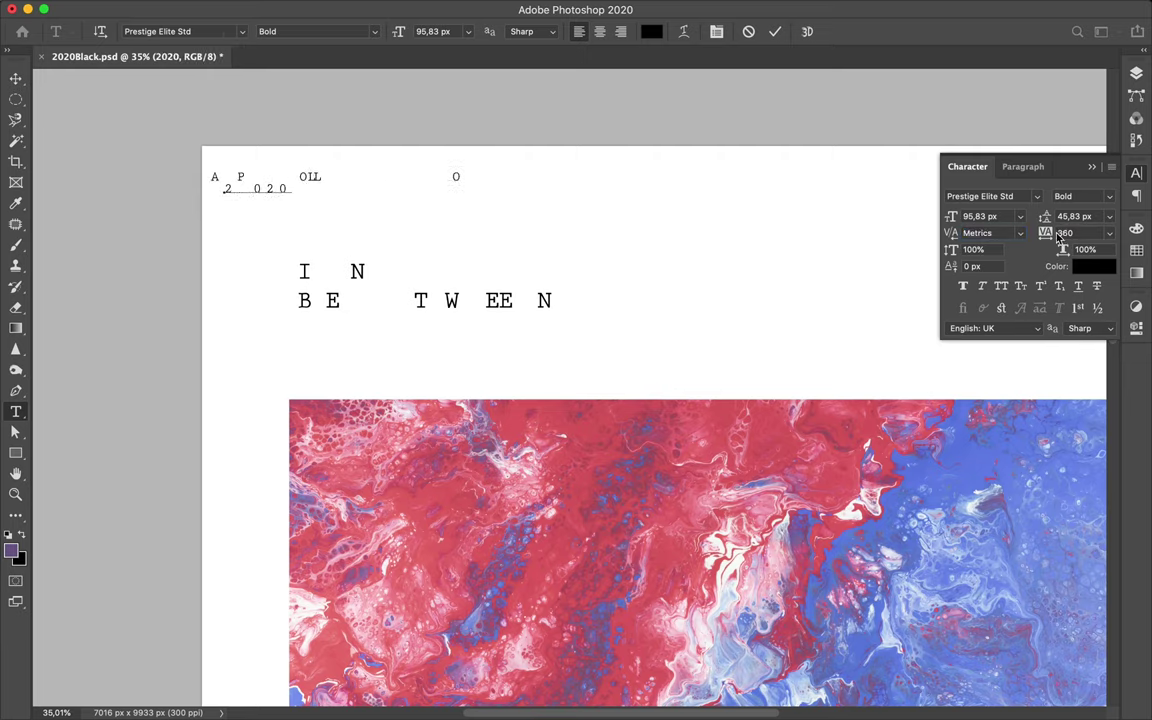
pyautogui.click(993, 233)
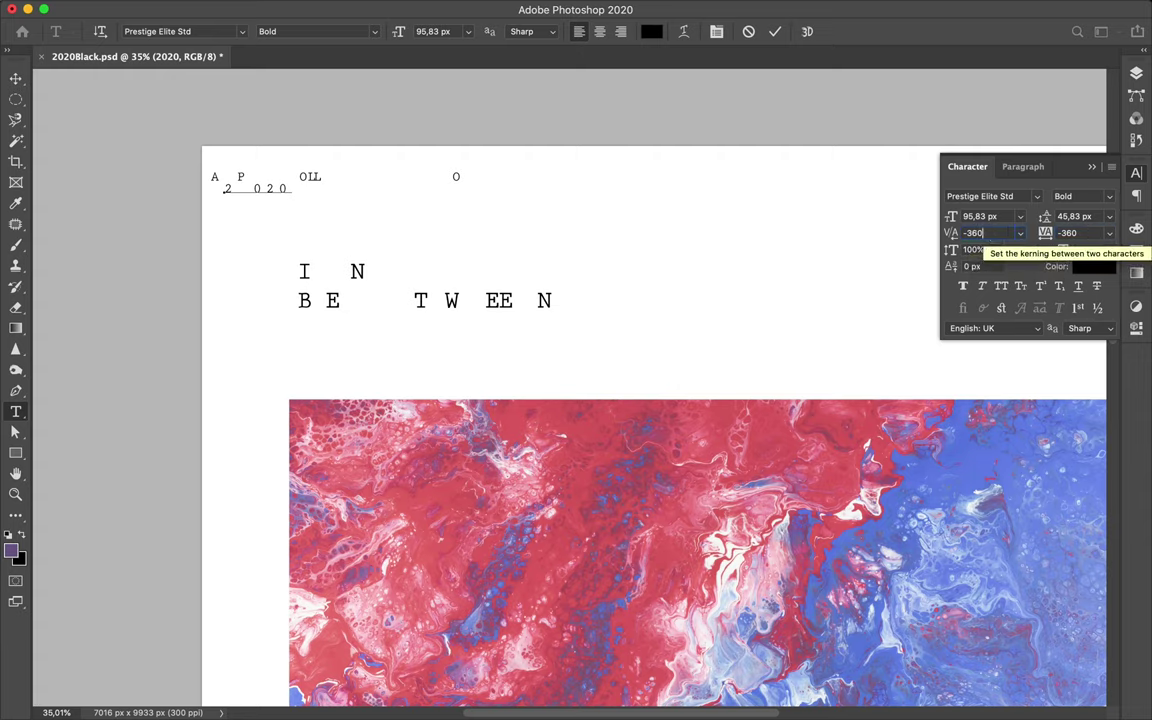
pyautogui.press('Return')
# - Open kerning gaps of 2700 and 3000 between the 2020 digits
pyautogui.click(281, 190)
pyautogui.write('2700')
pyautogui.press('Return')
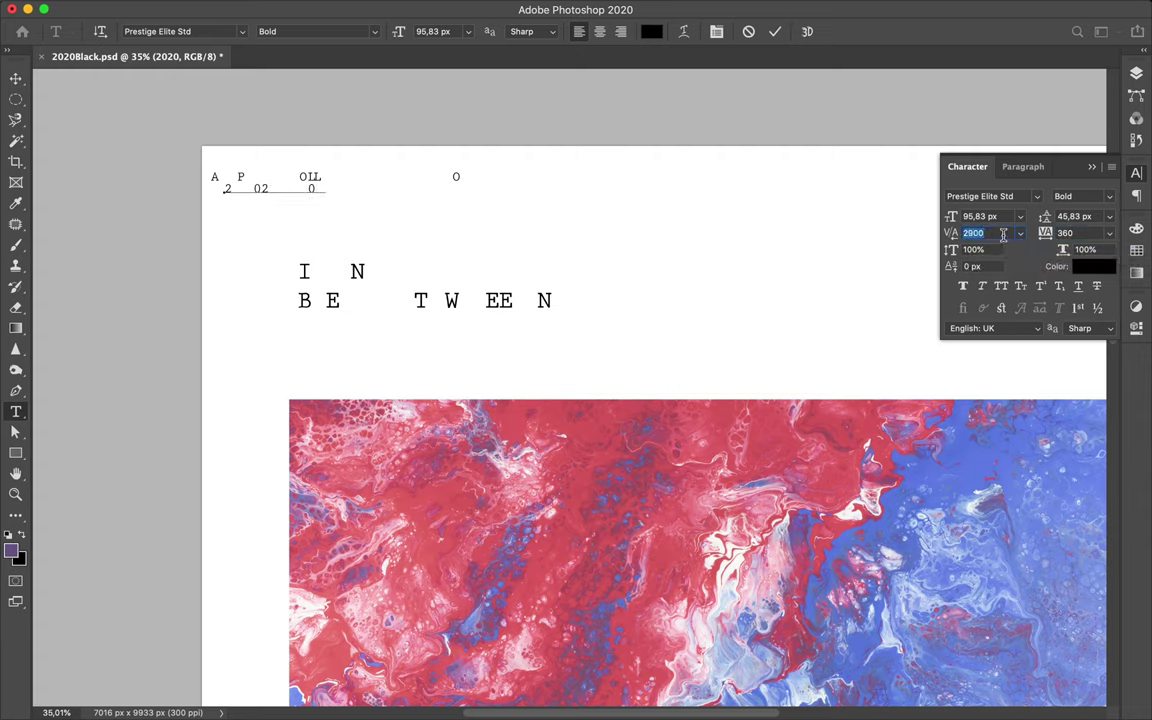
pyautogui.doubleClick(987, 233)
pyautogui.write('3000')
pyautogui.press('Return')
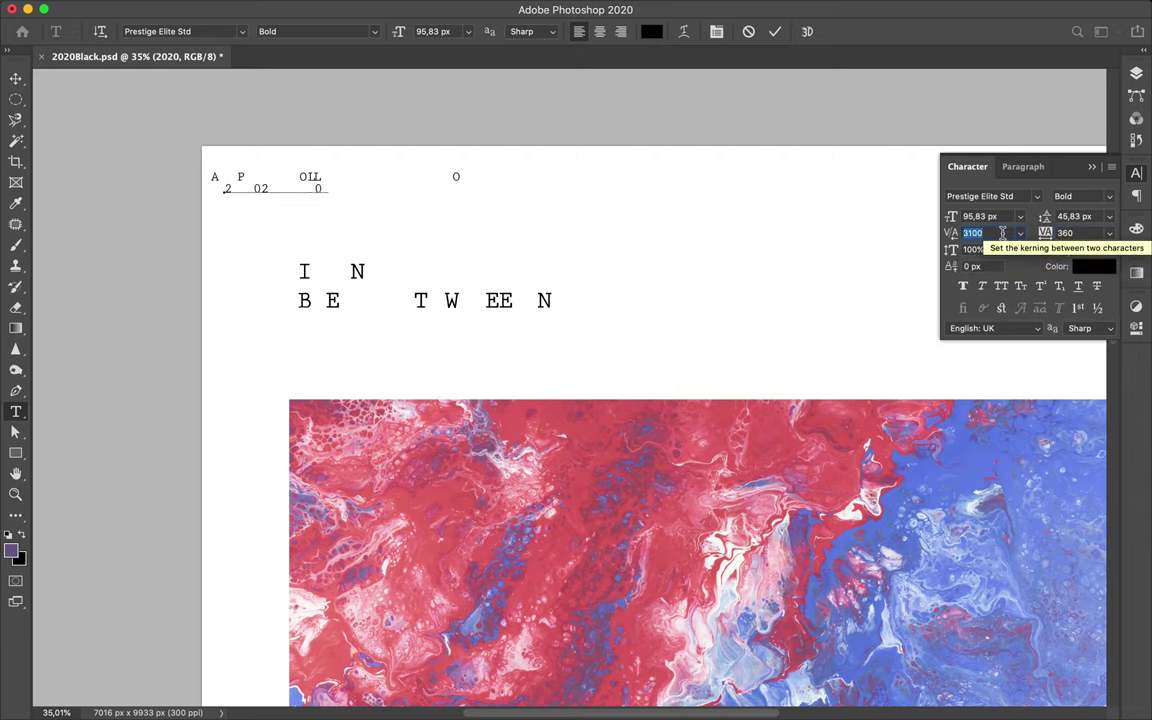
pyautogui.scroll(-10, 566, 300)
pyautogui.hscroll(-3, 373, 319)
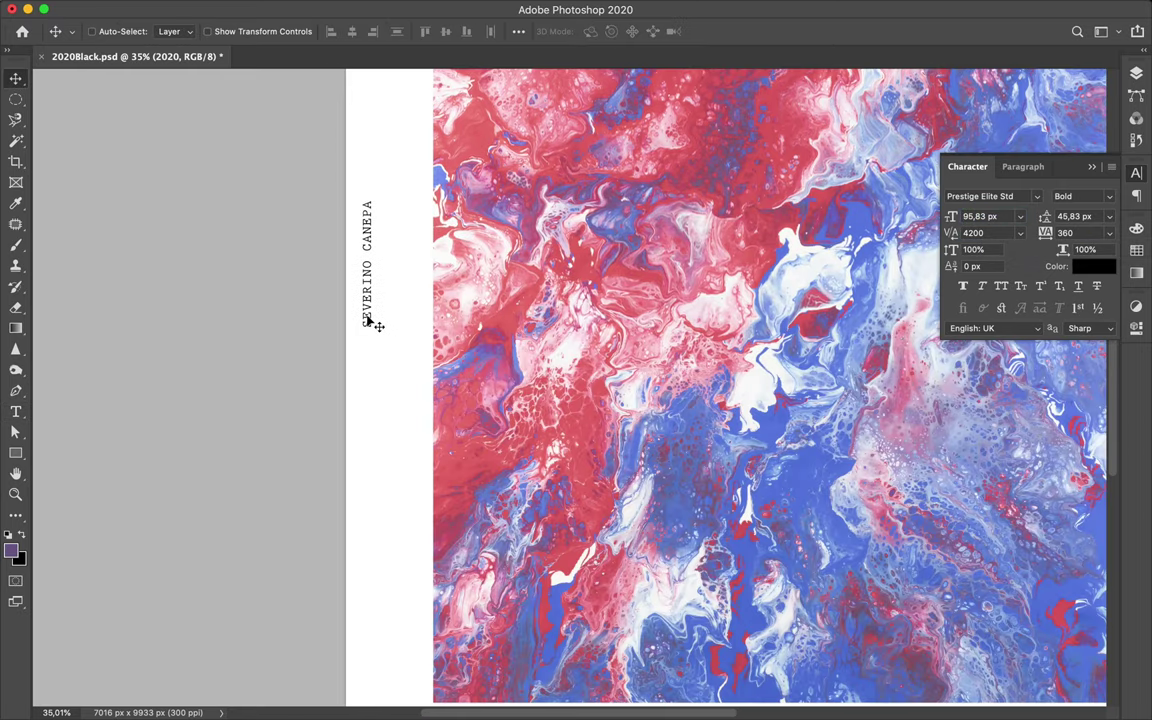
pyautogui.click(367, 318)
pyautogui.scroll(3, 486, 222)
pyautogui.doubleClick(975, 233)
pyautogui.write('-200')
pyautogui.press('Return')
# - Open kerning gaps of 400 around the V and 700 around the R in SEVERINO
pyautogui.click(296, 370)
pyautogui.click(306, 338)
pyautogui.doubleClick(997, 233)
pyautogui.write('400')
pyautogui.press('Return')
pyautogui.write('700')
pyautogui.press('Return')
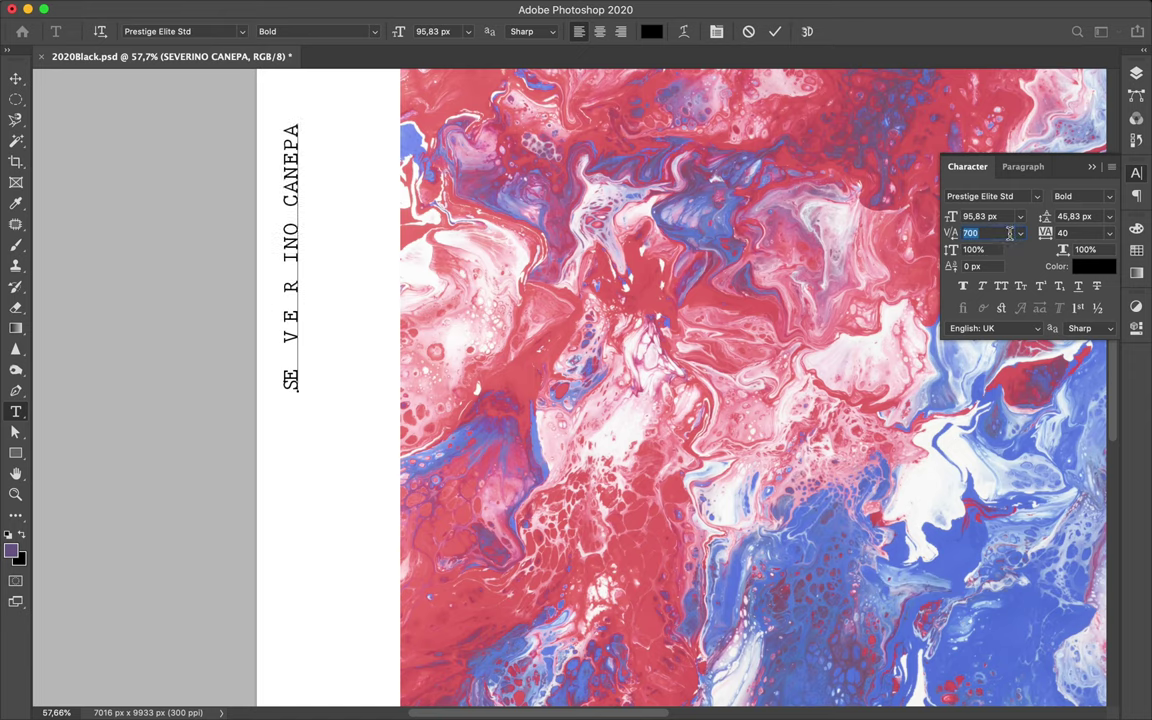
# - Set a wide 2700 kerning gap between the N and O of SEVERINO
pyautogui.press('super+z')
pyautogui.click(293, 243)
pyautogui.press('Return')
pyautogui.click(292, 240)
pyautogui.press('Return')
pyautogui.doubleClick(997, 233)
pyautogui.write('2700')
pyautogui.press('Return')
pyautogui.scroll(5, 270, 341)
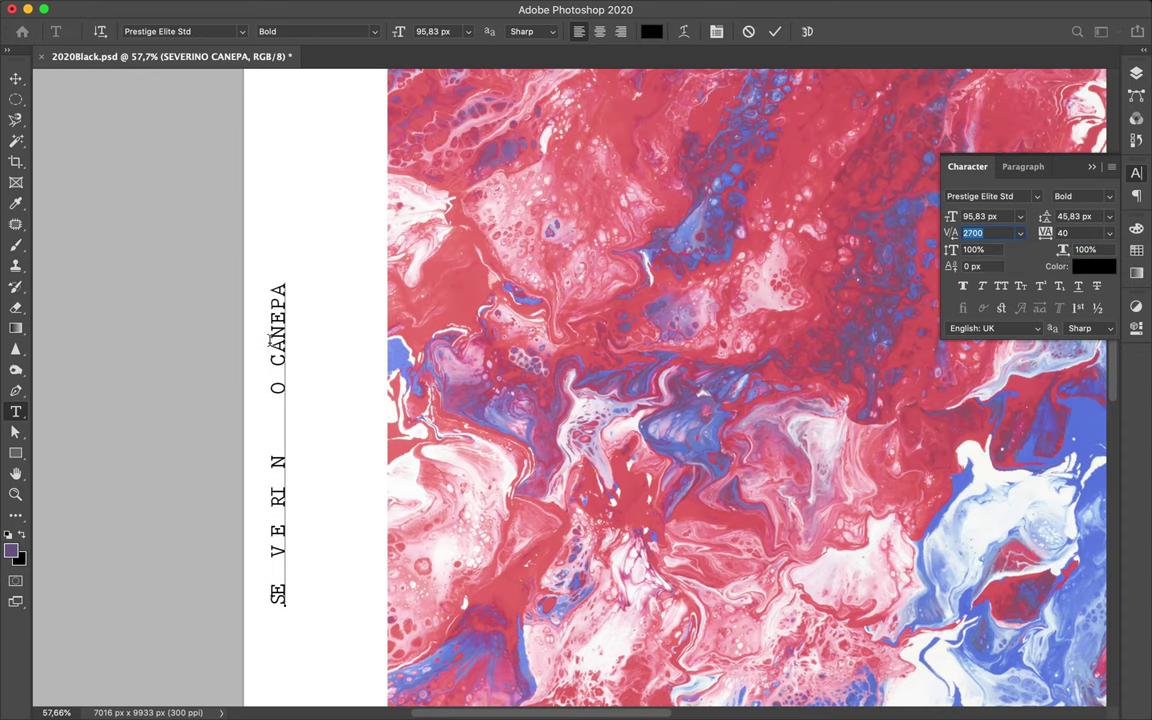
pyautogui.click(1001, 235)
pyautogui.write('300')
pyautogui.press('Return')
pyautogui.click(280, 305)
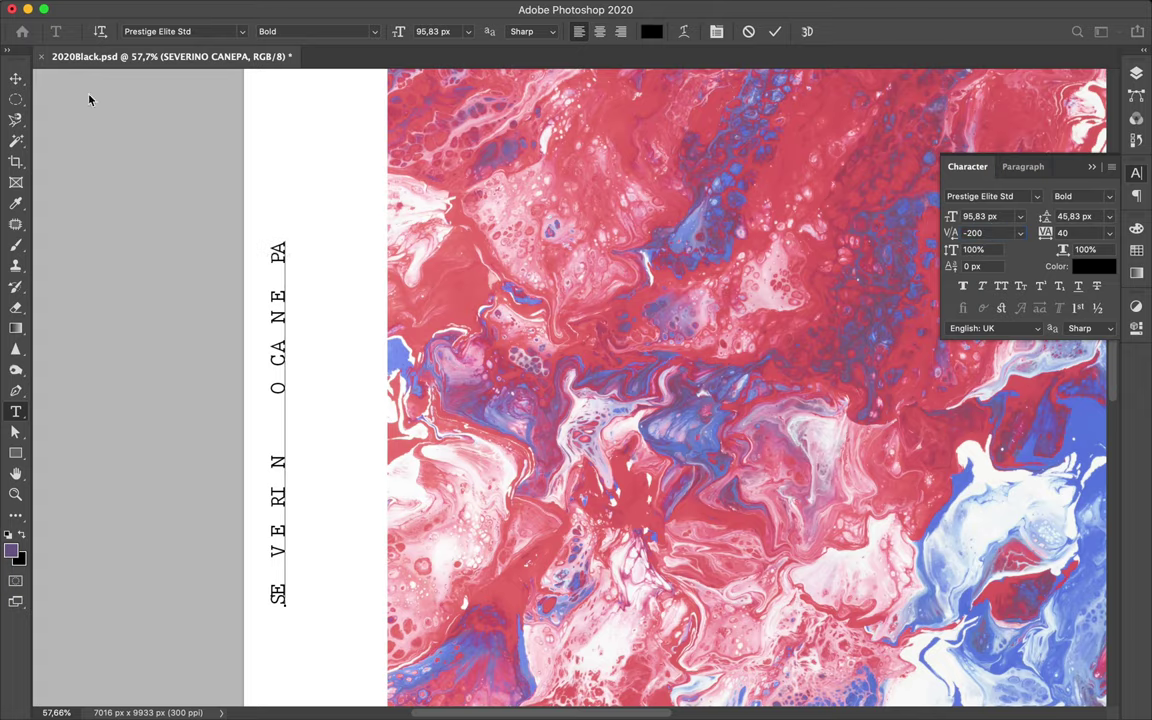
pyautogui.scroll(-10, 378, 293)
pyautogui.scroll(-10, 300, 270)
# - Kern #486 with gaps of 400 after the # and 1700 before 86, pushing the 6 right
pyautogui.click(281, 265)
pyautogui.click(985, 232)
pyautogui.write('400')
pyautogui.press('Return')
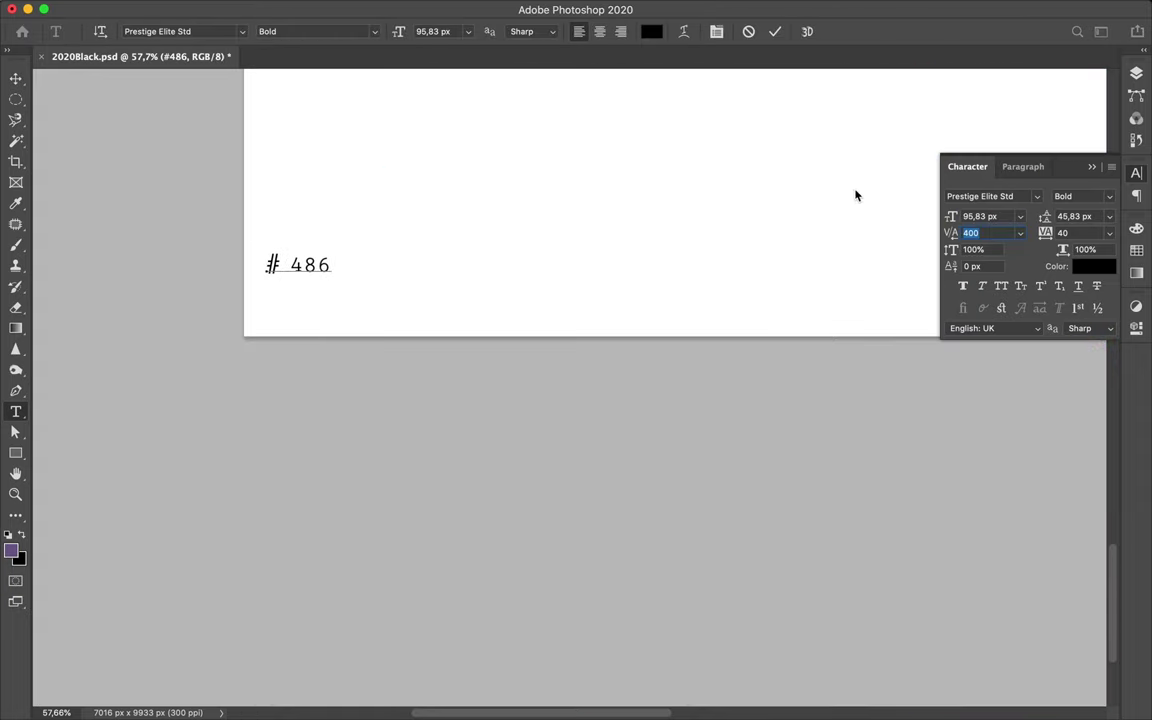
pyautogui.write('1700')
pyautogui.press('Return')
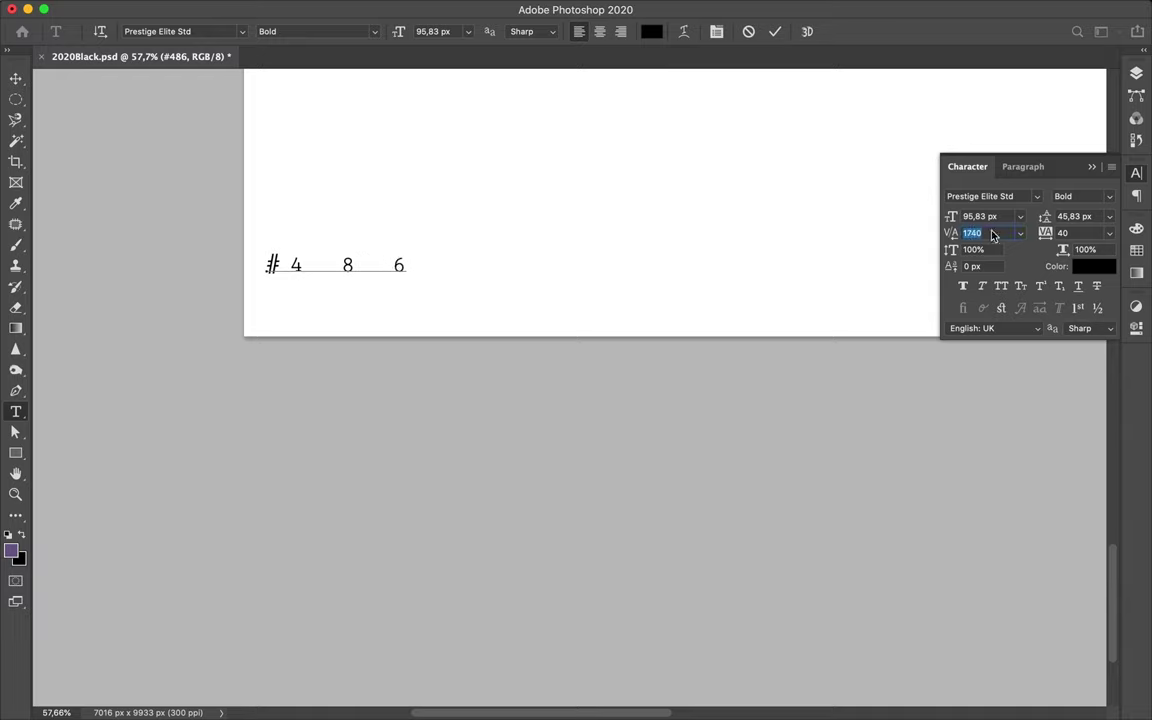
pyautogui.hotkey('shift', 'Up')
pyautogui.hotkey('shift', 'Up')
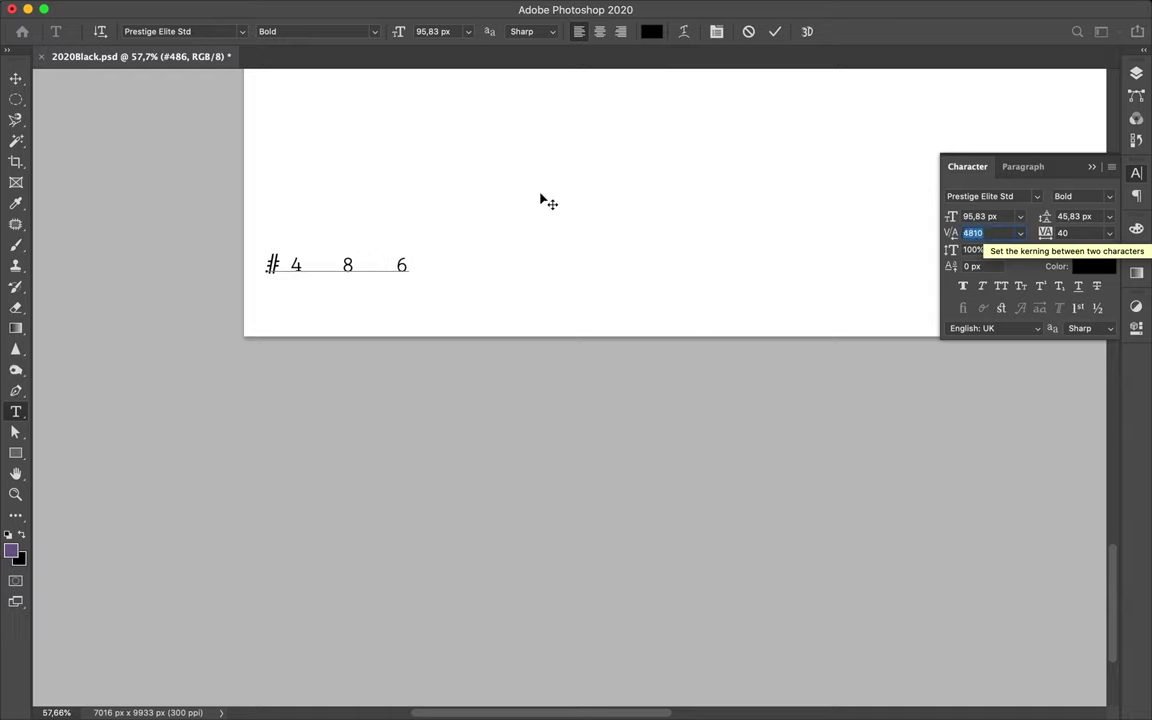
pyautogui.press('Return')
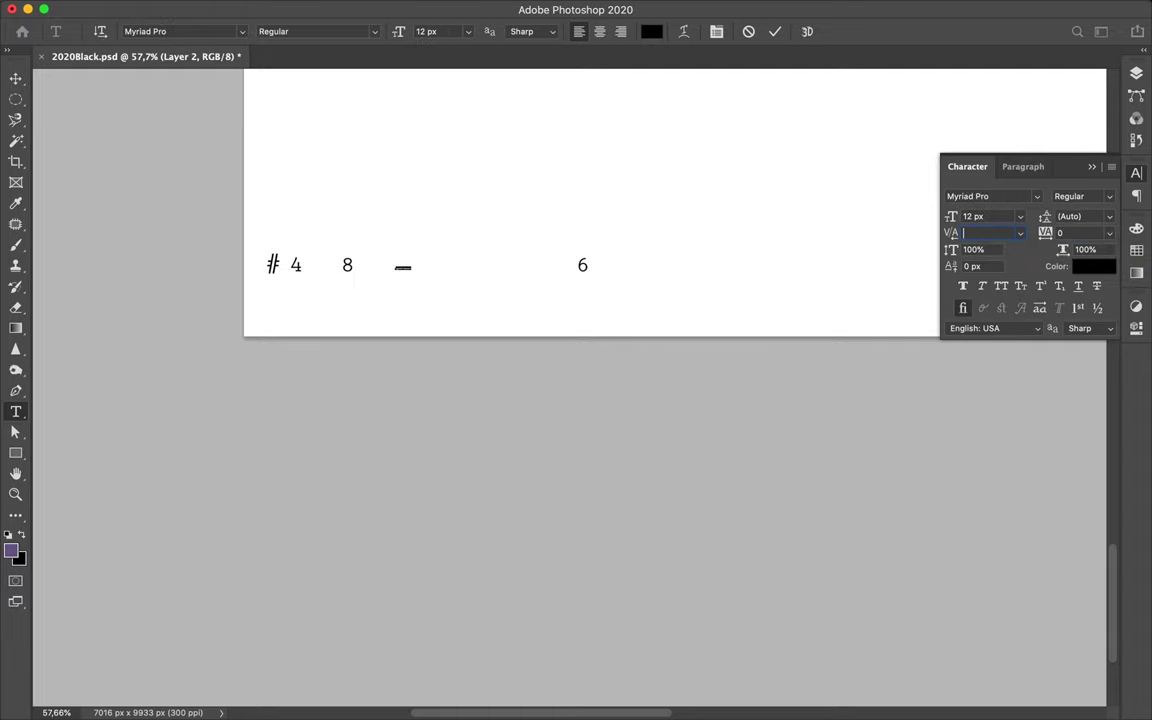
# - Place the caret inside the APRIL 30, 2020 date text and save the document
pyautogui.keyDown('super'); pyautogui.click(483, 267); pyautogui.keyUp('super')
pyautogui.hscroll(5, 500, 270)
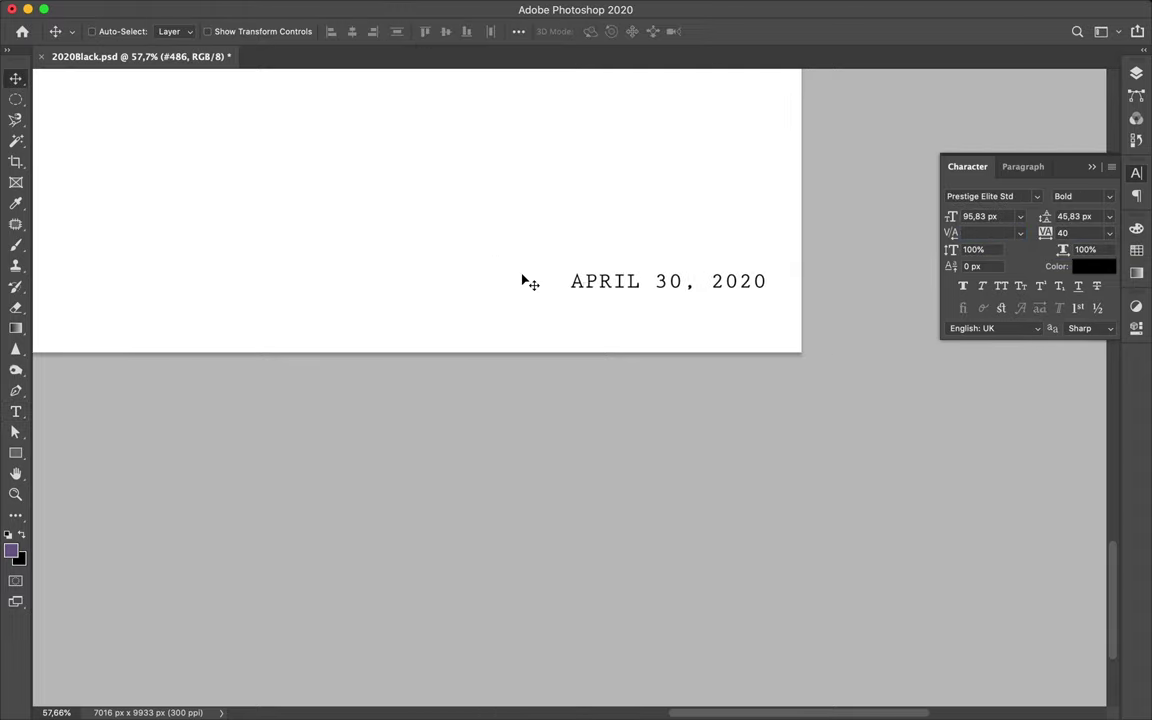
pyautogui.keyDown('super'); pyautogui.click(578, 281); pyautogui.keyUp('super')
pyautogui.press('super+s')
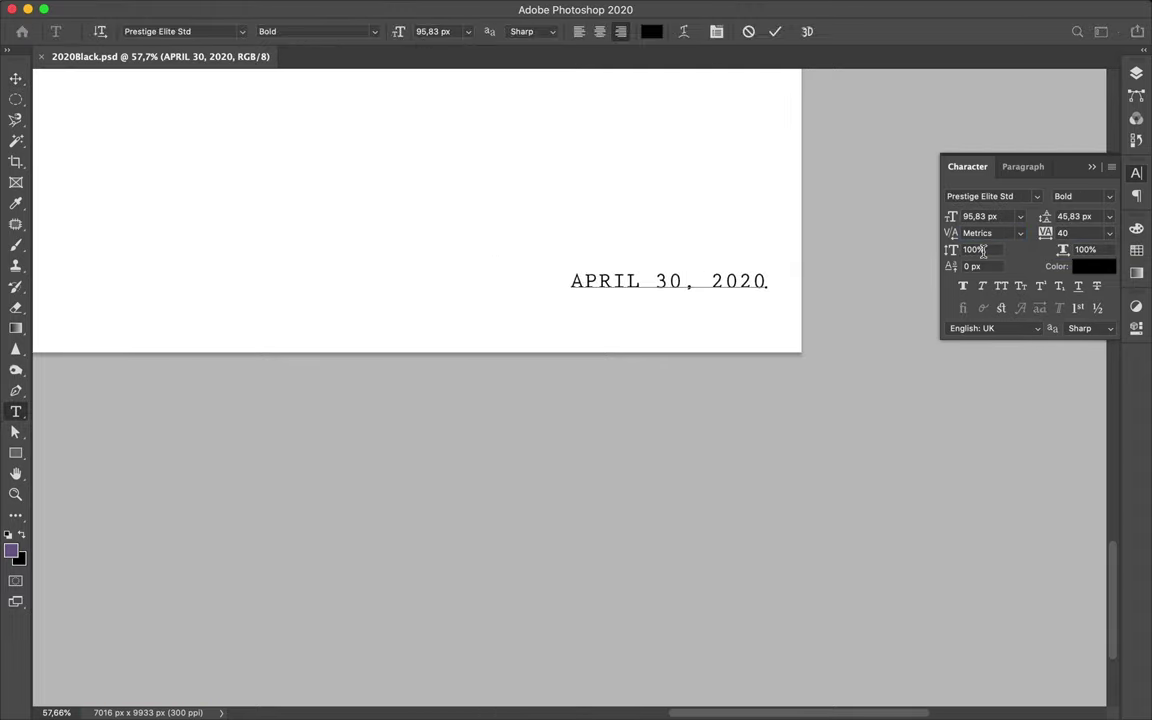
# - Kern the date text with values of -200, -300 and 500 between characters
pyautogui.write('3100')
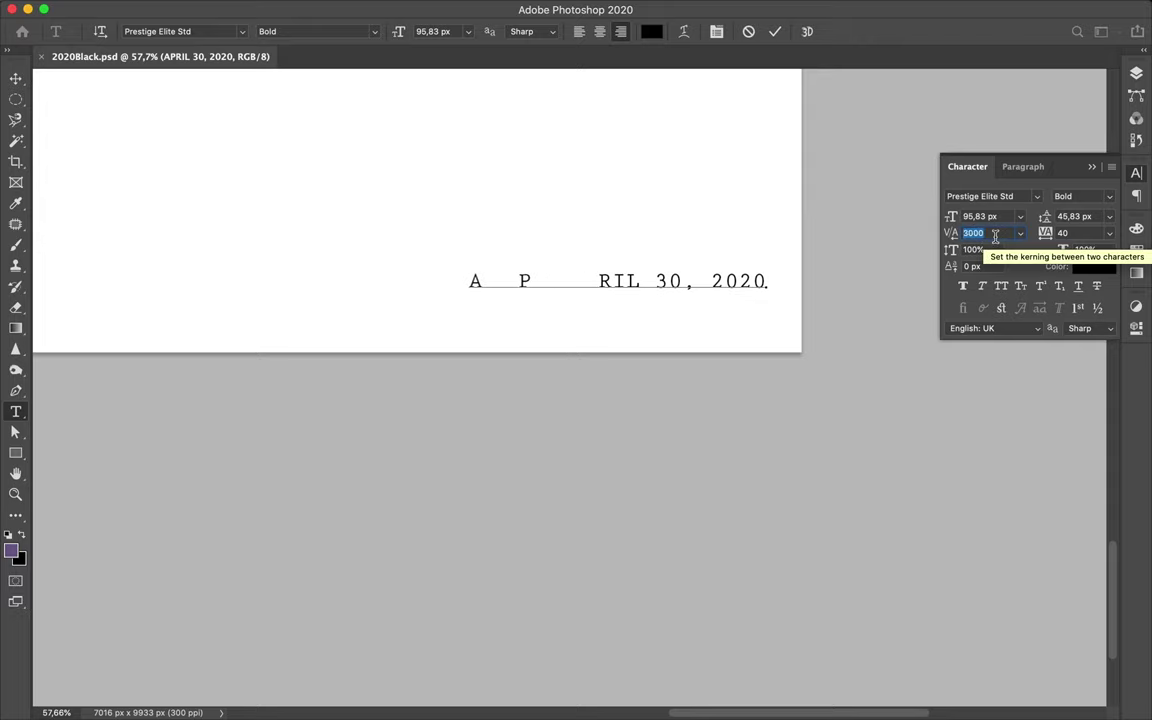
pyautogui.write('-200')
pyautogui.press('Return')
pyautogui.write('-300')
pyautogui.press('Return')
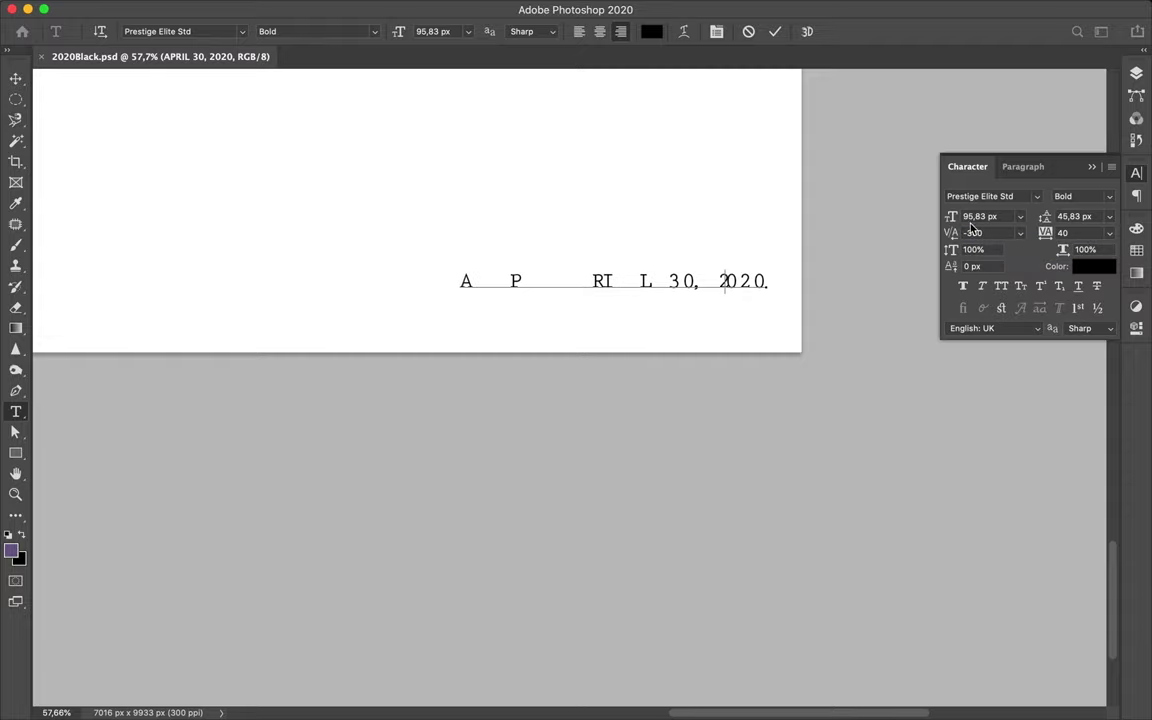
pyautogui.write('500')
pyautogui.press('Return')
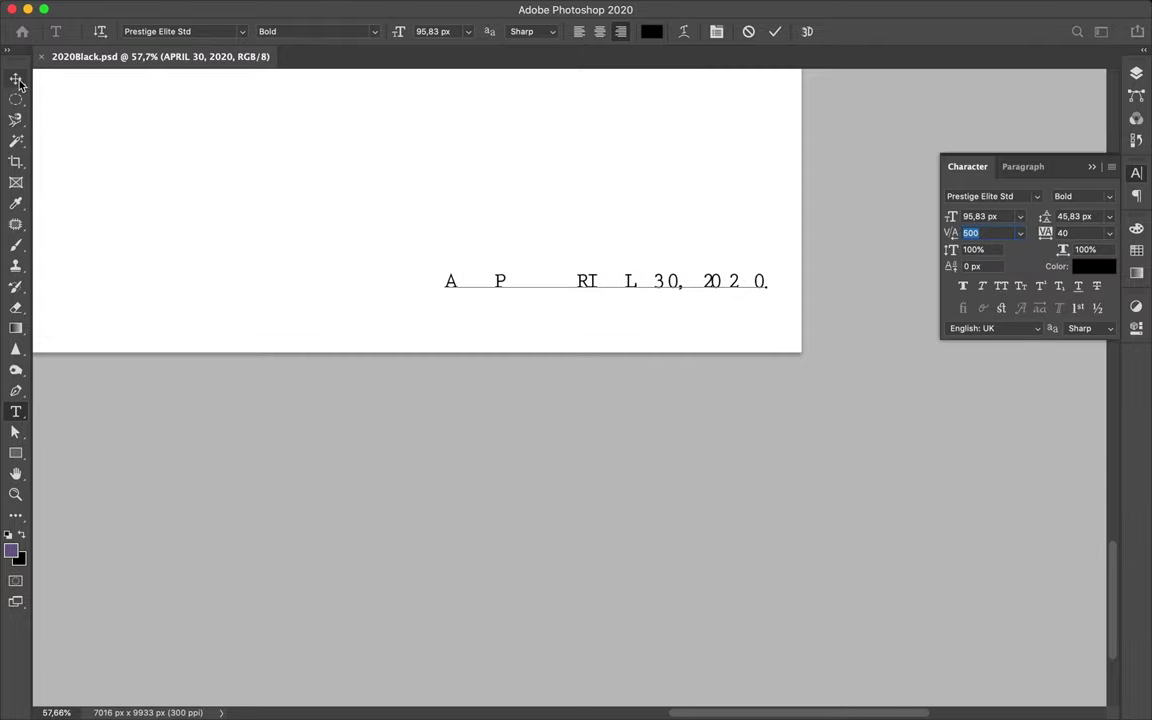
# - Commit the date text edit and select the IN BETWEEN title layer to check its font size
pyautogui.click(15, 78)
pyautogui.scroll(5, 506, 357)
pyautogui.scroll(-3, 506, 357)
pyautogui.scroll(-5, 506, 357)
pyautogui.scroll(5, 437, 268)
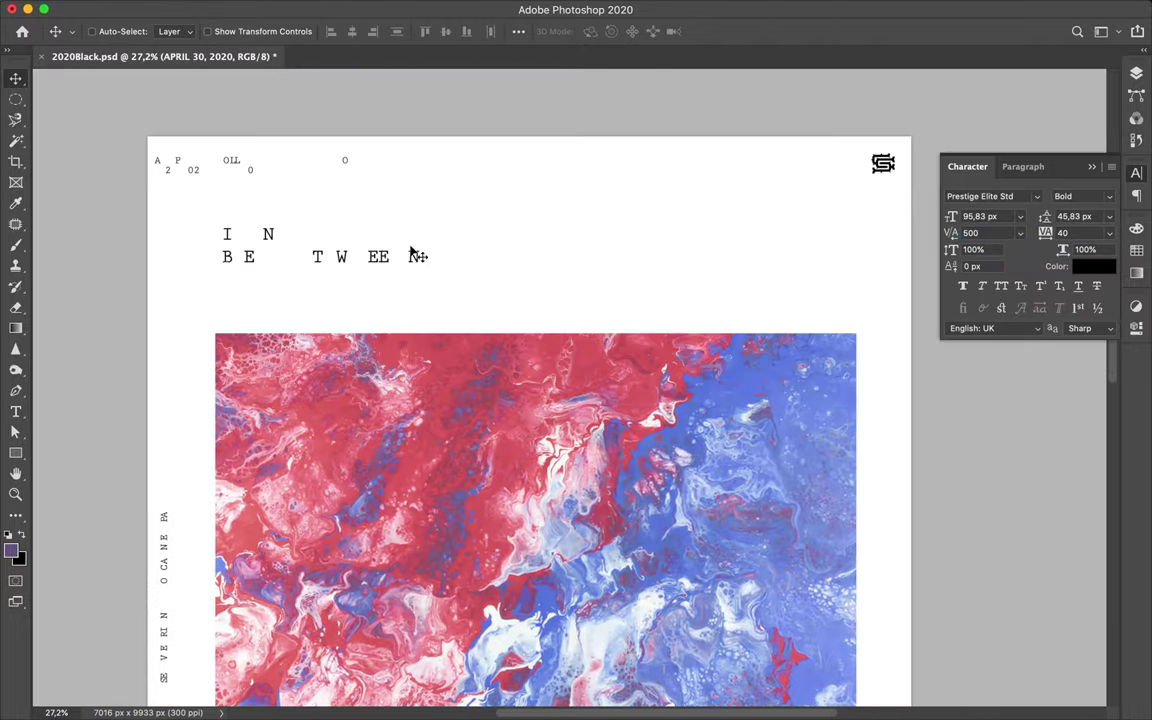
pyautogui.scroll(-10, 401, 275)
pyautogui.scroll(4, 403, 283)
pyautogui.scroll(4, 527, 437)
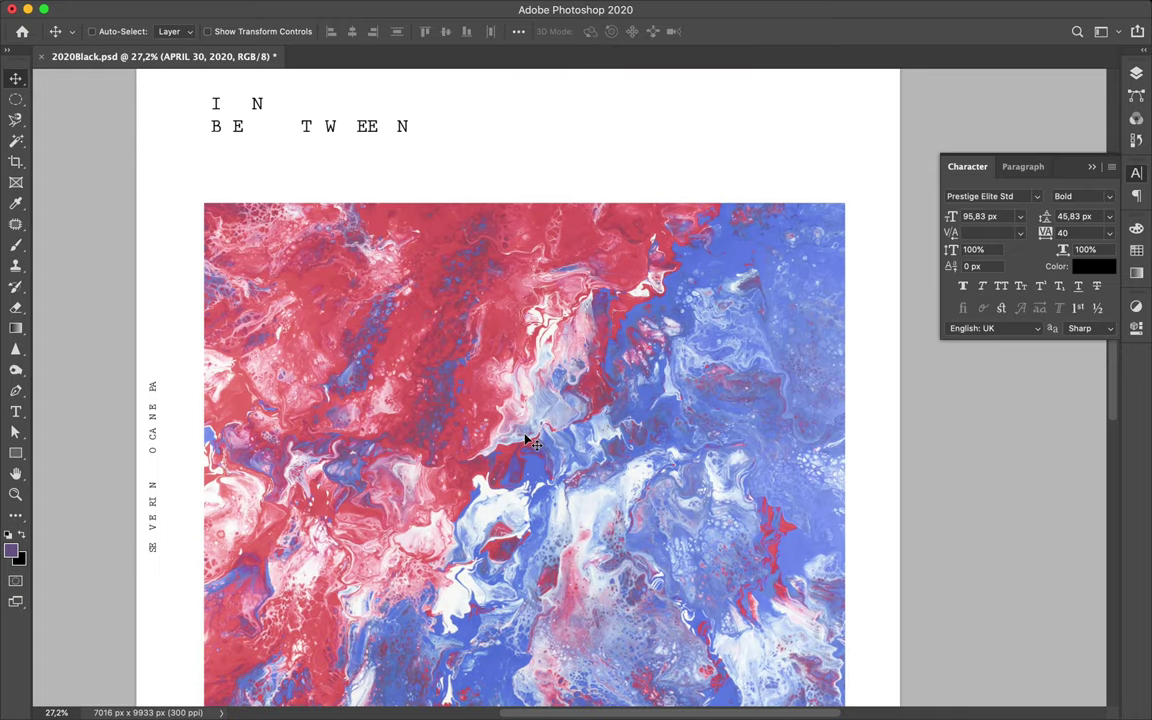
pyautogui.click(370, 128)
pyautogui.click(985, 216)
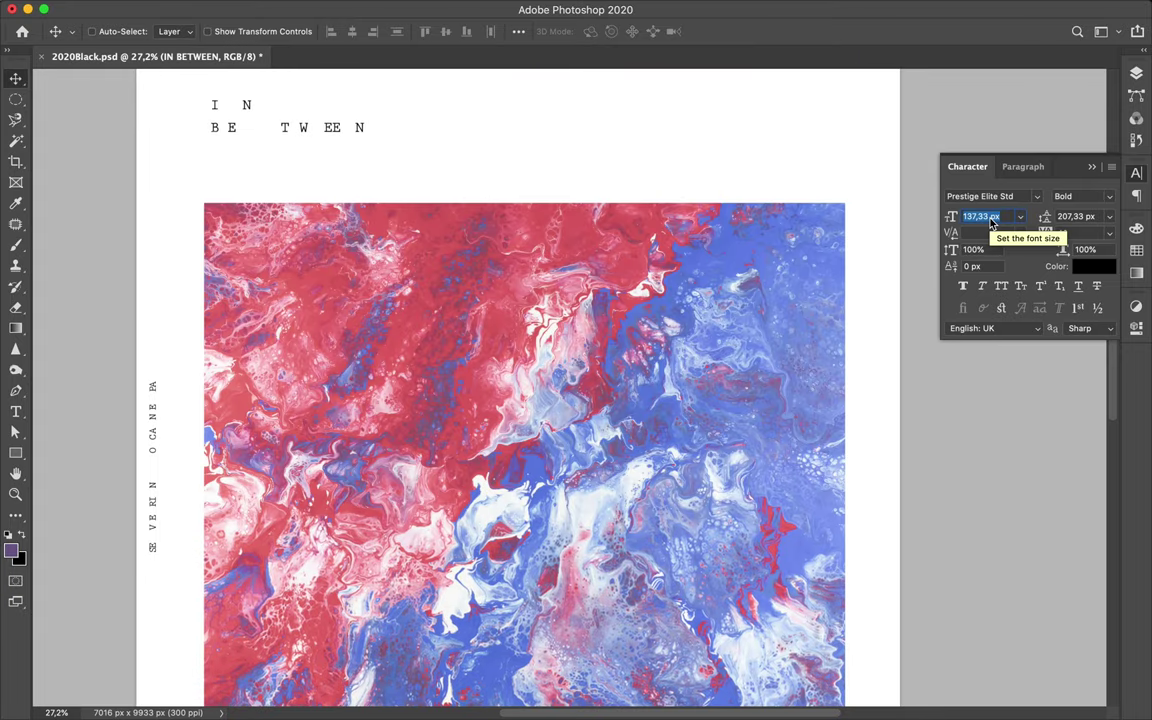
# - Convert the marble's Layer 1 copy into a Smart Object from the Layers panel
pyautogui.scroll(-2, 700, 249)
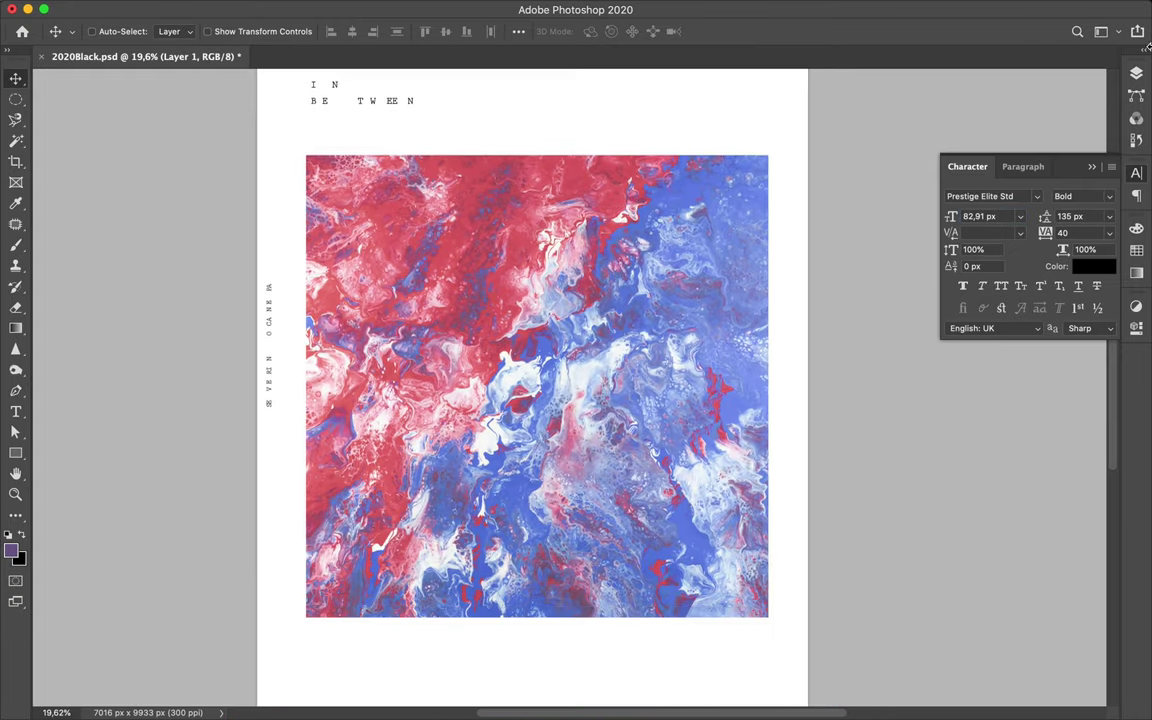
pyautogui.click(1027, 220)
pyautogui.rightClick(1027, 218)
pyautogui.click(1070, 236)
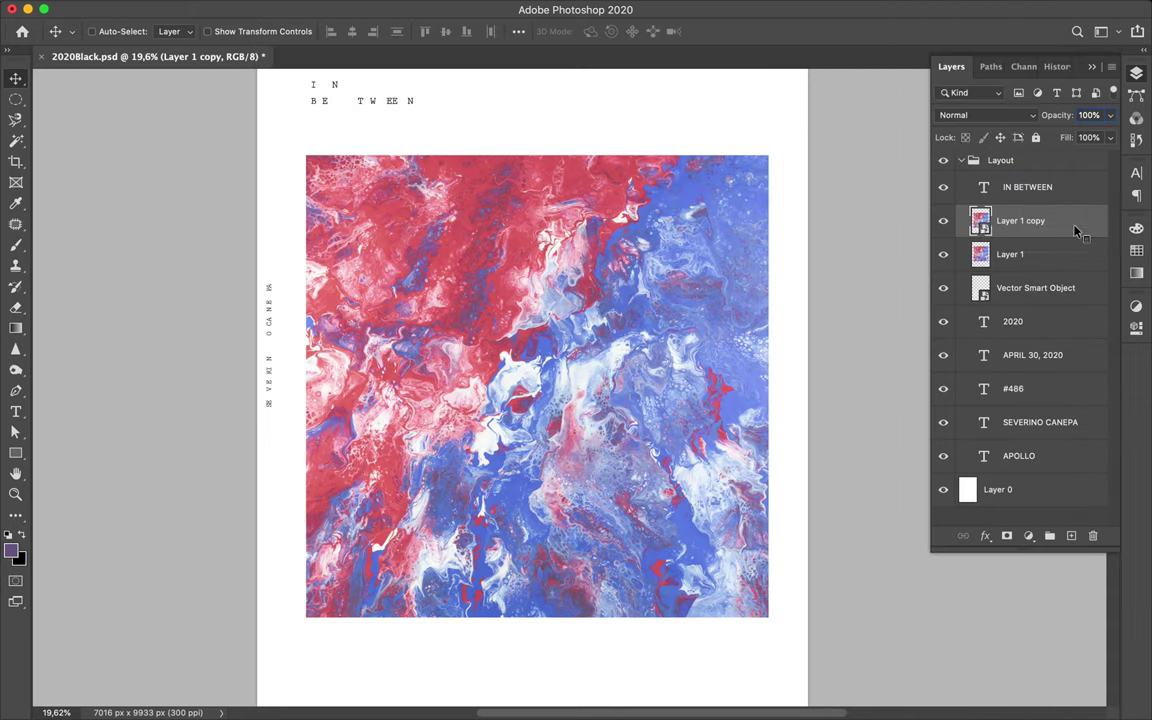
# - Move both marble layers beneath the text and copy a small top-edge slice onto its own layer
pyautogui.moveTo(1055, 257); pyautogui.dragTo(1036, 474)
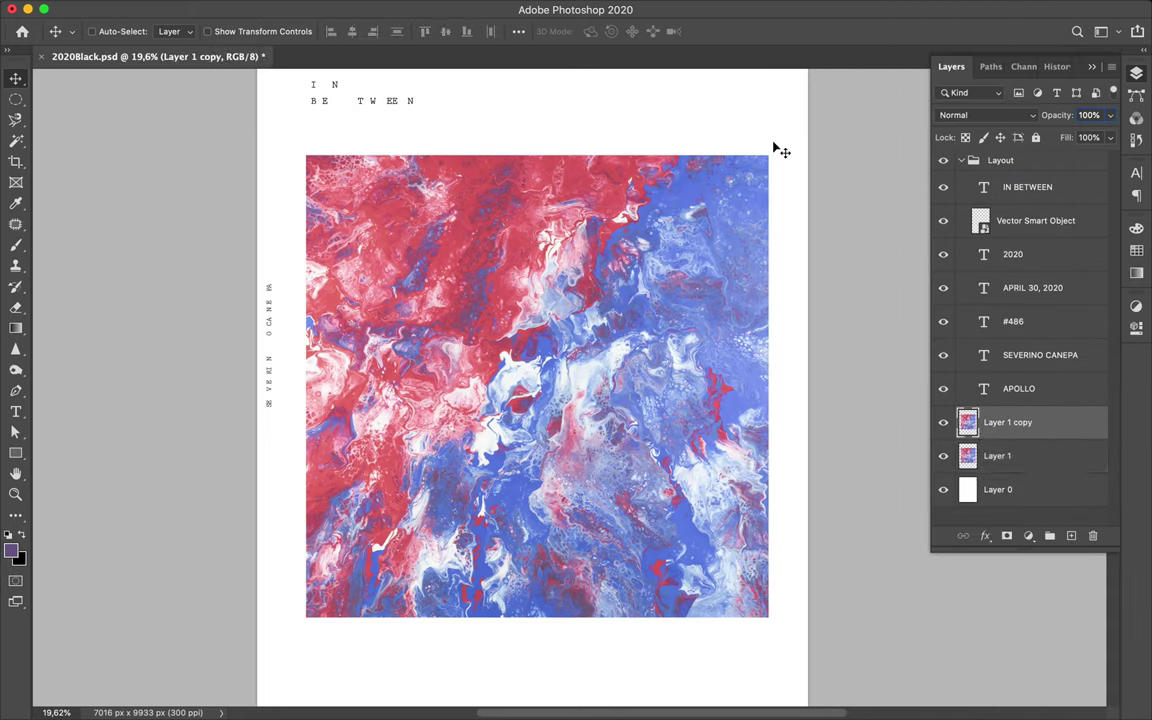
pyautogui.press('m')
pyautogui.scroll(2, 676, 214)
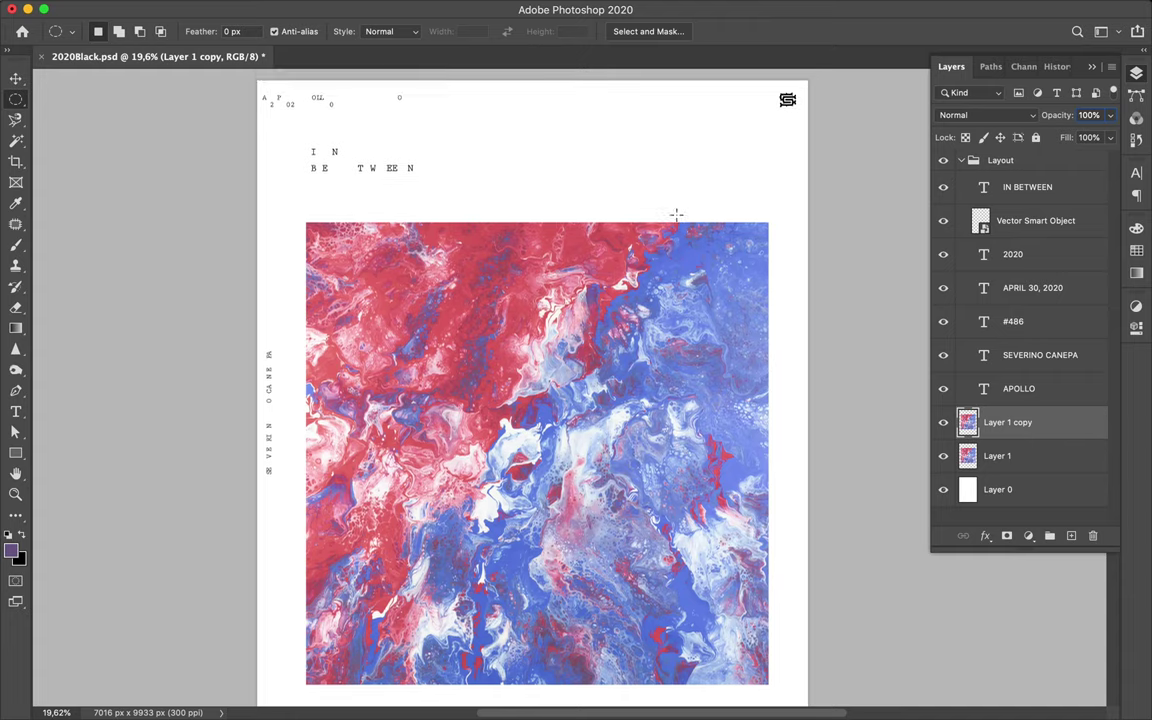
pyautogui.moveTo(651, 214)
pyautogui.mouseDown()
pyautogui.moveTo(680, 267)
pyautogui.moveTo(669, 160)
pyautogui.mouseUp()
pyautogui.hotkey('ctrl', 'j')
pyautogui.press('v')
# - Copy a thin vertical slice of Layer 1 copy onto a new strip layer
pyautogui.scroll(-3, 673, 165)
pyautogui.hscroll(-2, 673, 165)
pyautogui.press('m')
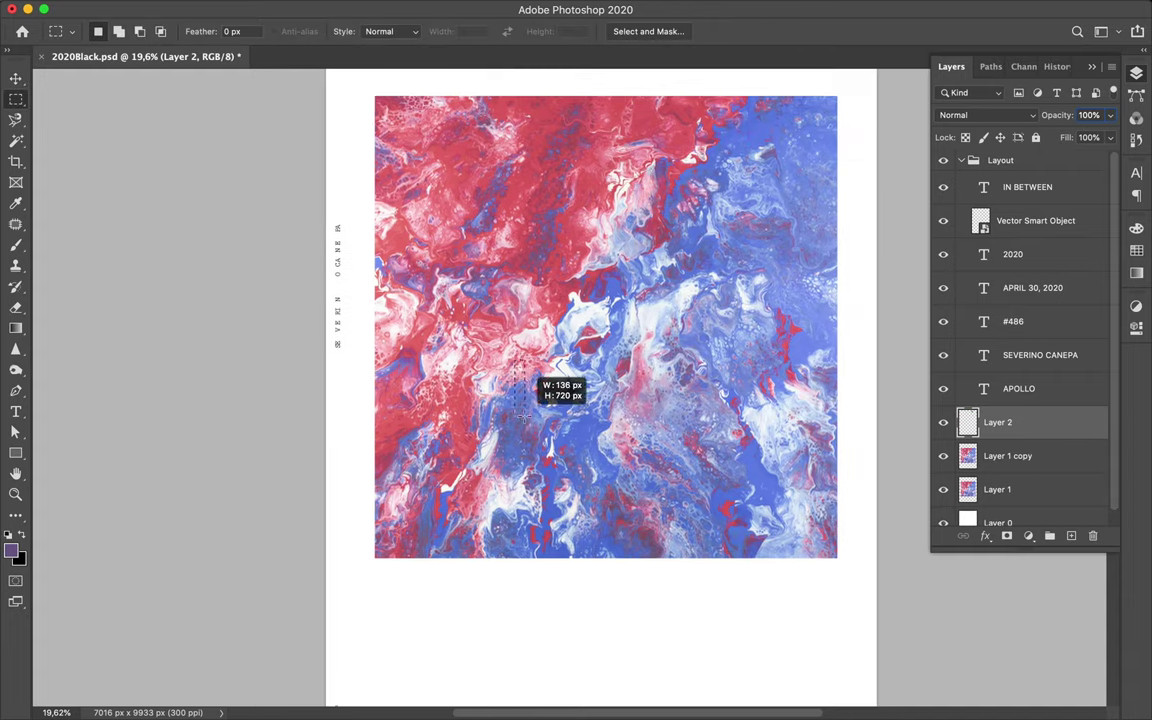
pyautogui.hotkey('ctrl', 'c')
pyautogui.moveTo(514, 357)
pyautogui.mouseDown()
pyautogui.moveTo(520, 425)
pyautogui.moveTo(448, 538)
pyautogui.mouseUp()
pyautogui.press('Return')
pyautogui.click(1010, 456)
pyautogui.hotkey('ctrl', 'j')
pyautogui.press('v')
pyautogui.scroll(-3, 527, 391)
pyautogui.scroll(-3, 391, 599)
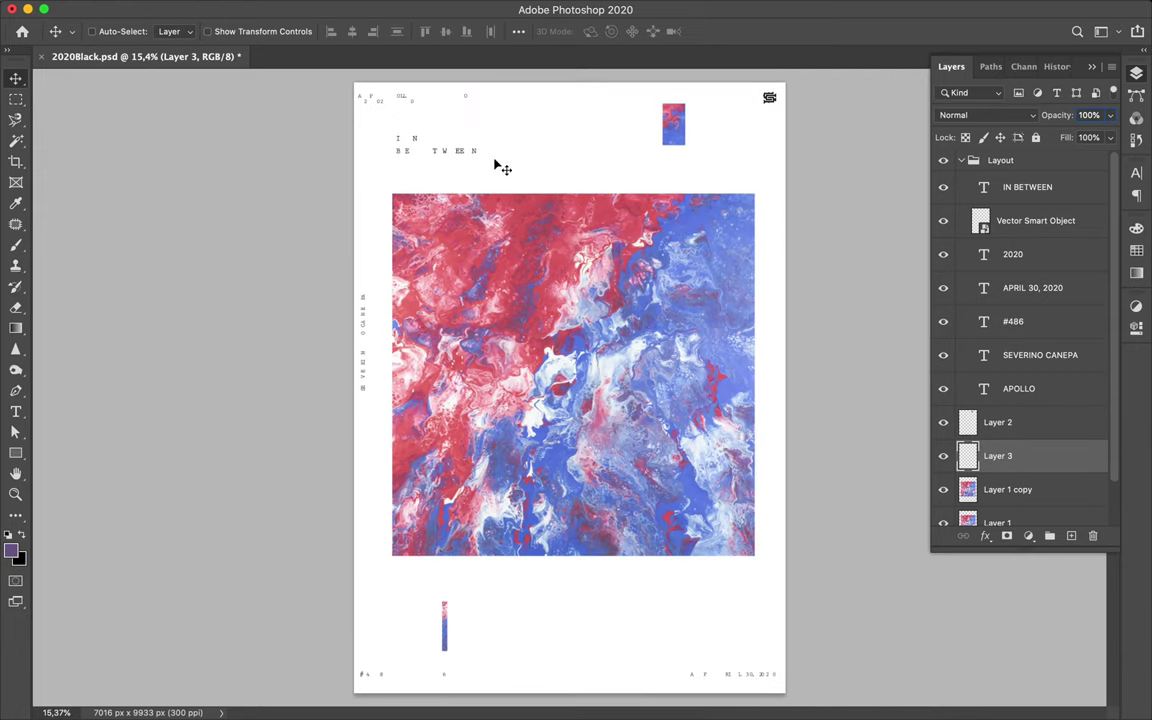
# - Try a thin black rectangle bar across the image, then undo it
pyautogui.press('b')
pyautogui.press('x')
pyautogui.press('v')
pyautogui.press('m')
pyautogui.press('u')
pyautogui.moveTo(447, 367); pyautogui.dragTo(714, 376)
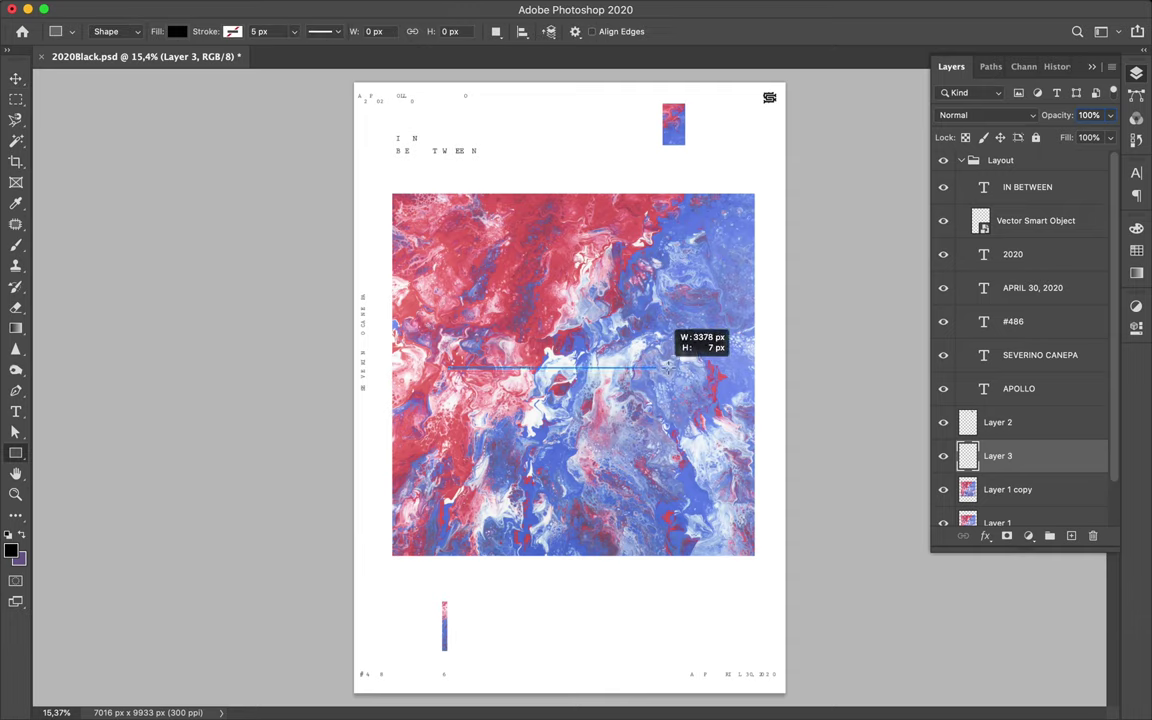
pyautogui.hotkey('ctrl', 'z')
# - Copy a thin horizontal marble slice onto its own layer for the strip under the image
pyautogui.press('m')
pyautogui.moveTo(455, 368)
pyautogui.mouseDown()
pyautogui.moveTo(690, 376)
pyautogui.moveTo(753, 571)
pyautogui.moveTo(728, 578)
pyautogui.moveTo(736, 584)
pyautogui.mouseUp()
pyautogui.hotkey('ctrl', 'c')
pyautogui.click(699, 262)
pyautogui.press('F7')
pyautogui.hotkey('ctrl', 'j')
pyautogui.press('v')
pyautogui.scroll(1, 780, 395)
# - Copy a thin vertical marble slice to a new layer and duplicate it several times
pyautogui.press('m')
pyautogui.keyDown('ctrl'); pyautogui.click(505, 189); pyautogui.keyUp('ctrl')
pyautogui.moveTo(553, 171)
pyautogui.mouseDown()
pyautogui.moveTo(555, 566)
pyautogui.moveTo(360, 530)
pyautogui.mouseUp()
pyautogui.hotkey('ctrl', 'j')
pyautogui.press('v')
pyautogui.hotkey('ctrl', 'j')
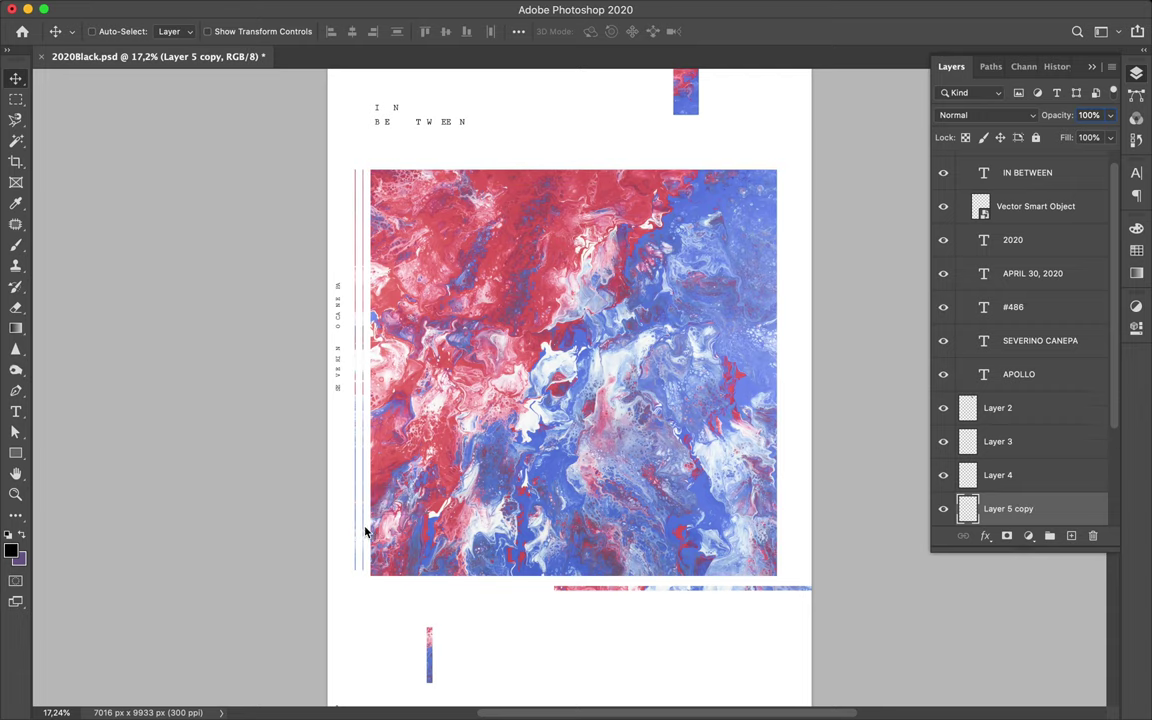
pyautogui.hotkey('ctrl', '+')
pyautogui.scroll(8, 315, 535)
pyautogui.hotkey('ctrl', 'j')
pyautogui.moveTo(440, 480)
pyautogui.mouseDown()
pyautogui.moveTo(437, 507)
pyautogui.moveTo(442, 472)
pyautogui.mouseUp()
pyautogui.hotkey('ctrl', 'j')
# - Select the vertical strip layers together and move them to the image's right edge
pyautogui.scroll(-5, 566, 470)
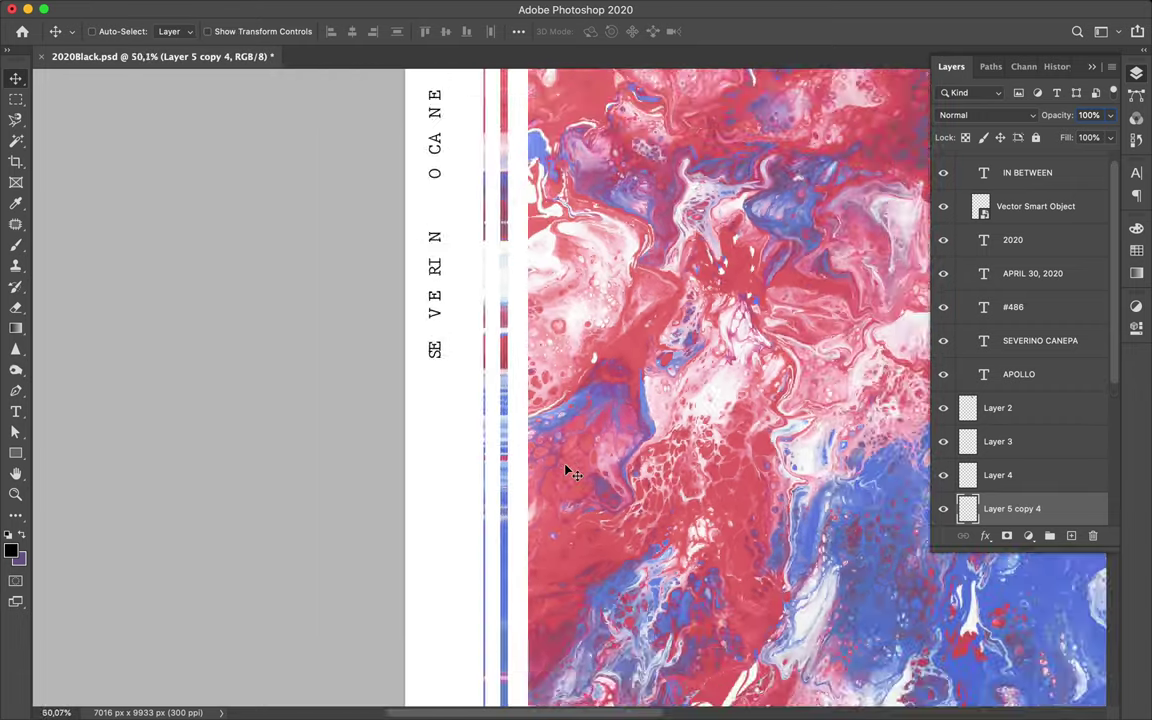
pyautogui.scroll(-3, 568, 472)
pyautogui.scroll(-1, 566, 472)
pyautogui.scroll(-5, 1020, 400)
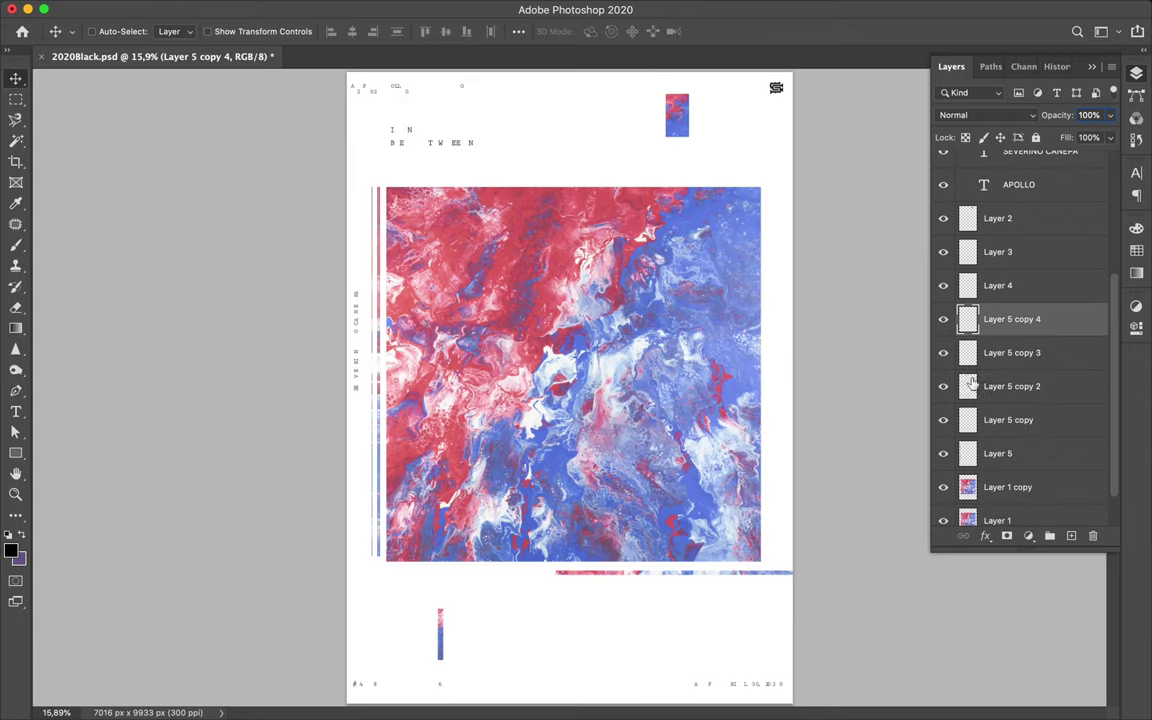
pyautogui.keyDown('shift'); pyautogui.click(1010, 453); pyautogui.keyUp('shift')
pyautogui.moveTo(381, 463); pyautogui.dragTo(777, 463)
# - Copy a horizontal slice from the original marble layer and move it to the page top
pyautogui.scroll(-1, 823, 381)
pyautogui.press('m')
pyautogui.moveTo(511, 541); pyautogui.dragTo(748, 550)
pyautogui.click(1029, 520)
pyautogui.hotkey('ctrl', 'j')
pyautogui.press('v')
pyautogui.moveTo(554, 447)
pyautogui.mouseDown()
pyautogui.moveTo(563, 354)
pyautogui.moveTo(386, 104)
pyautogui.mouseUp()
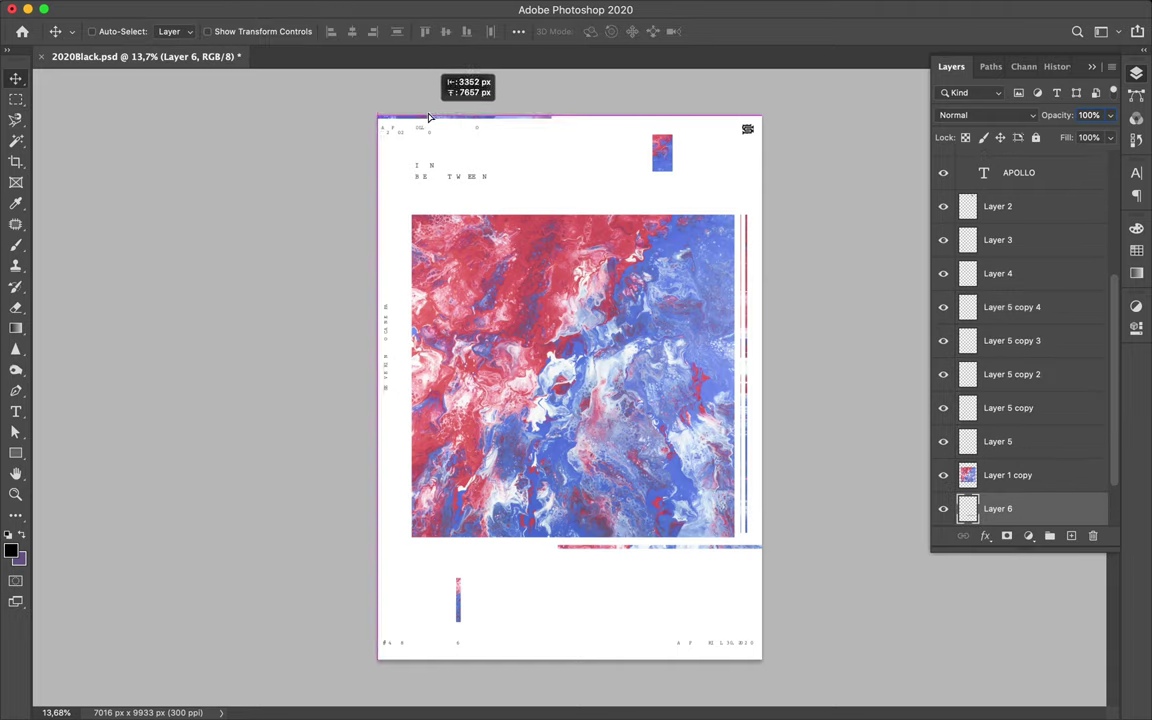
pyautogui.click(1007, 475)
pyautogui.click(374, 8)
# - Open Liquify with the Forward Warp brush, zoom in, and warp the marble's lower-left edge
pyautogui.click(392, 138)
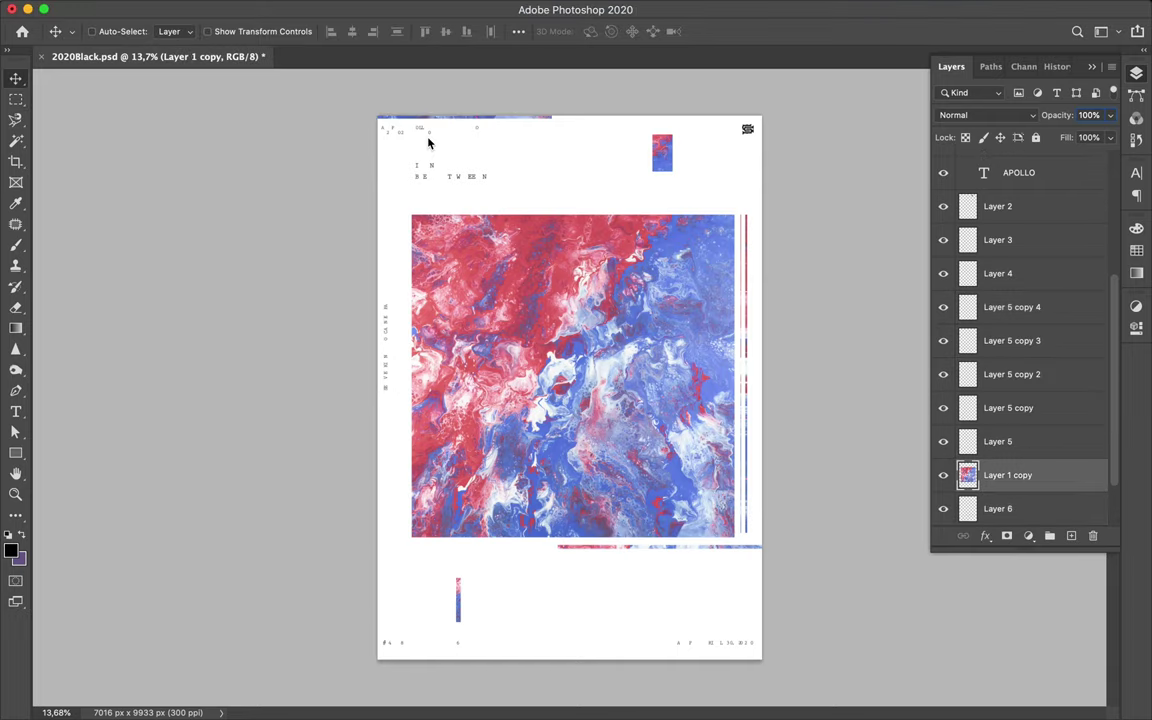
pyautogui.press('w')
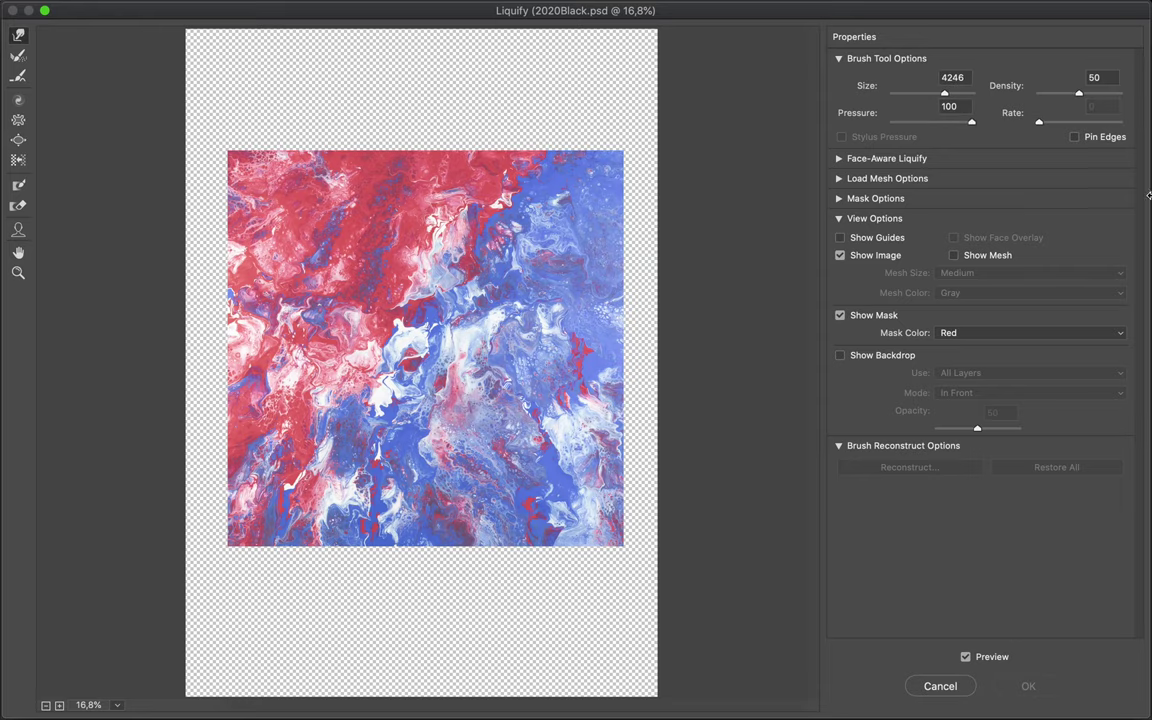
pyautogui.press('super+plus')
pyautogui.press('super+plus')
pyautogui.press('super+plus')
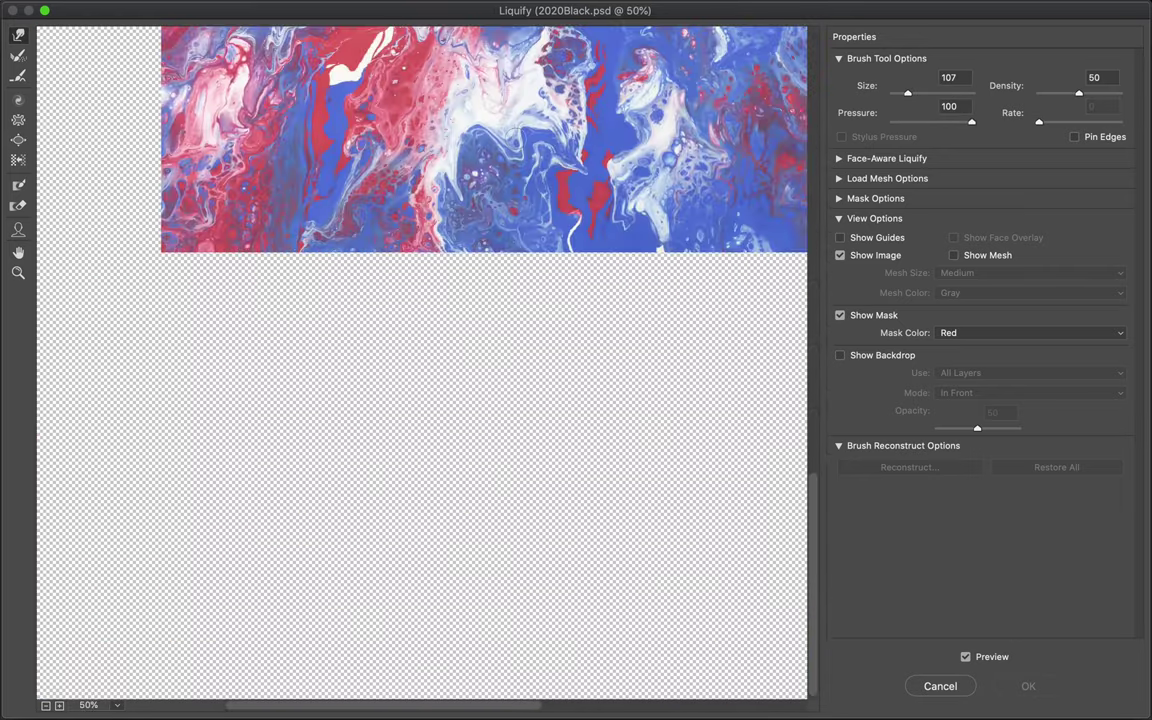
pyautogui.press('super+plus')
pyautogui.press('super+plus')
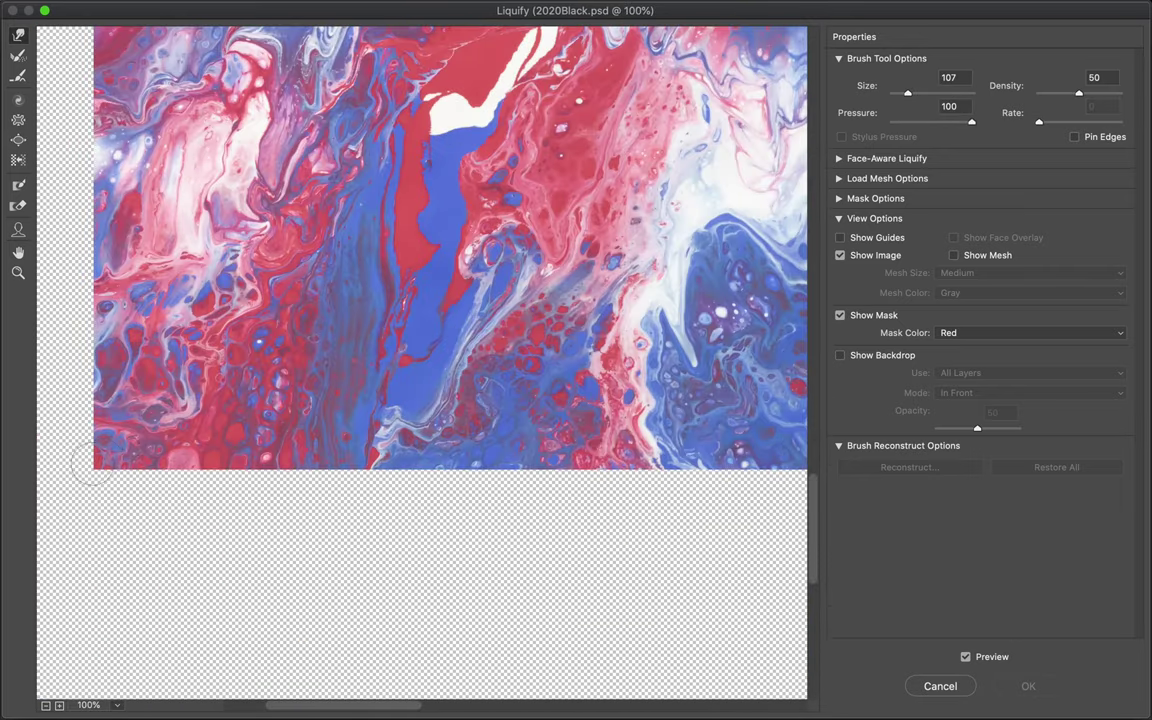
pyautogui.moveTo(78, 462); pyautogui.dragTo(80, 450)
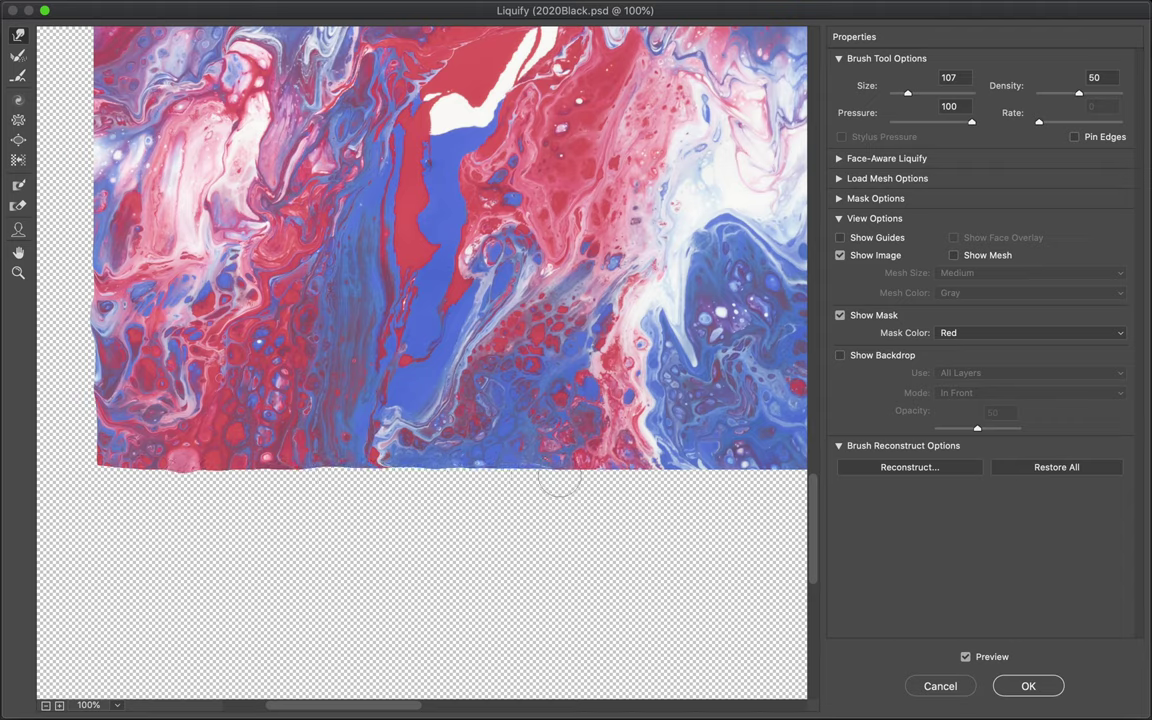
# - Pan across and warp the rest of the bottom edge into an uneven, wavy line
pyautogui.hscroll(5, 660, 480)
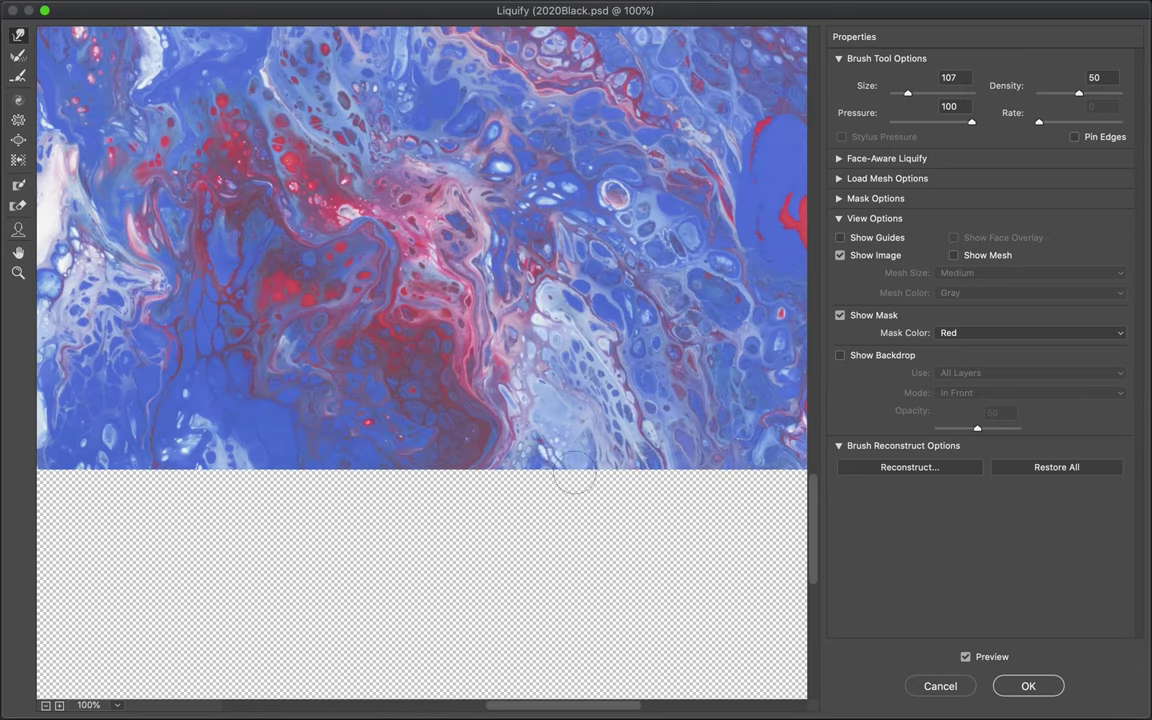
pyautogui.hscroll(5, 600, 476)
pyautogui.hscroll(5, 500, 476)
pyautogui.hscroll(5, 350, 476)
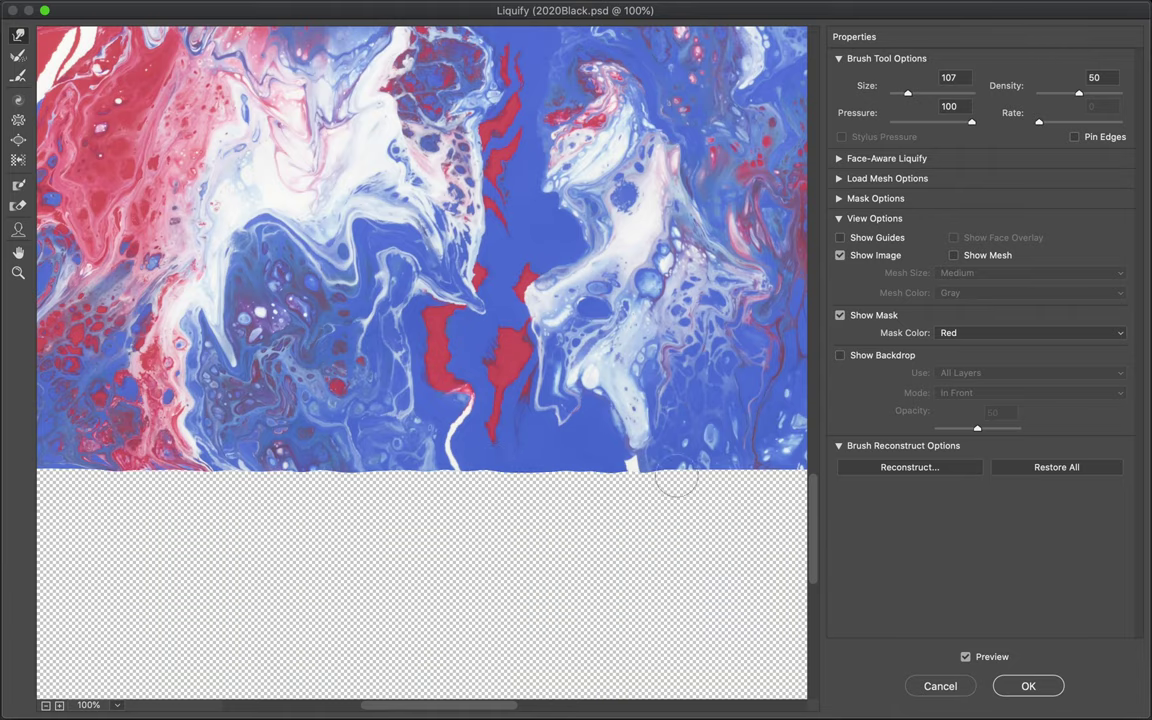
pyautogui.hscroll(5, 712, 483)
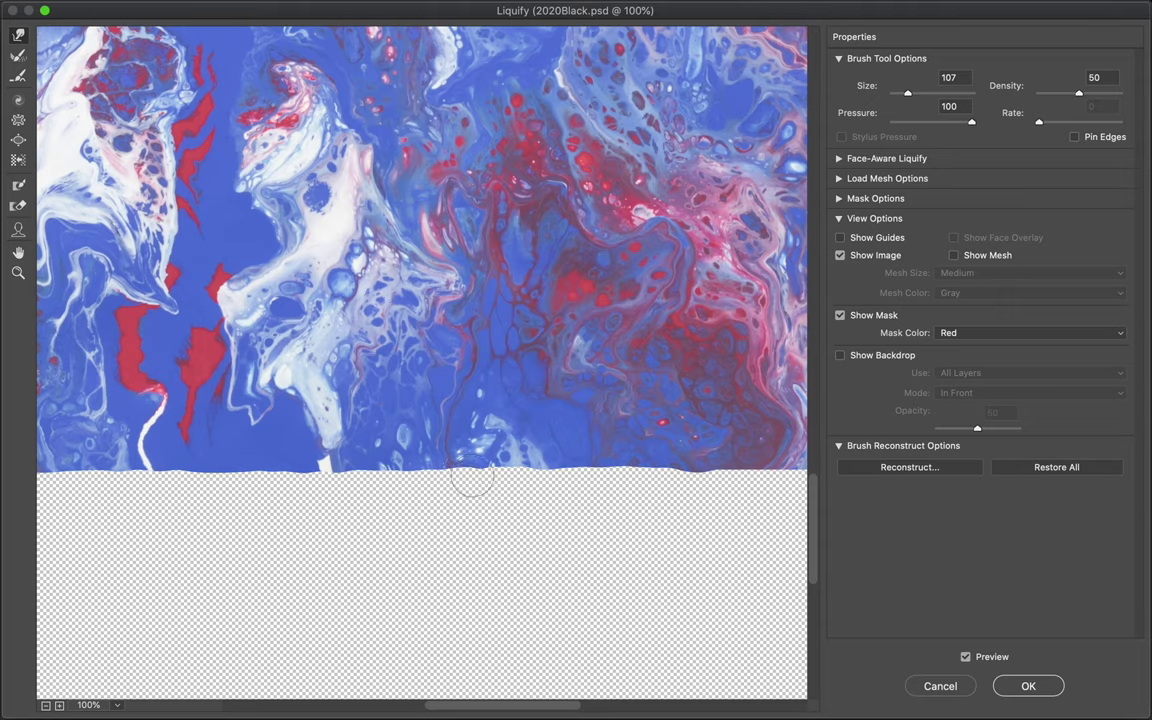
pyautogui.hscroll(5, 437, 478)
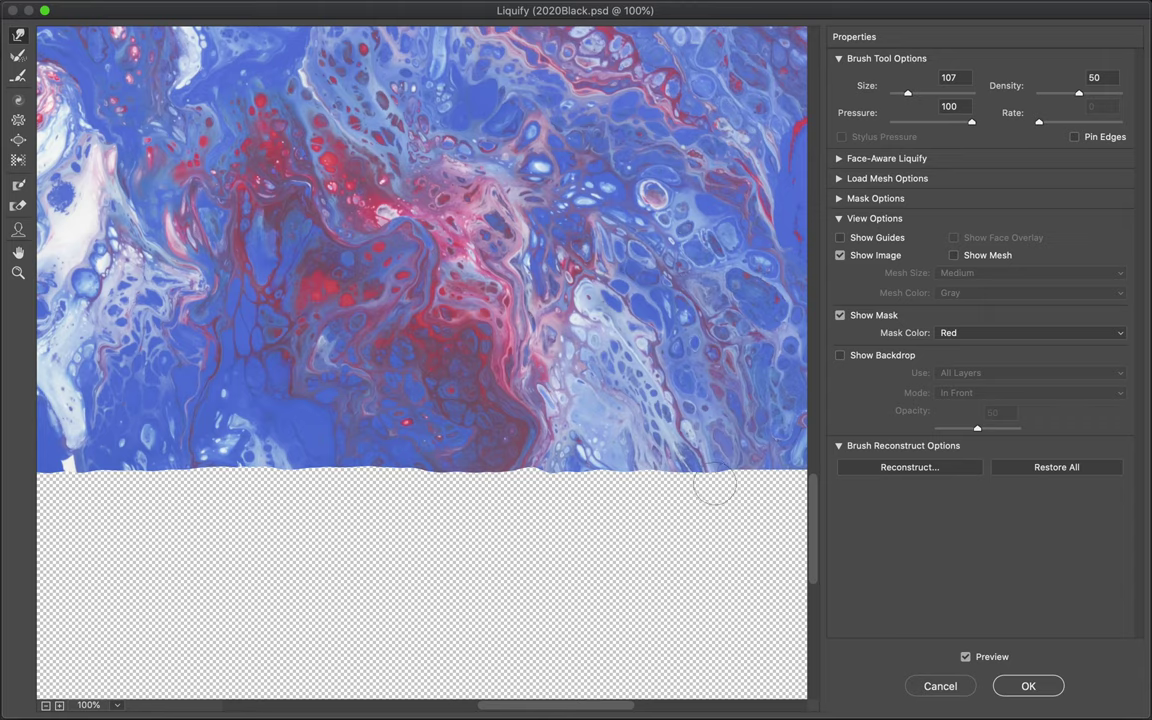
pyautogui.hscroll(5, 731, 481)
pyautogui.moveTo(359, 472); pyautogui.dragTo(395, 477)
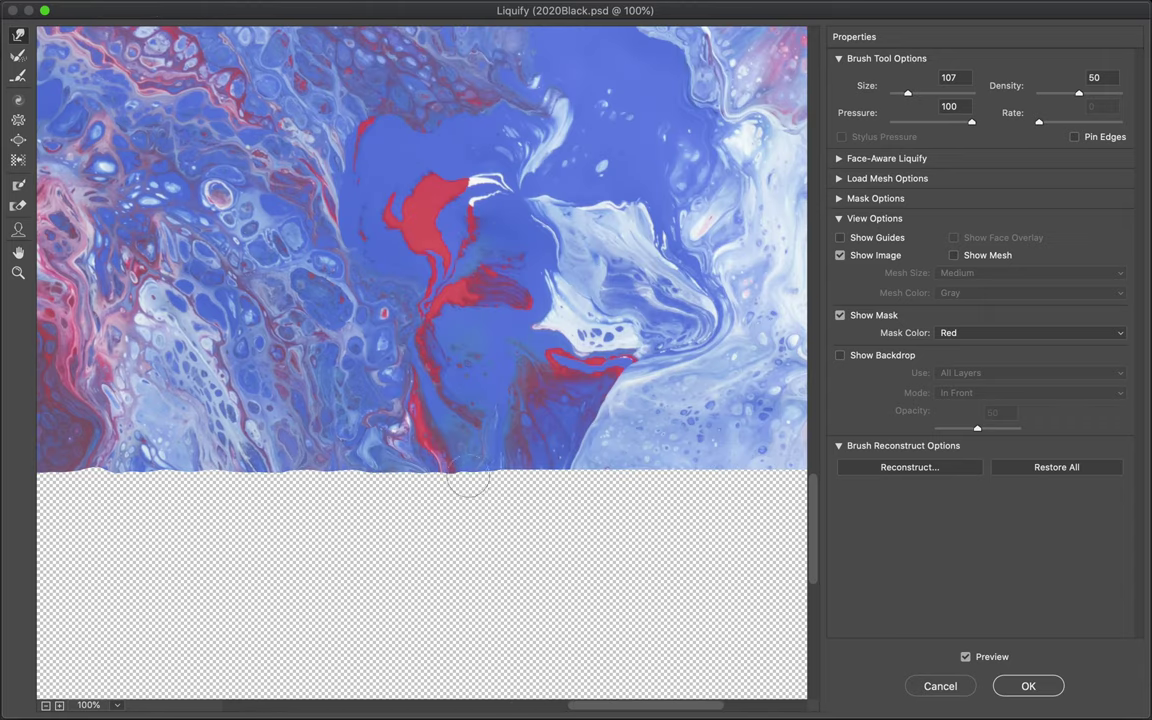
pyautogui.moveTo(511, 480); pyautogui.dragTo(648, 482)
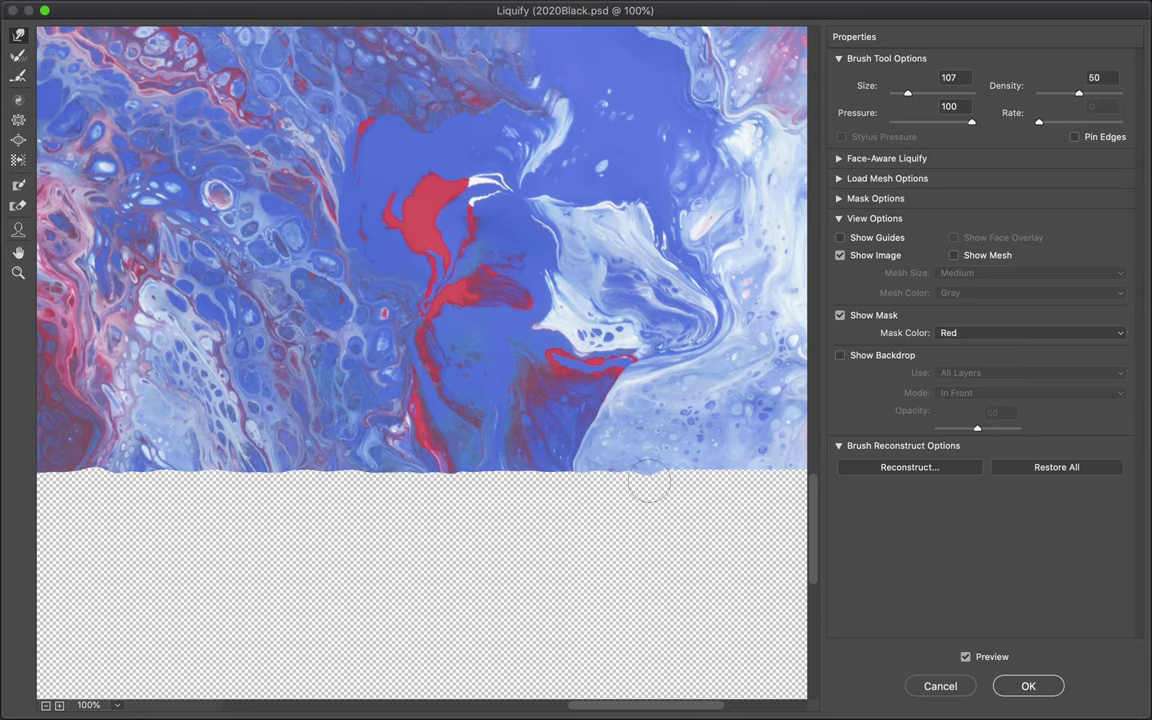
pyautogui.hscroll(5, 712, 473)
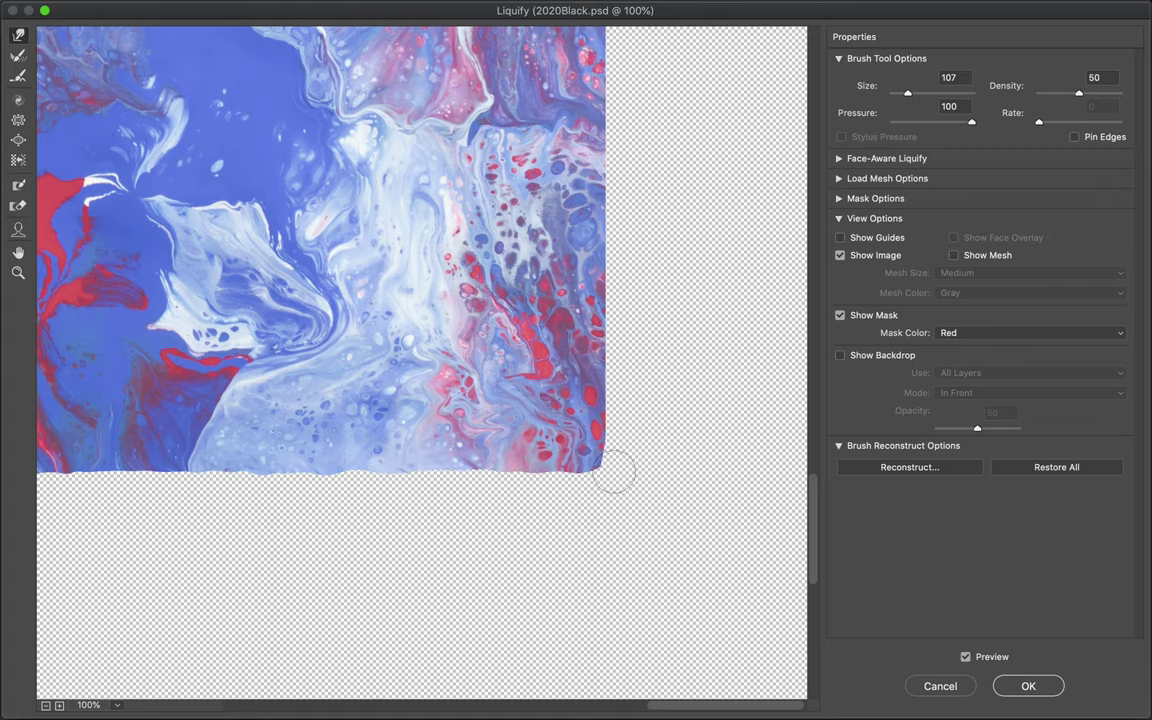
# - Push the marble's right edge with Forward Warp strokes, including one top-to-bottom pass
pyautogui.moveTo(621, 363); pyautogui.dragTo(608, 293)
pyautogui.moveTo(612, 48); pyautogui.dragTo(616, 88)
pyautogui.scroll(5, 617, 432)
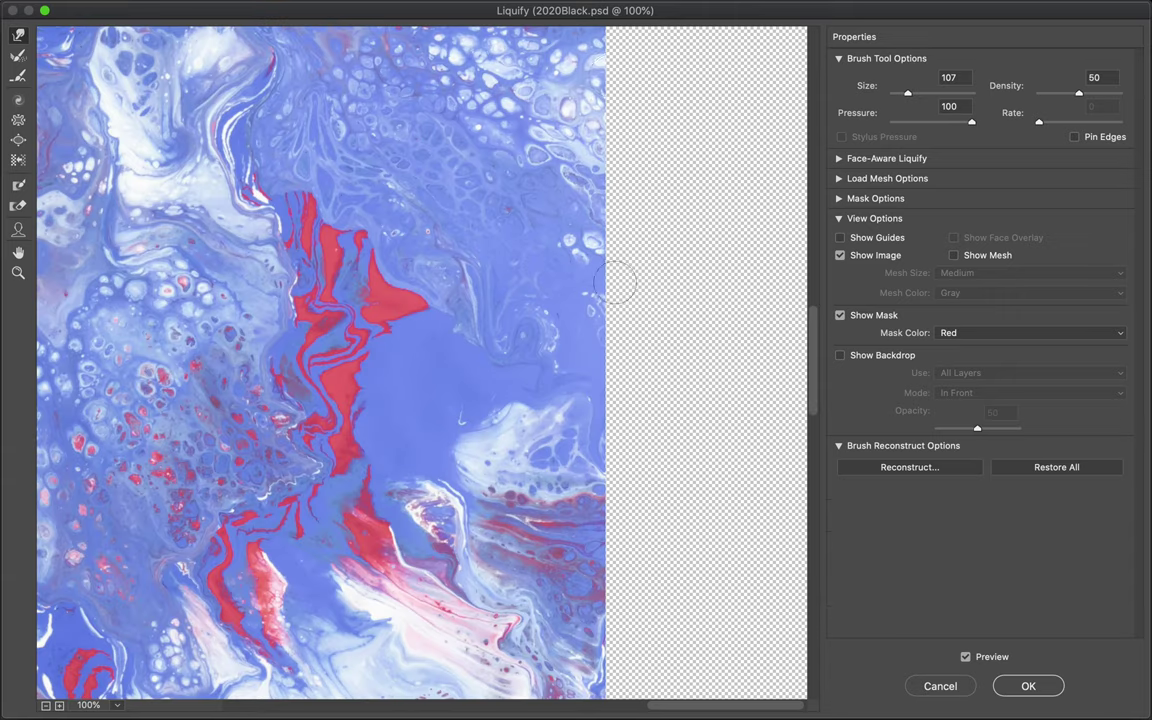
pyautogui.moveTo(617, 122); pyautogui.dragTo(620, 633)
pyautogui.scroll(-5, 617, 605)
pyautogui.scroll(3, 617, 605)
# - Add further Forward Warp passes along the right edge, covering its lower part
pyautogui.moveTo(612, 225)
pyautogui.mouseDown()
pyautogui.moveTo(612, 190)
pyautogui.moveTo(609, 458)
pyautogui.mouseUp()
pyautogui.scroll(2, 643, 532)
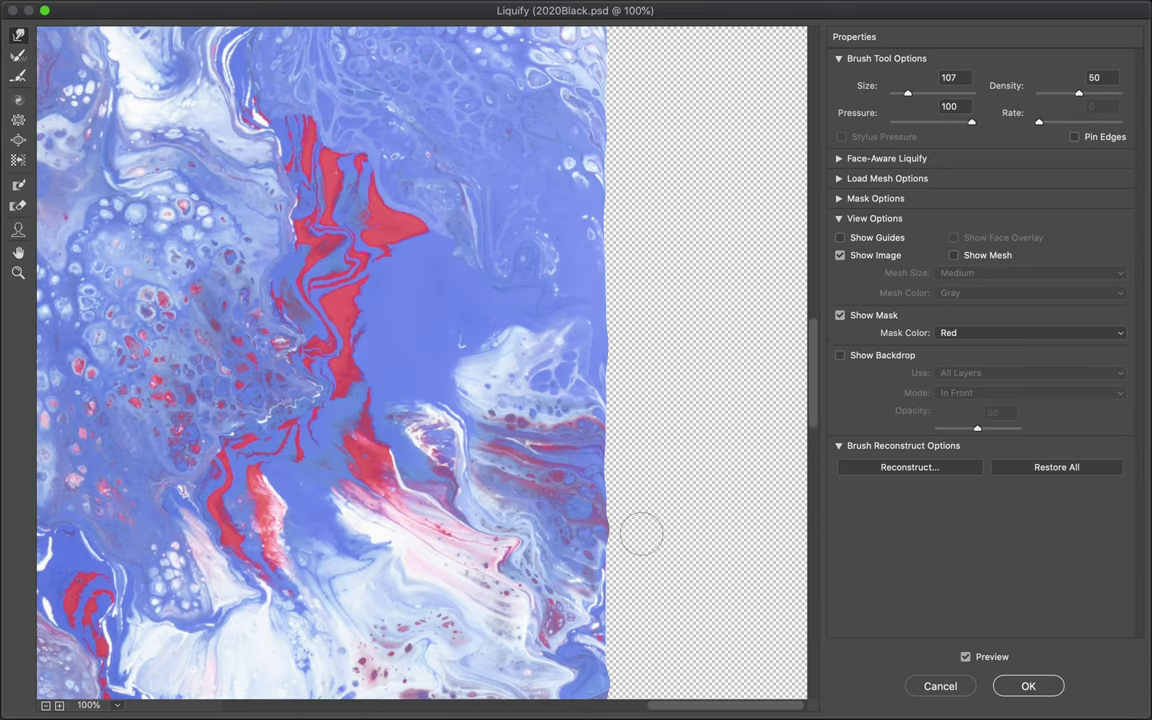
pyautogui.scroll(3, 630, 360)
pyautogui.moveTo(630, 360)
pyautogui.mouseDown()
pyautogui.moveTo(617, 412)
pyautogui.moveTo(610, 194)
pyautogui.mouseUp()
pyautogui.scroll(3, 609, 134)
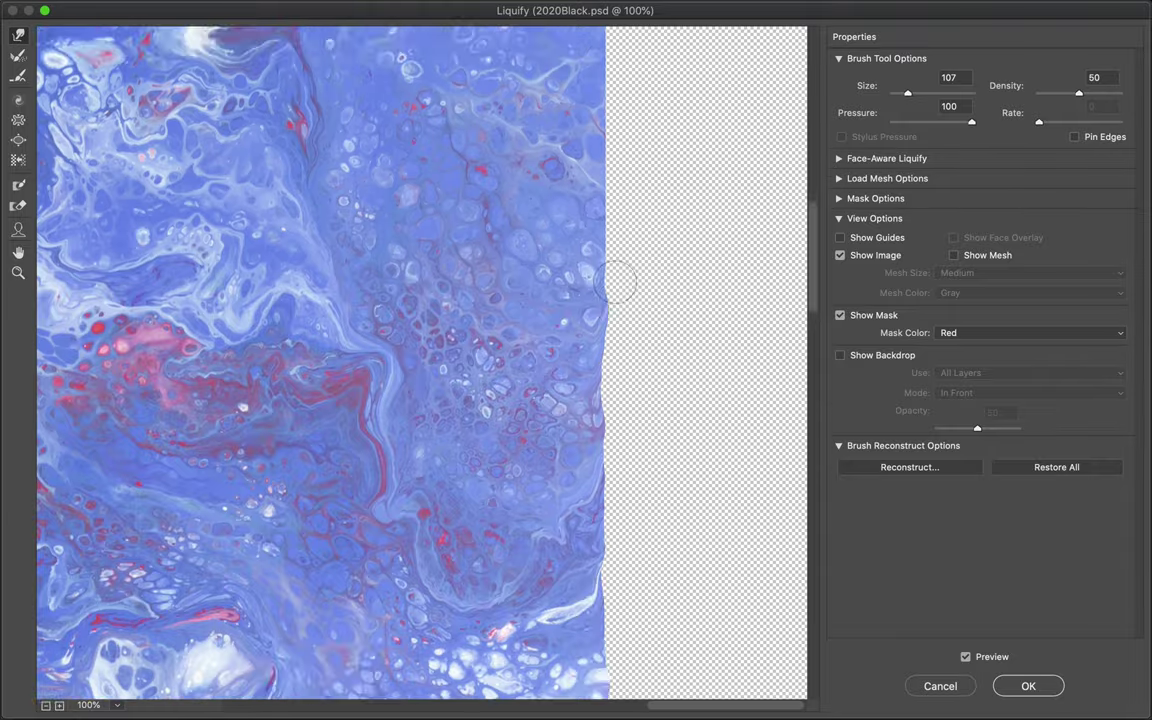
pyautogui.scroll(3, 609, 278)
pyautogui.moveTo(612, 105)
pyautogui.mouseDown()
pyautogui.moveTo(622, 458)
pyautogui.moveTo(613, 615)
pyautogui.mouseUp()
pyautogui.scroll(8, 620, 470)
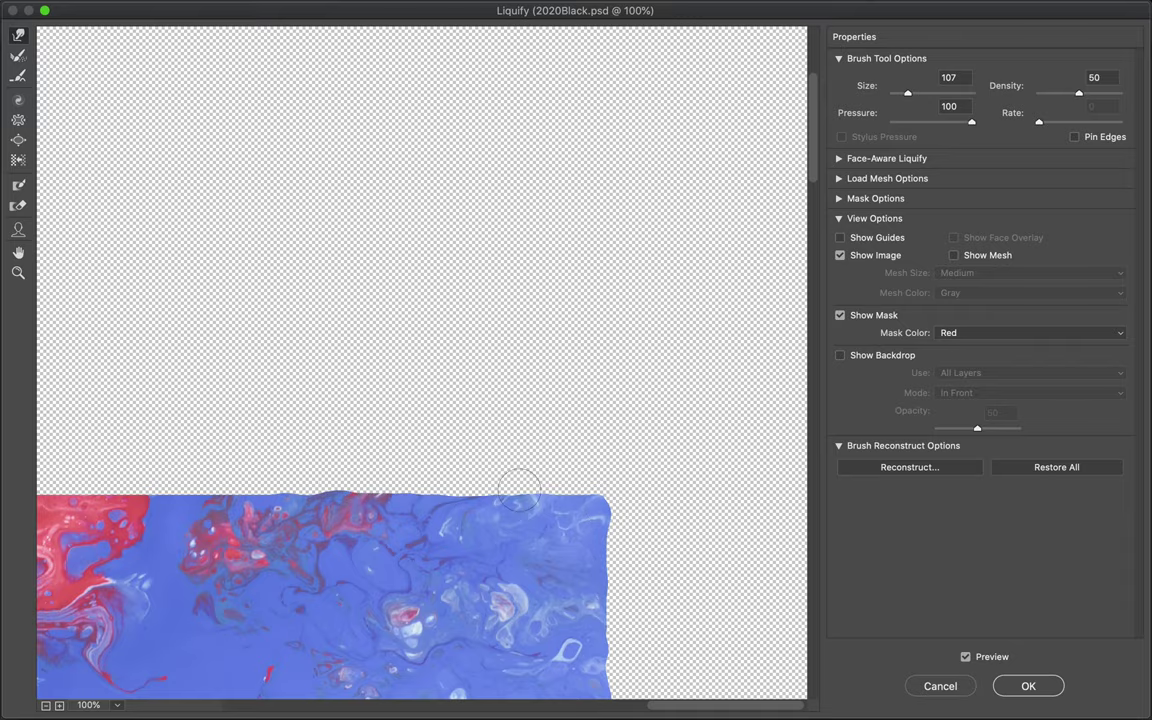
# - Warp the marble's top edge into a wavy line with two Forward Warp passes
pyautogui.hscroll(-5, 530, 487)
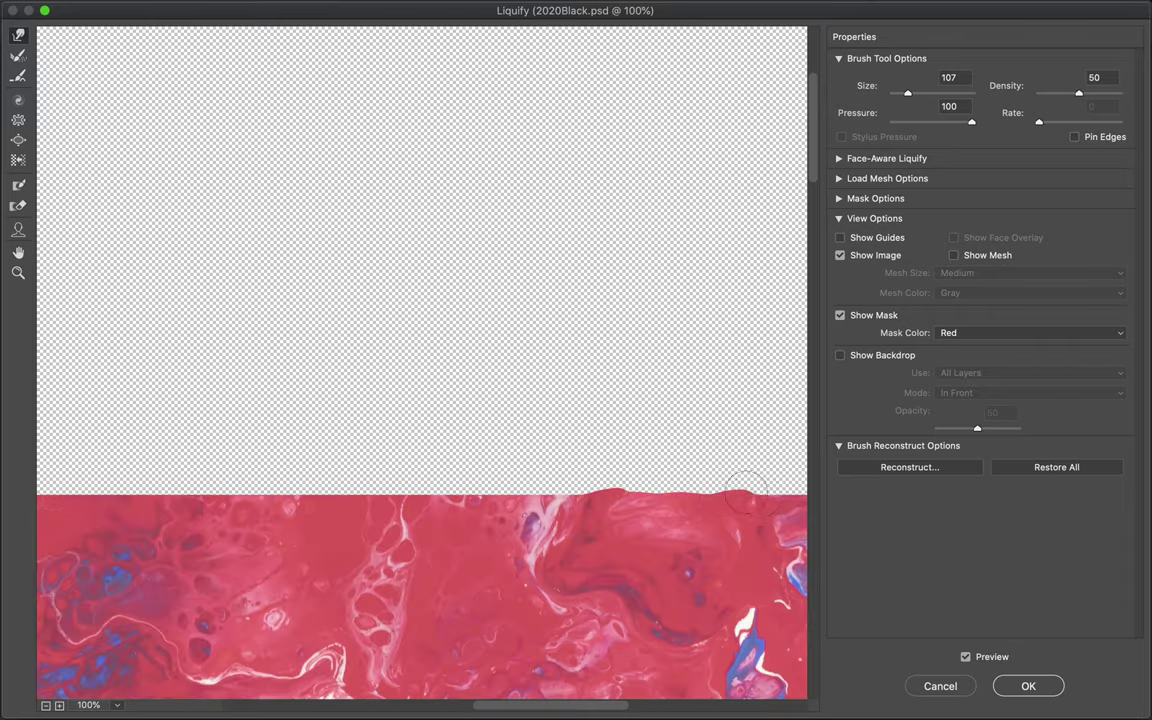
pyautogui.hscroll(5, 645, 487)
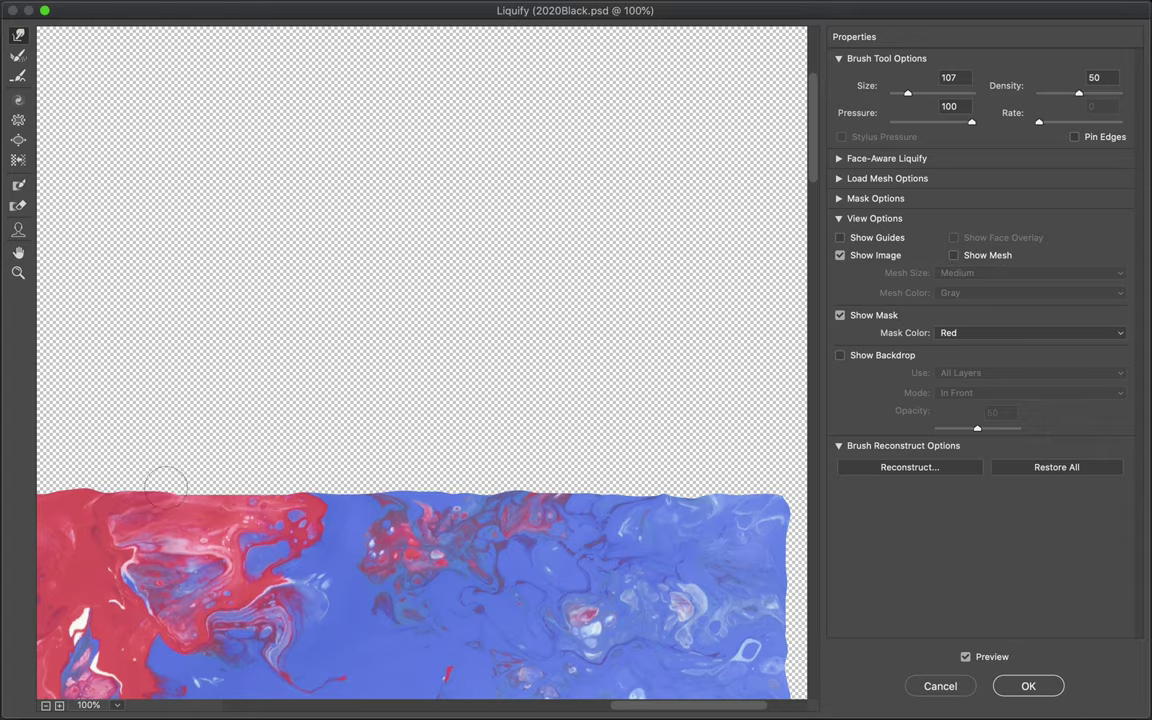
pyautogui.hscroll(-5, 615, 478)
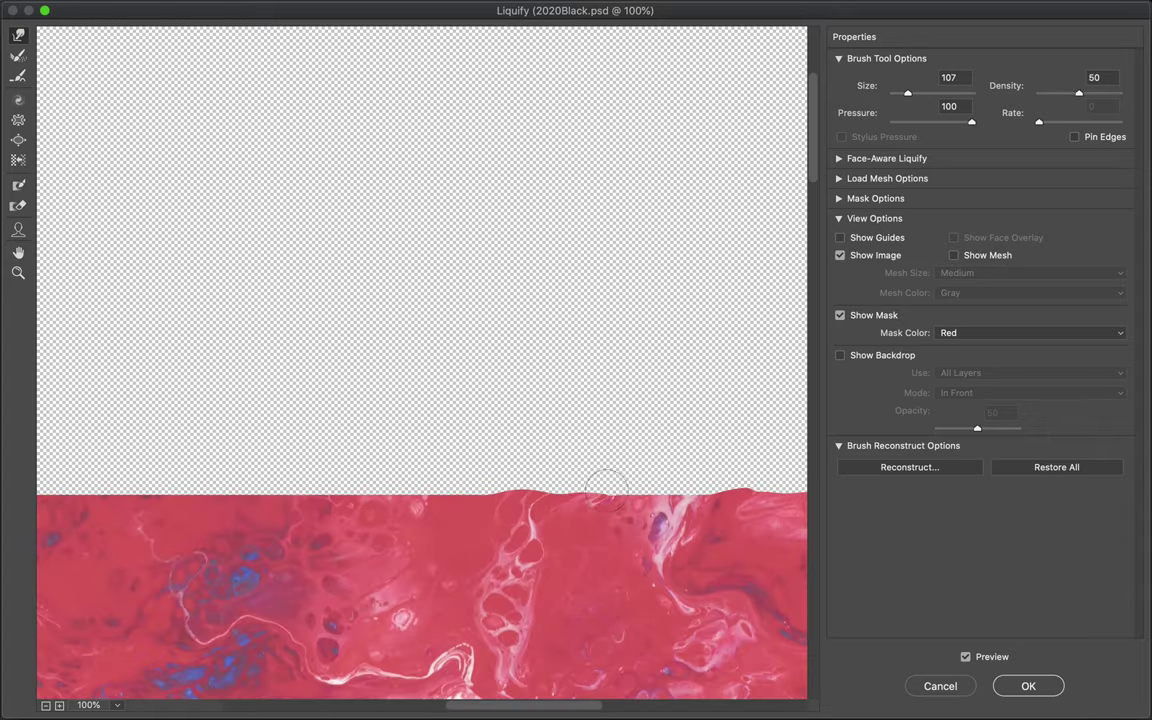
pyautogui.hscroll(-5, 752, 487)
pyautogui.moveTo(297, 487); pyautogui.dragTo(753, 484)
pyautogui.hscroll(3, 760, 487)
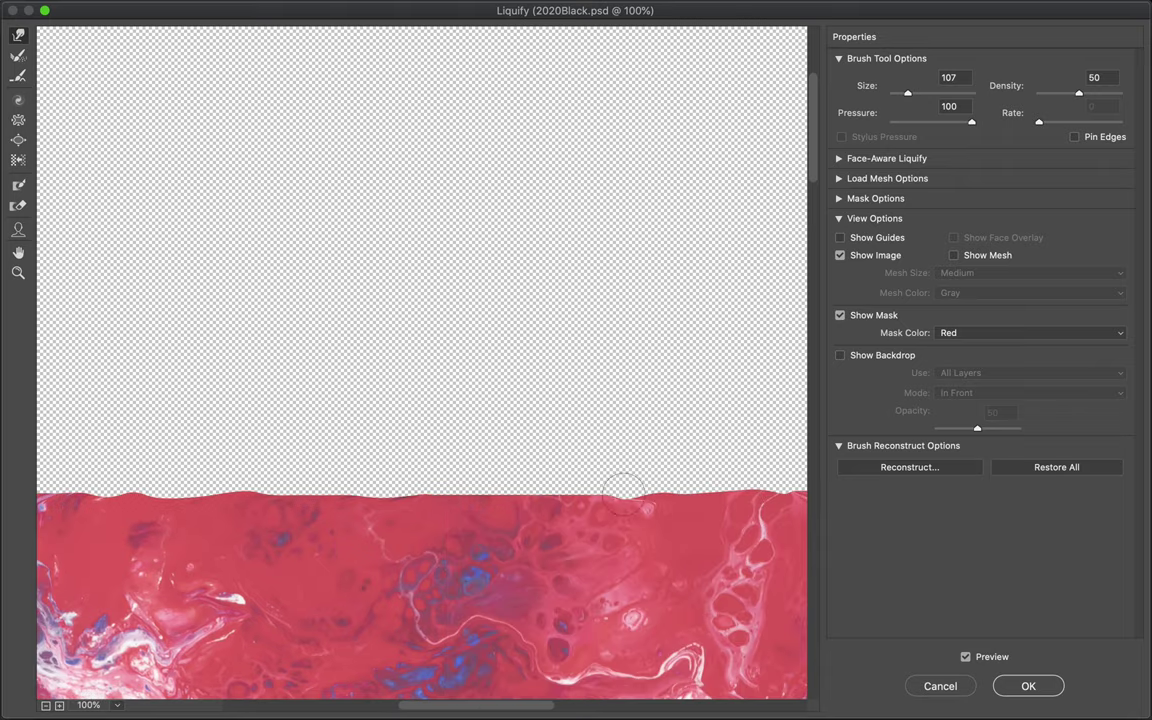
pyautogui.hscroll(-5, 300, 485)
pyautogui.moveTo(290, 487)
pyautogui.mouseDown()
pyautogui.moveTo(411, 476)
pyautogui.moveTo(699, 483)
pyautogui.mouseUp()
pyautogui.hscroll(3, 690, 500)
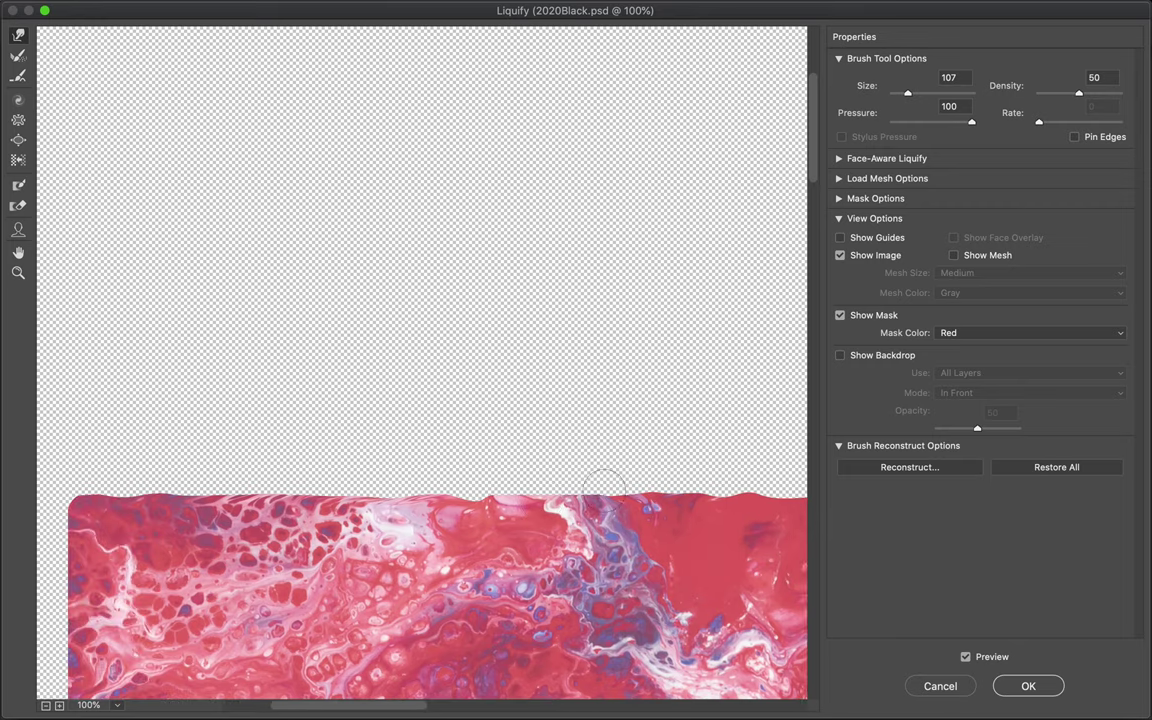
# - Push the marble's left edge outward unevenly with Forward Warp strokes
pyautogui.scroll(-5, 476, 483)
pyautogui.hscroll(-3, 476, 483)
pyautogui.moveTo(274, 193); pyautogui.dragTo(279, 510)
pyautogui.scroll(-4, 285, 405)
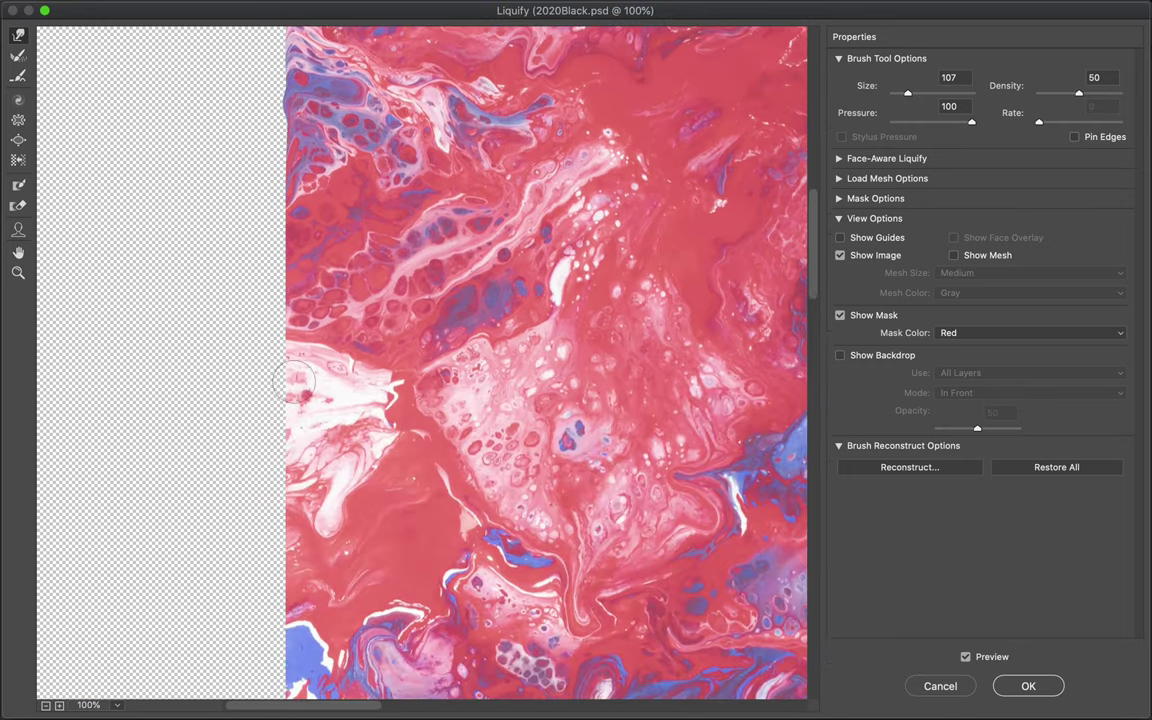
pyautogui.moveTo(274, 355); pyautogui.dragTo(274, 130)
pyautogui.scroll(-3, 270, 130)
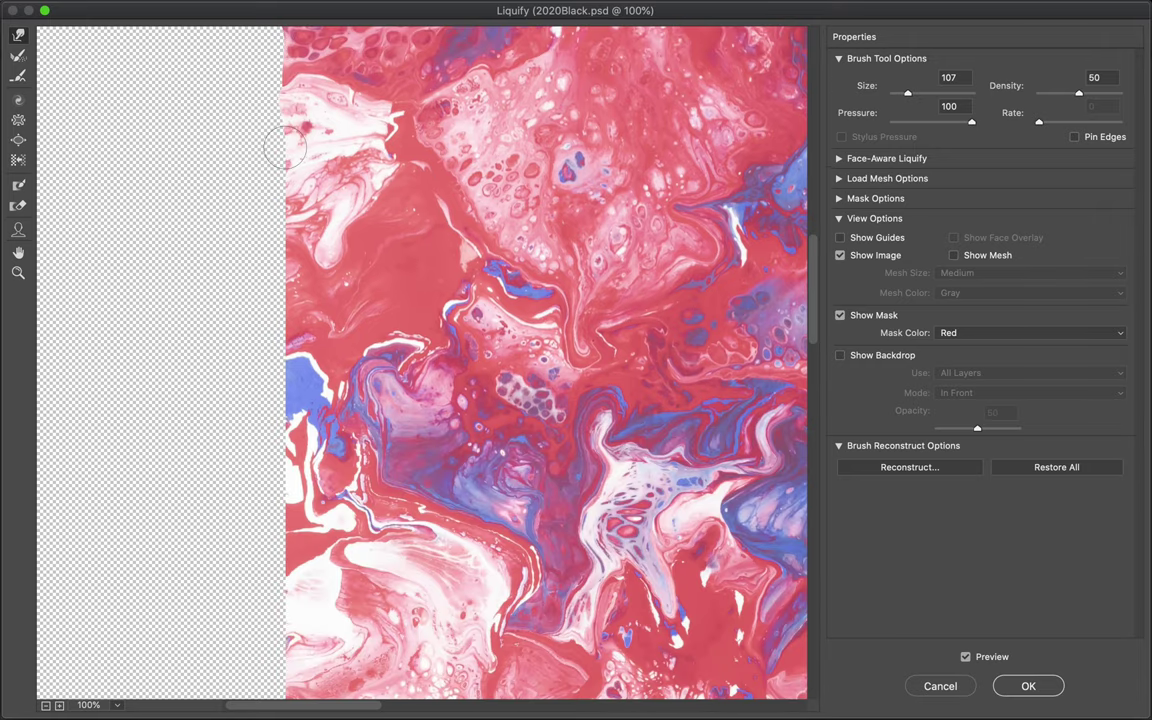
pyautogui.moveTo(283, 197)
pyautogui.mouseDown()
pyautogui.moveTo(267, 283)
pyautogui.moveTo(275, 605)
pyautogui.mouseUp()
# - Finish roughening the lower left edge and apply the Liquify result with OK
pyautogui.scroll(-5, 285, 135)
pyautogui.moveTo(288, 129); pyautogui.dragTo(270, 195)
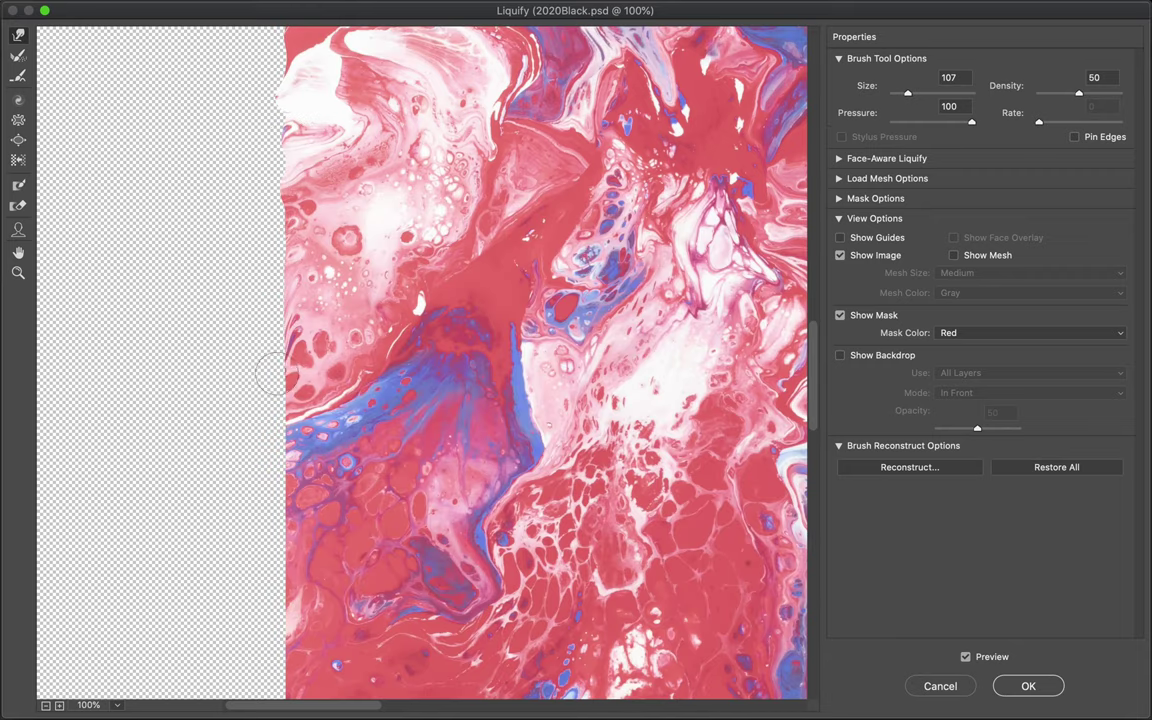
pyautogui.scroll(-5, 273, 540)
pyautogui.scroll(-2, 272, 515)
pyautogui.moveTo(278, 193); pyautogui.dragTo(268, 505)
pyautogui.scroll(-5, 330, 635)
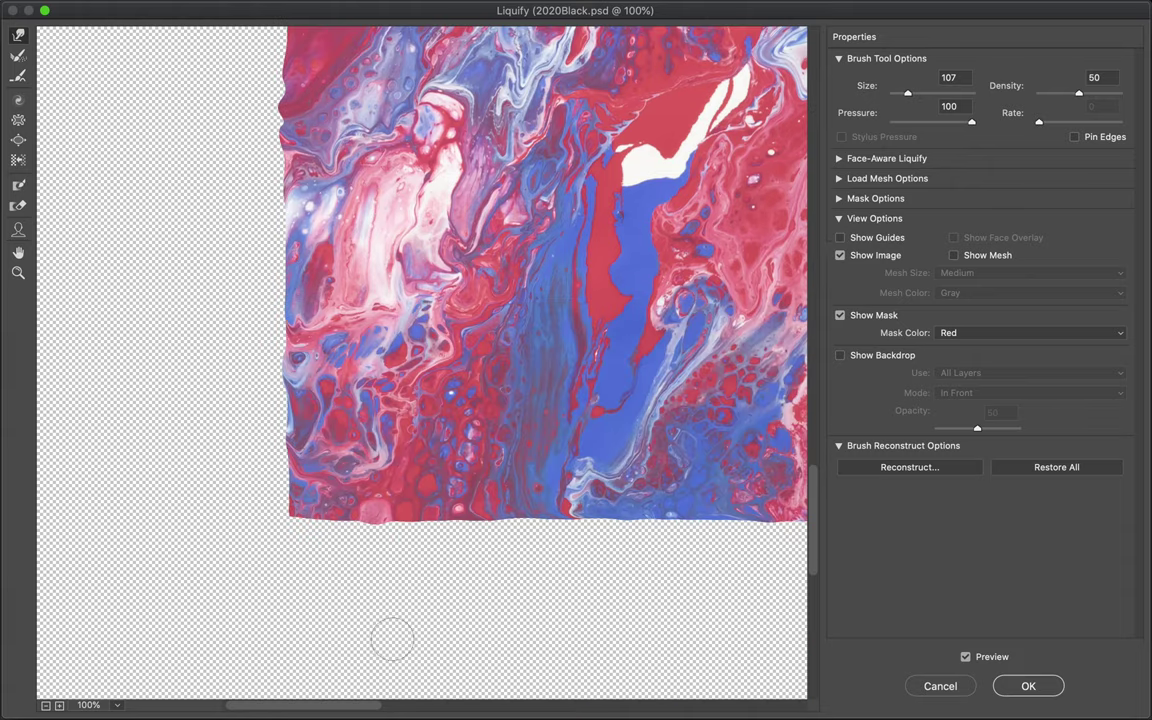
pyautogui.click(1025, 686)
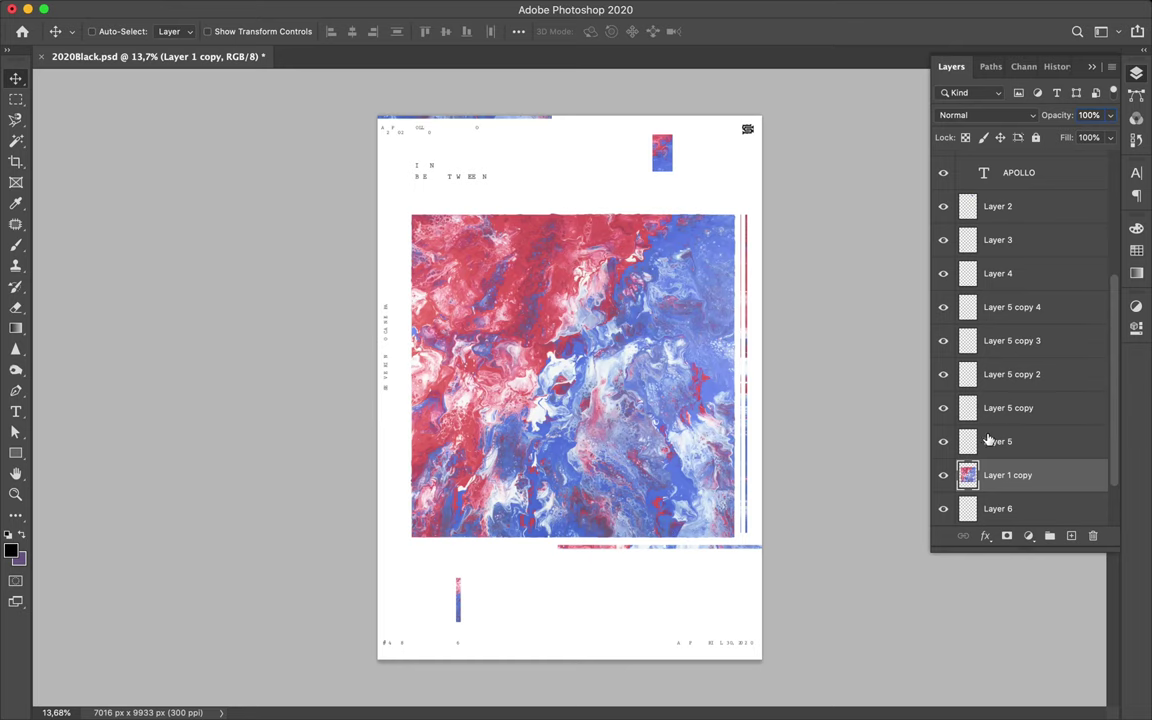
# - Draw a rectangle over the marbled image and give it a white fill
pyautogui.scroll(-2, 988, 441)
pyautogui.scroll(2, 694, 398)
pyautogui.scroll(2, 697, 400)
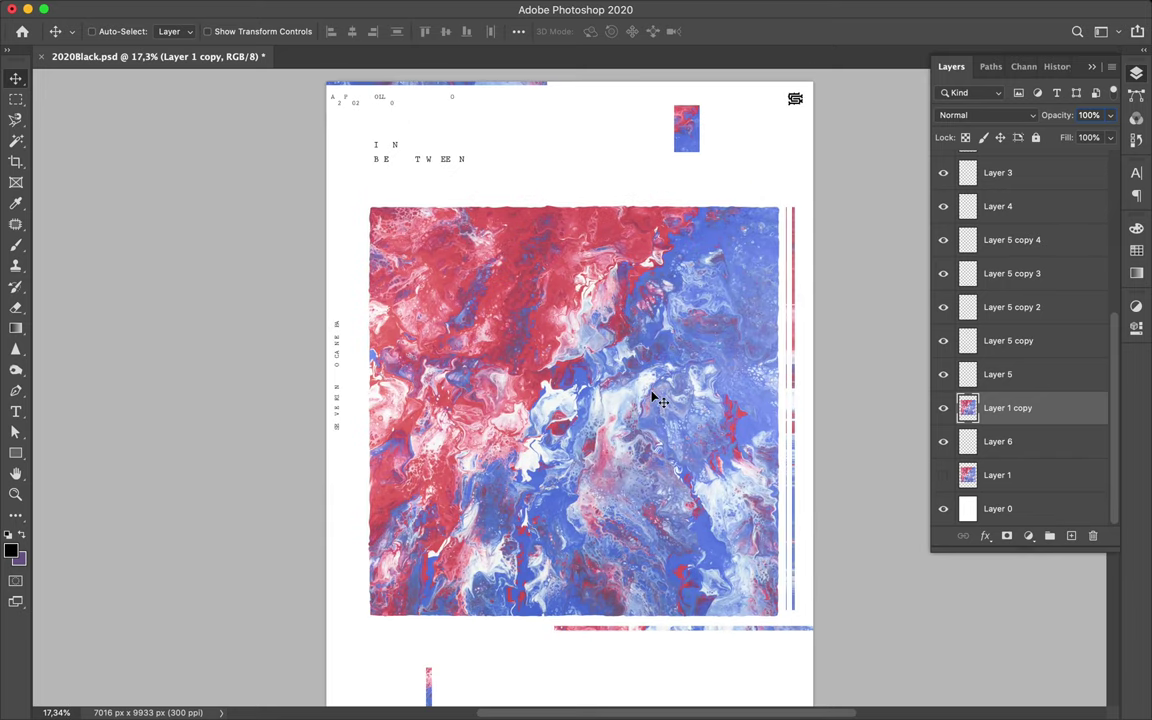
pyautogui.press('u')
pyautogui.moveTo(540, 318); pyautogui.dragTo(760, 428)
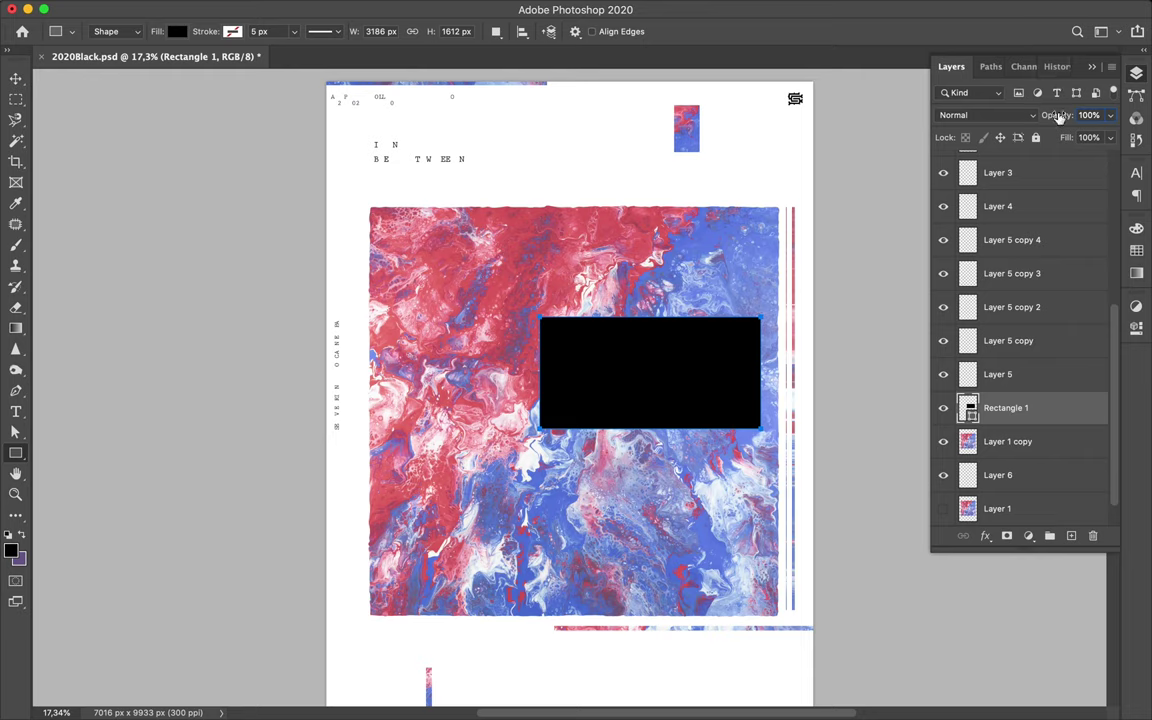
pyautogui.click(1010, 115)
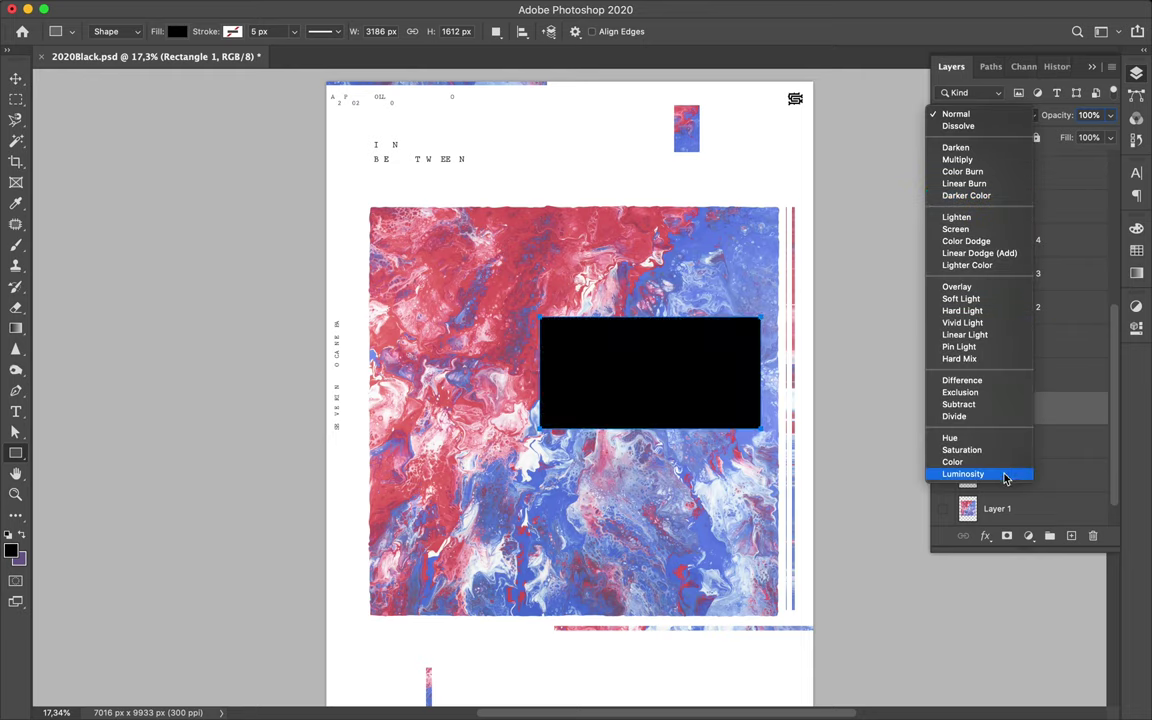
pyautogui.click(177, 31)
pyautogui.click(82, 106)
pyautogui.click(1010, 115)
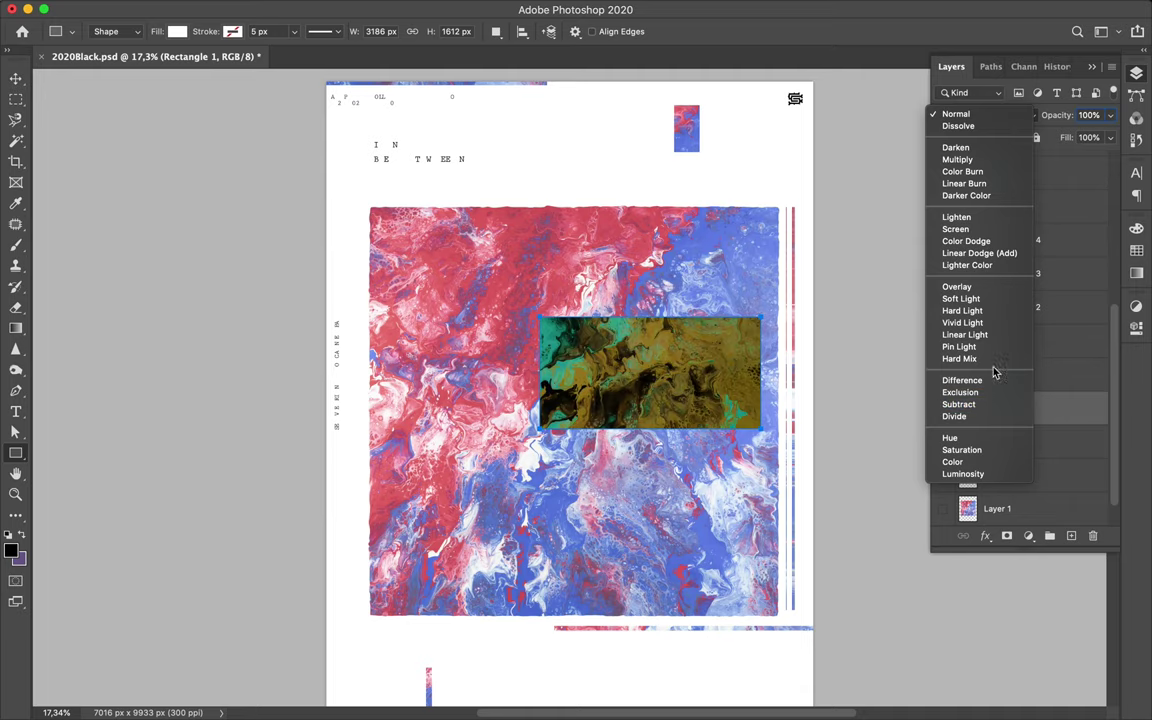
pyautogui.click(697, 376)
# - Move and shrink the white rectangle onto the image's lower left, then save the poster
pyautogui.press('v')
pyautogui.moveTo(694, 375); pyautogui.dragTo(550, 484)
pyautogui.scroll(-2, 542, 530)
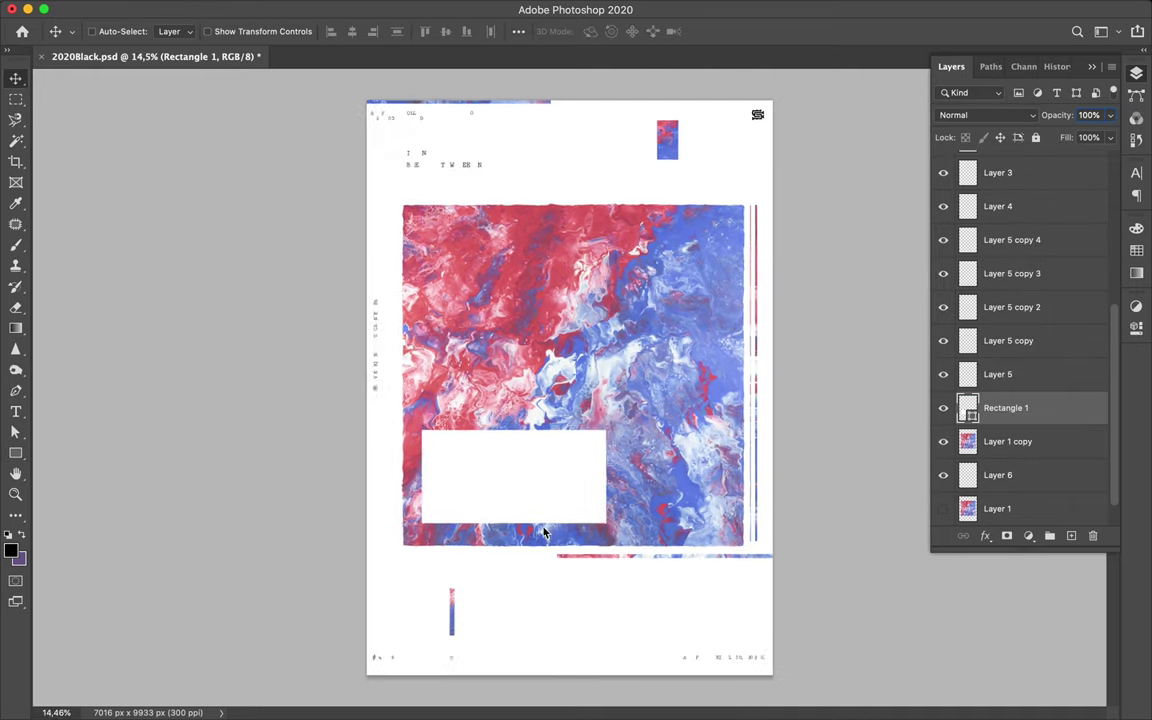
pyautogui.hotkey('ctrl', 't')
pyautogui.moveTo(519, 427); pyautogui.dragTo(519, 458)
pyautogui.moveTo(602, 481); pyautogui.dragTo(495, 472)
pyautogui.press('Return')
pyautogui.moveTo(560, 571); pyautogui.dragTo(552, 571)
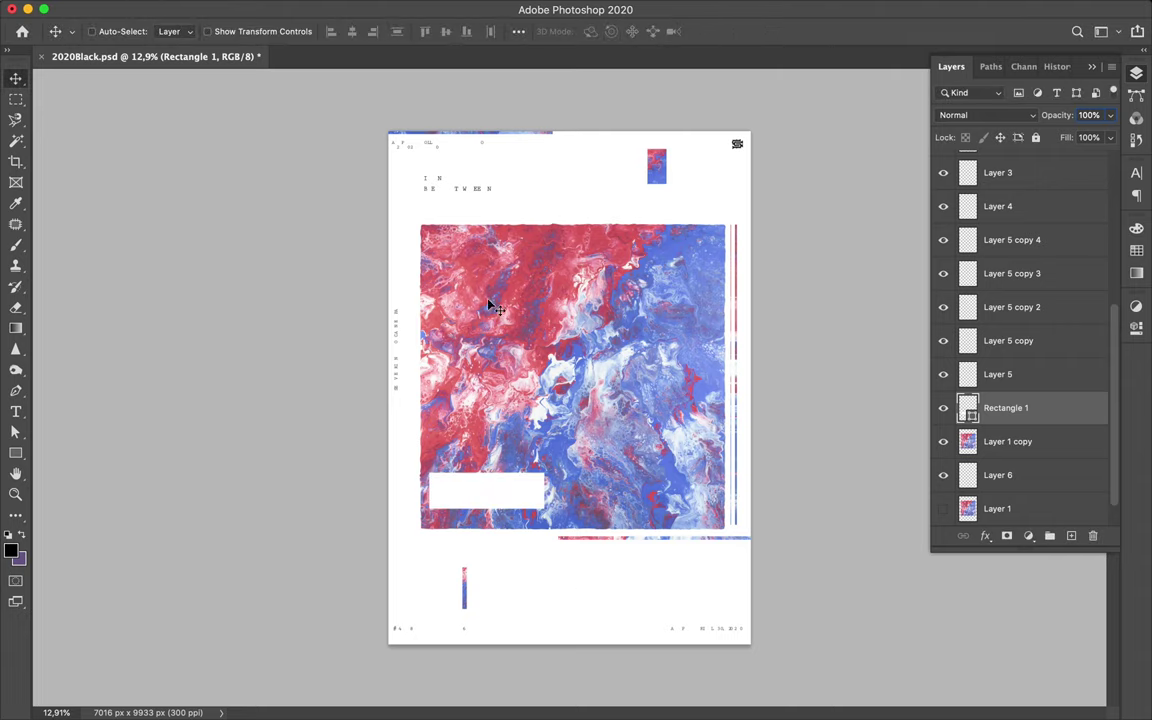
pyautogui.hotkey('ctrl', 's')
pyautogui.scroll(10, 1020, 300)
pyautogui.click(983, 170)
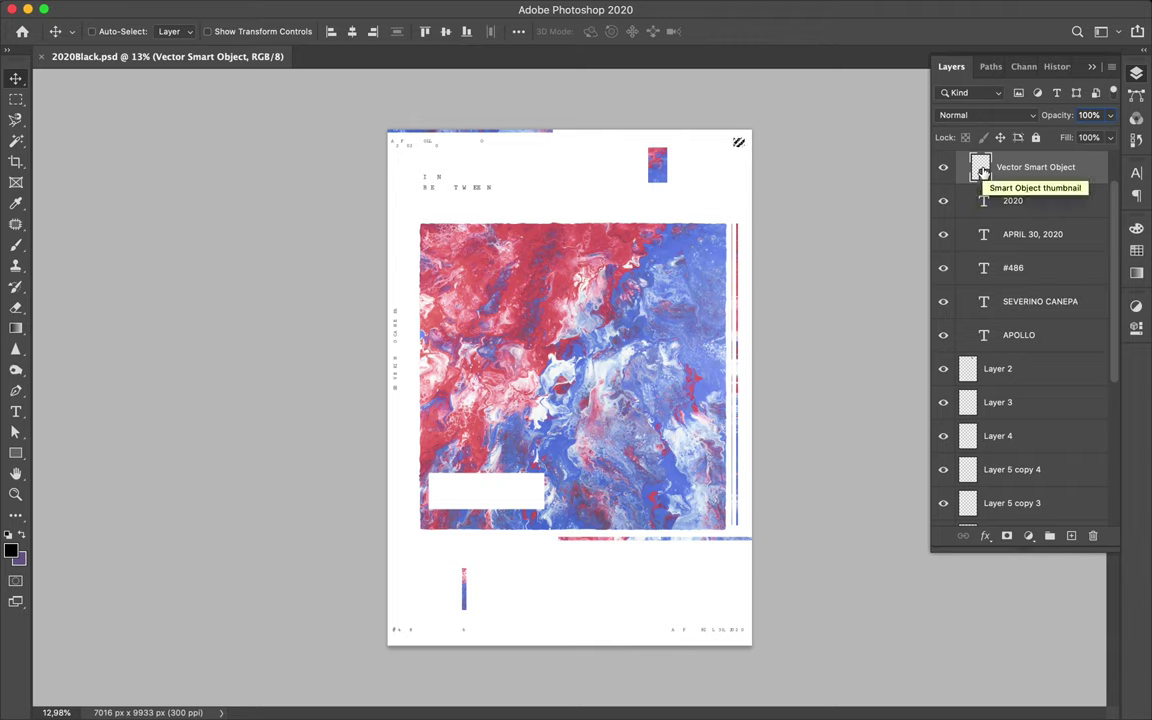
pyautogui.scroll(-3, 998, 372)
pyautogui.scroll(-3, 998, 372)
pyautogui.click(990, 407)
pyautogui.hotkey('ctrl', 'shift', 'alt', 'n')
pyautogui.moveTo(660, 150); pyautogui.dragTo(741, 148)
pyautogui.hotkey('alt', '.')
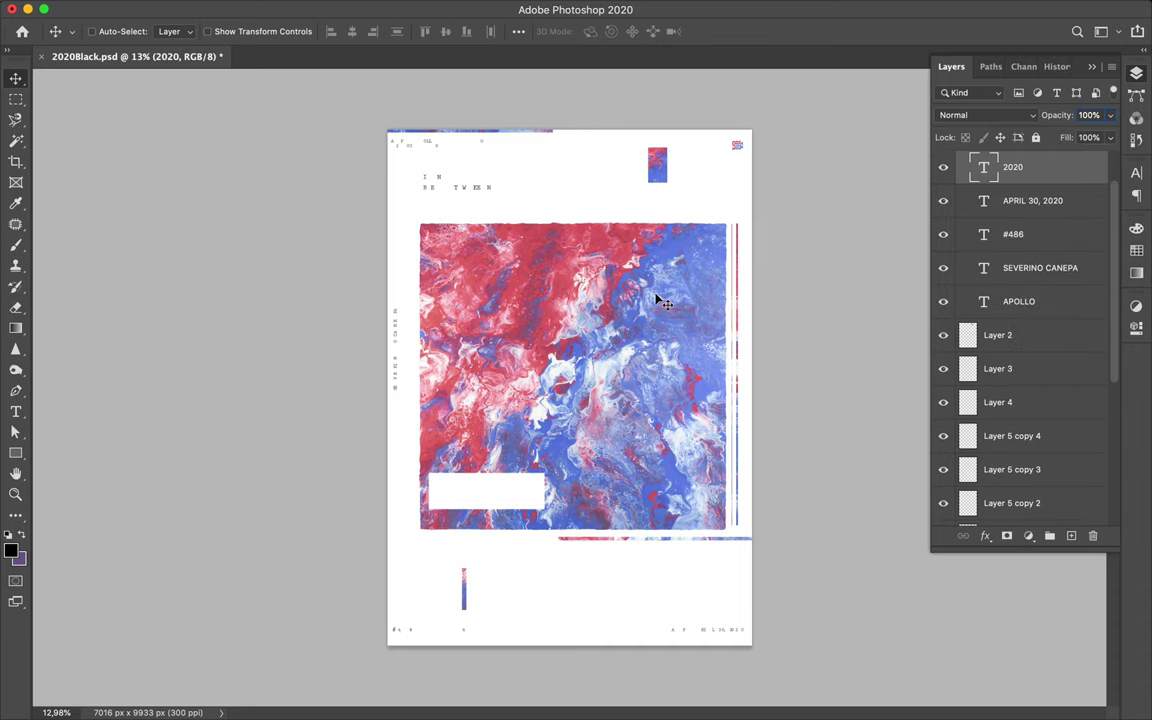
pyautogui.scroll(2, 573, 423)
pyautogui.scroll(-1, 530, 460)
pyautogui.press('m')
pyautogui.scroll(-1, 560, 445)
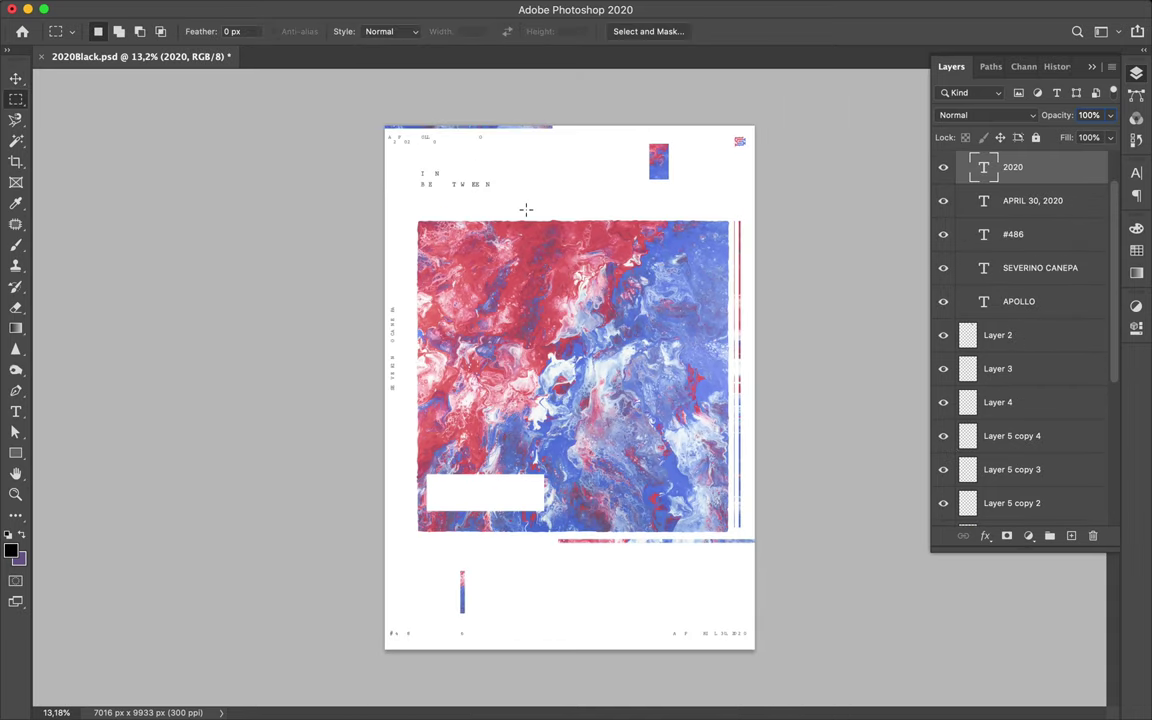
pyautogui.press('v')
pyautogui.click(728, 638)
pyautogui.scroll(2, 728, 643)
pyautogui.moveTo(728, 643)
pyautogui.mouseDown()
pyautogui.moveTo(745, 609)
pyautogui.moveTo(735, 550)
pyautogui.moveTo(784, 560)
pyautogui.mouseUp()
pyautogui.hotkey('ctrl', 't')
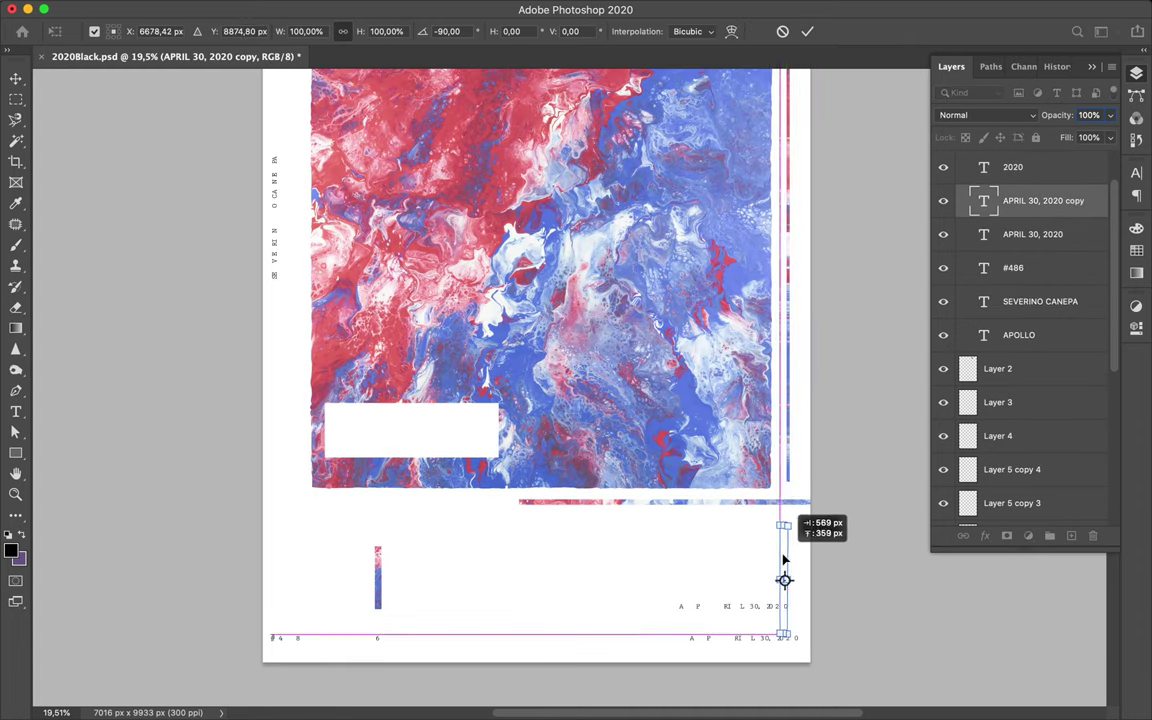
pyautogui.press('Return')
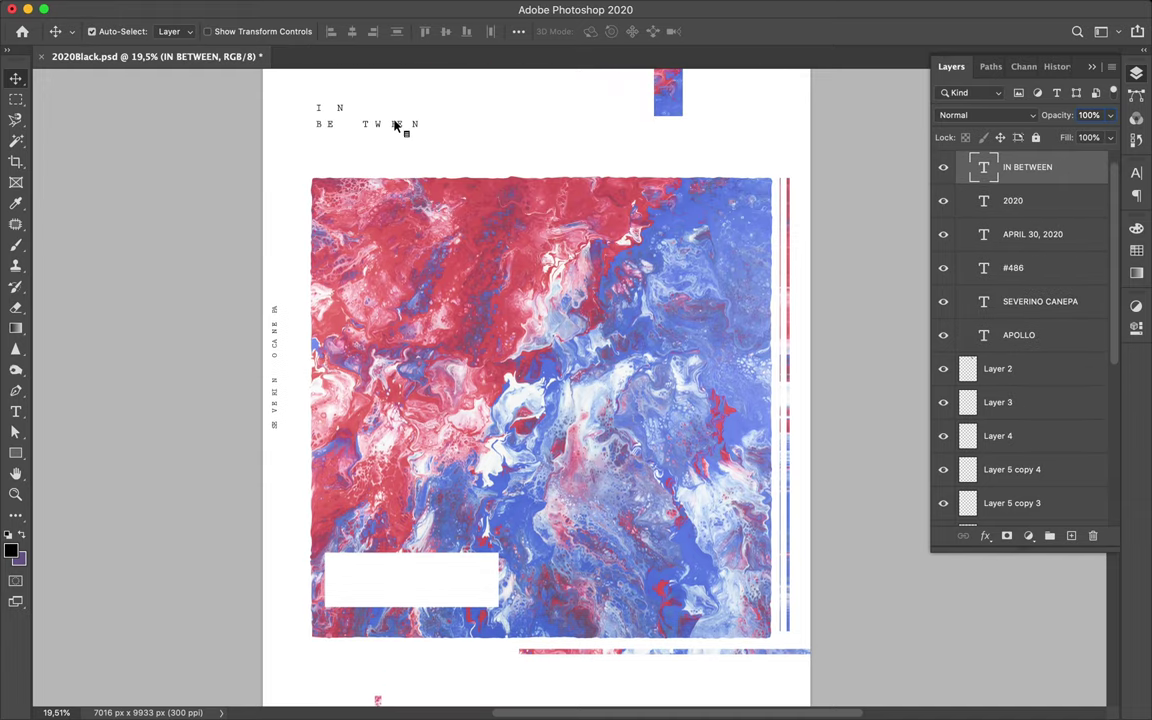
pyautogui.moveTo(395, 124); pyautogui.dragTo(476, 520)
# - Retype the copied text as 'Another Poster Without A Good Story but a picture.' and move it under the image's right half
pyautogui.doubleClick(476, 518)
pyautogui.write('AN')
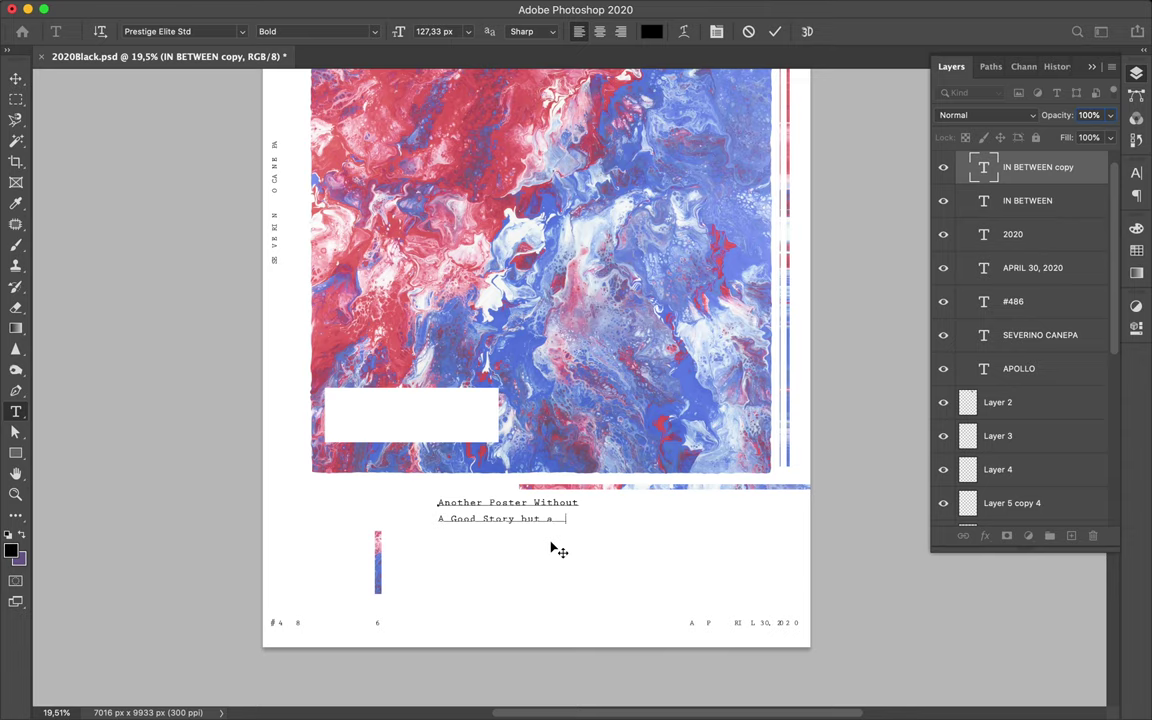
pyautogui.write('.')
pyautogui.hotkey('ctrl', 'Return')
pyautogui.scroll(1, 551, 548)
pyautogui.moveTo(551, 548); pyautogui.dragTo(632, 545)
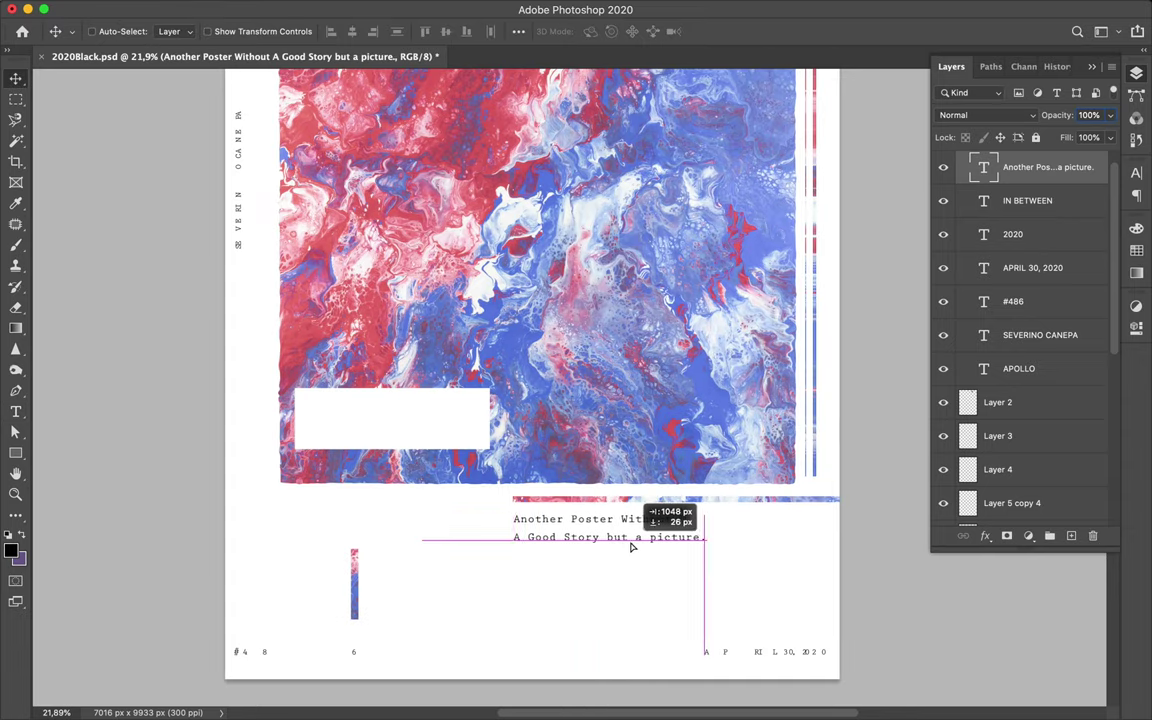
pyautogui.click(1136, 176)
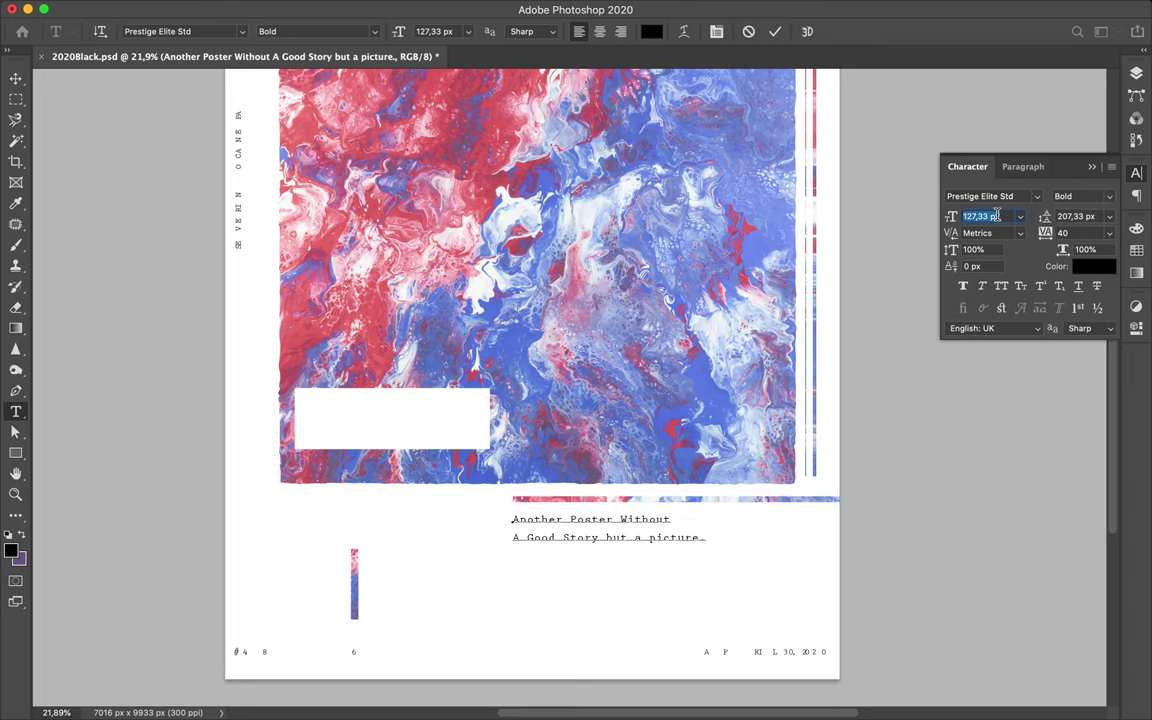
# - Tighten the kerning after the caption's first A to -200
pyautogui.click(522, 519)
pyautogui.click(975, 232)
pyautogui.write('-200')
pyautogui.press('Return')
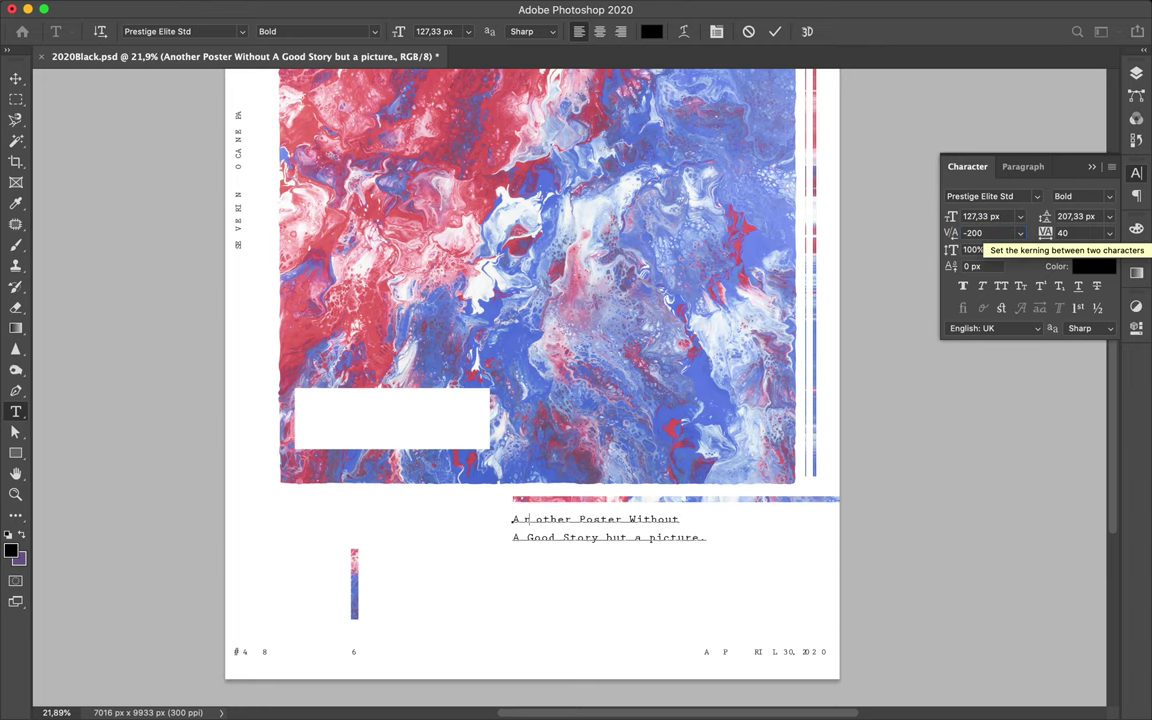
# - Set the whole caption to Regular weight with a spacing value of 60
pyautogui.scroll(3, 568, 388)
pyautogui.moveTo(490, 578); pyautogui.dragTo(848, 638)
pyautogui.click(1083, 196)
pyautogui.click(930, 176)
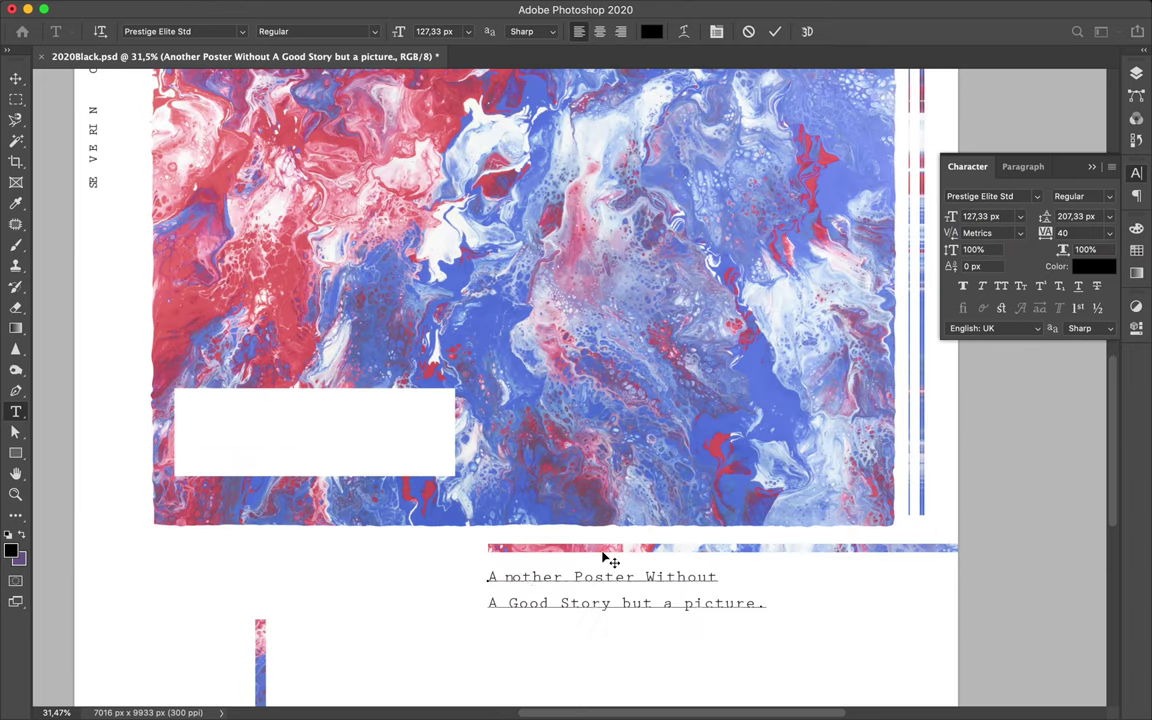
pyautogui.write('60')
pyautogui.press('Return')
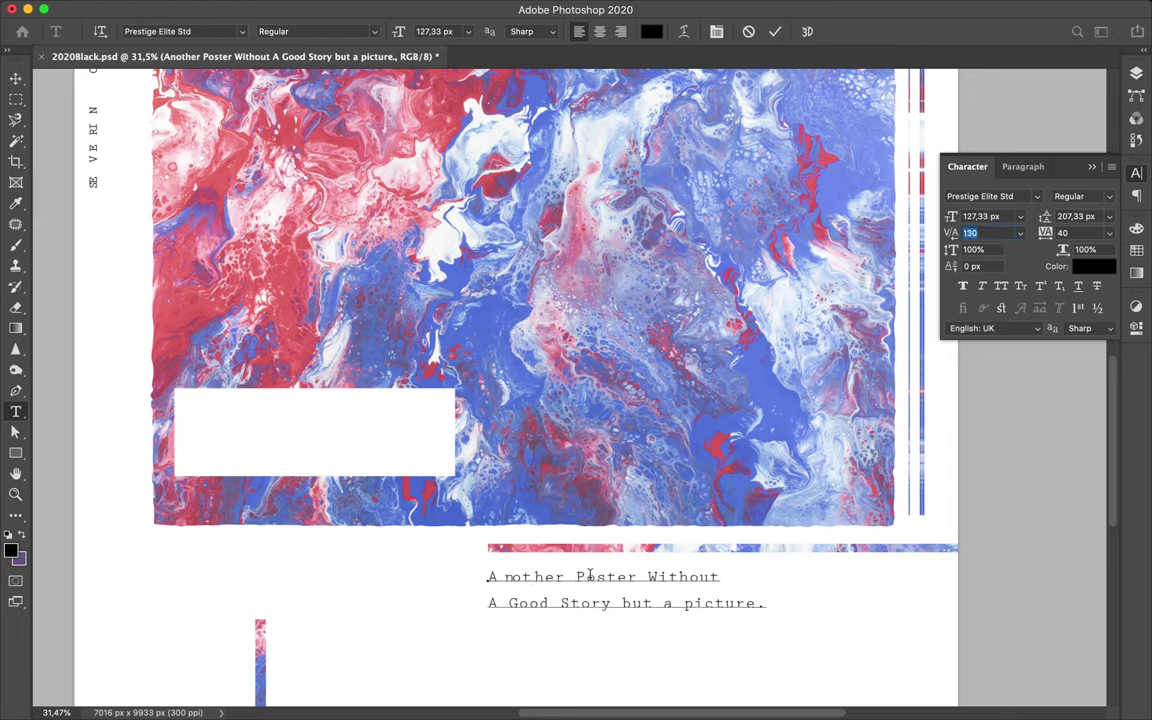
# - Apply kerning of -90 and 270 within Poster, and a 1700 gap inside Without
pyautogui.write('-90')
pyautogui.press('Return')
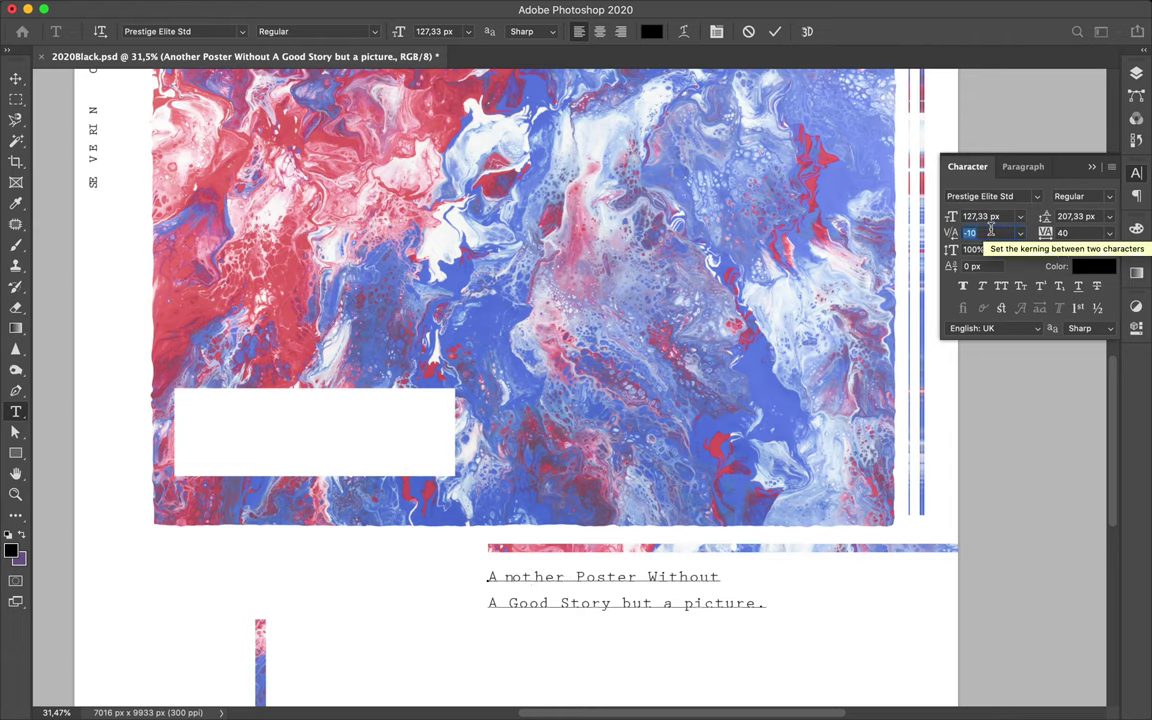
pyautogui.write('270')
pyautogui.press('Return')
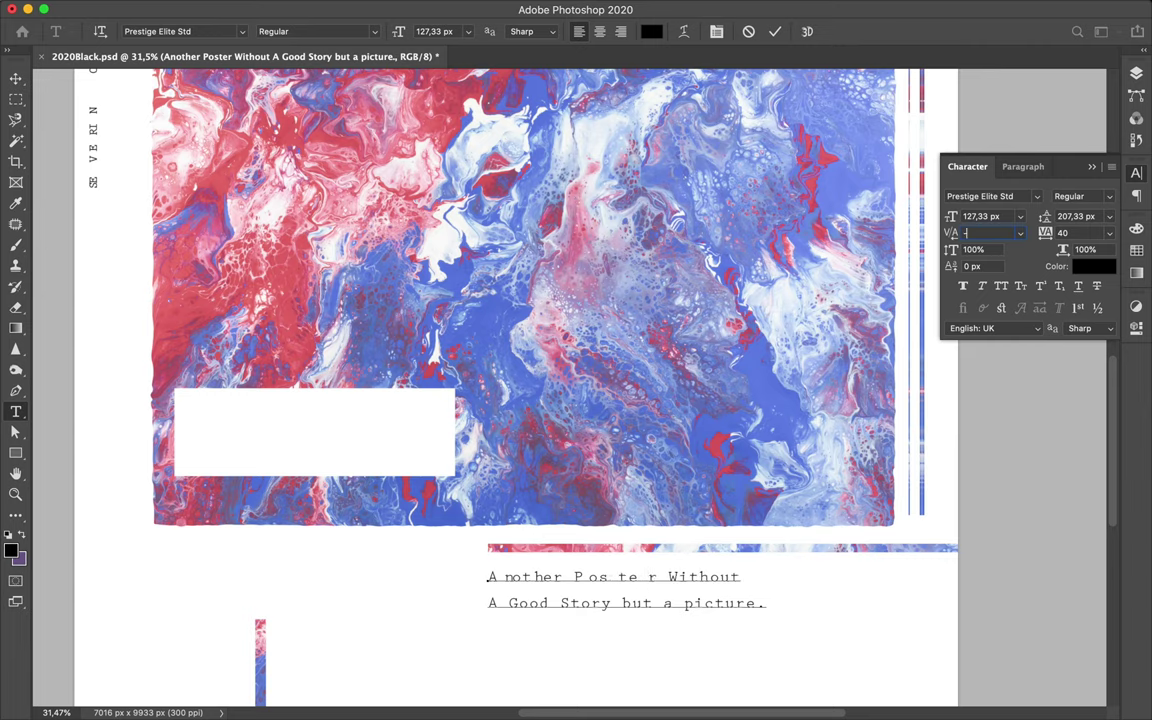
pyautogui.click(647, 577)
pyautogui.write('1700')
pyautogui.press('Return')
# - Split 'thout' with 900 kerning, widen the gap before Good, and kern Good at -140 and 560
pyautogui.click(1020, 232)
pyautogui.click(975, 258)
pyautogui.click(993, 233)
pyautogui.write('900')
pyautogui.press('Return')
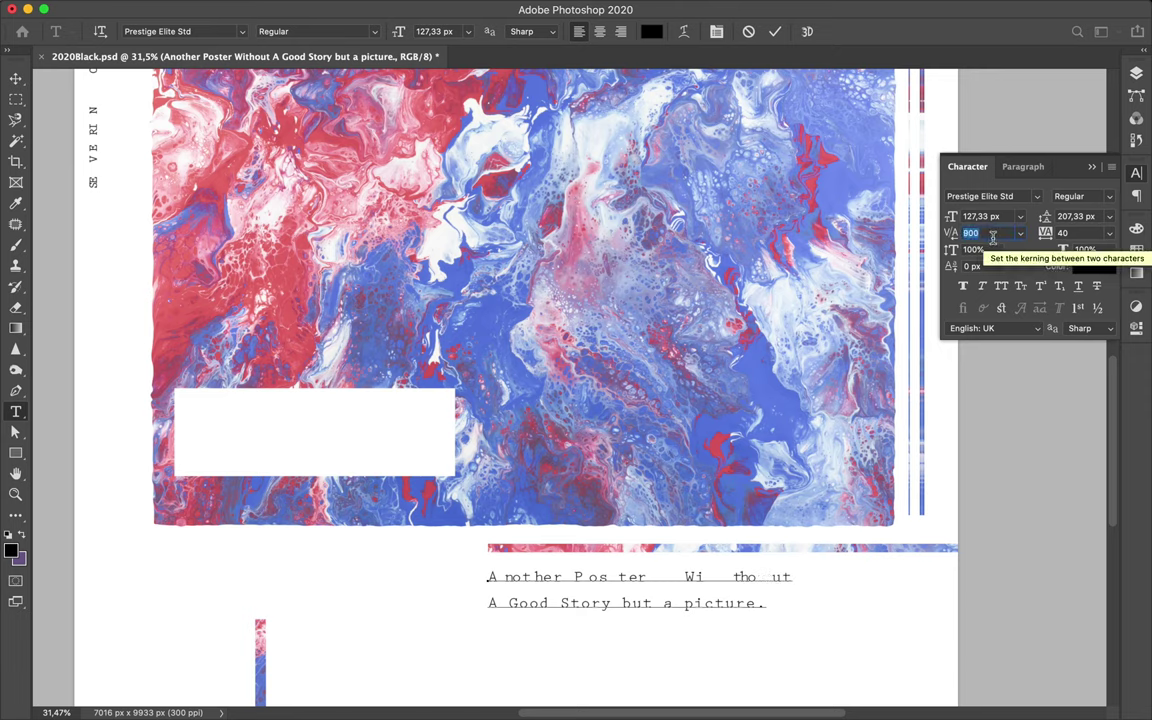
pyautogui.press('Return')
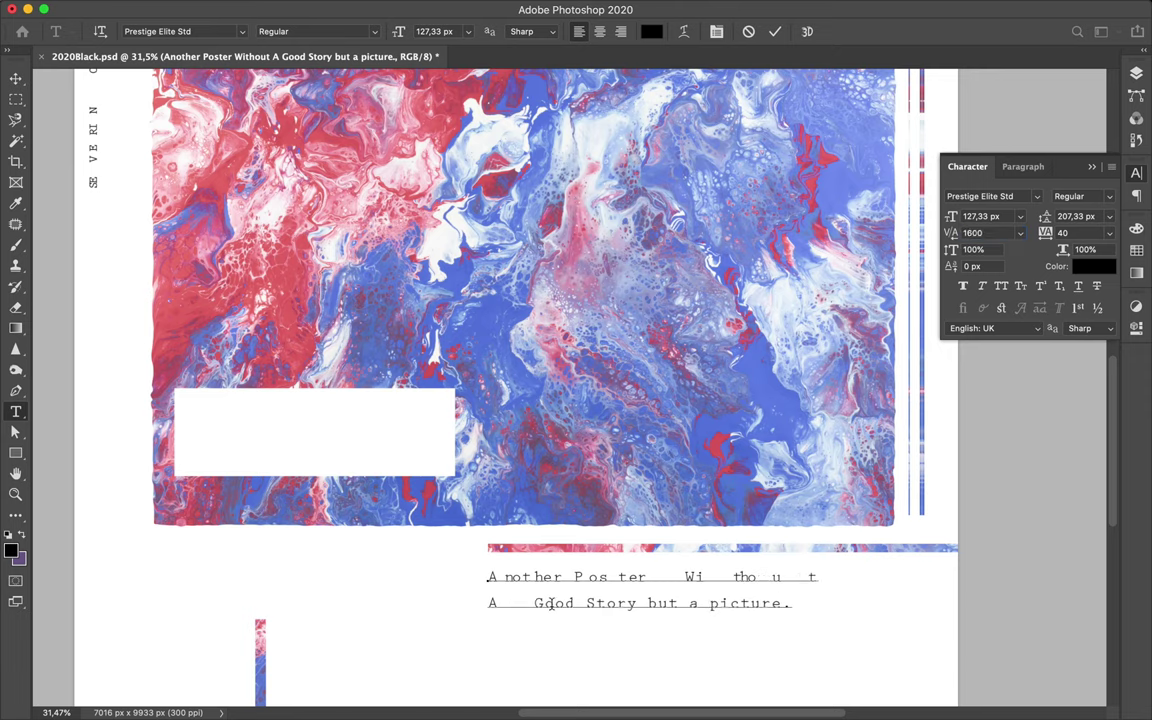
pyautogui.click(1000, 232)
pyautogui.write('-140')
pyautogui.press('Return')
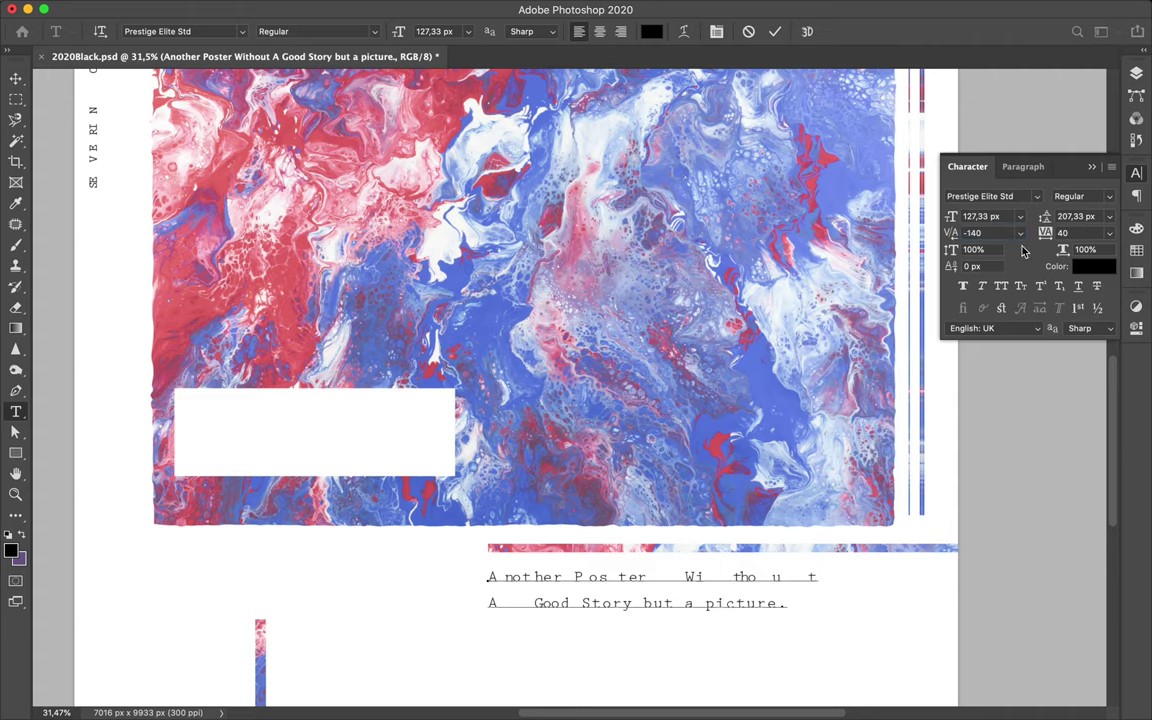
pyautogui.click(991, 233)
pyautogui.write('560')
pyautogui.press('Return')
# - Kern Story with a 300 gap, set the b–ut gap to 760, and adjust picture. to -200
pyautogui.click(612, 602)
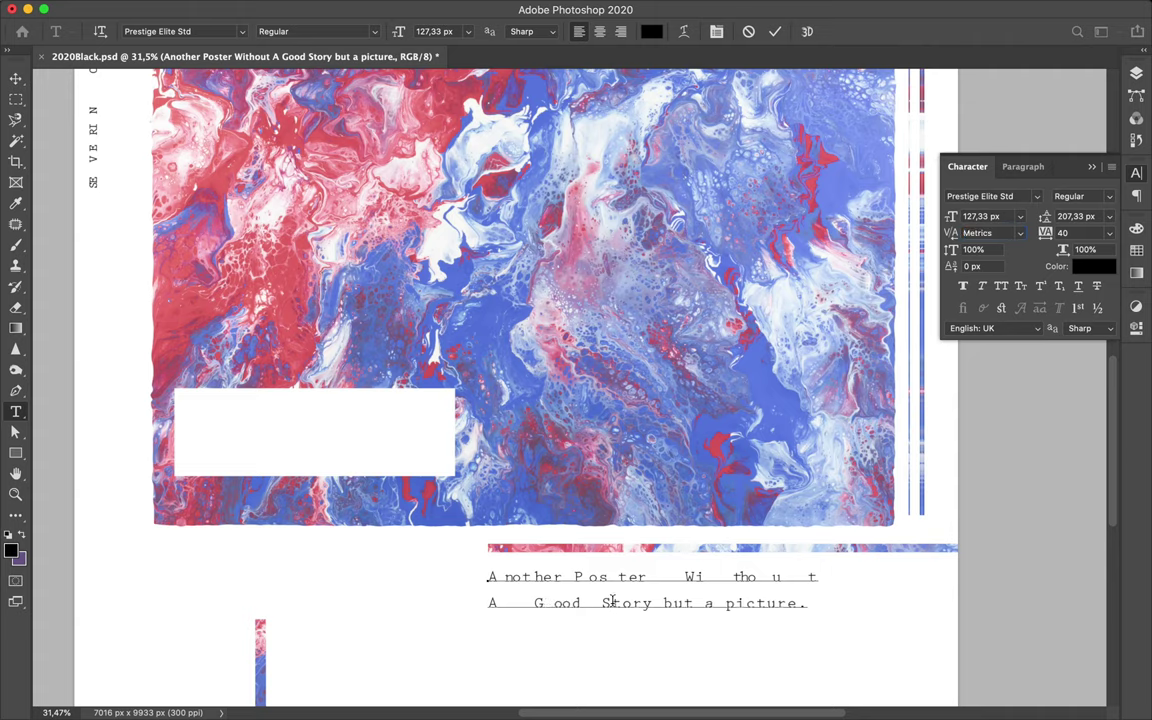
pyautogui.write('300')
pyautogui.press('Return')
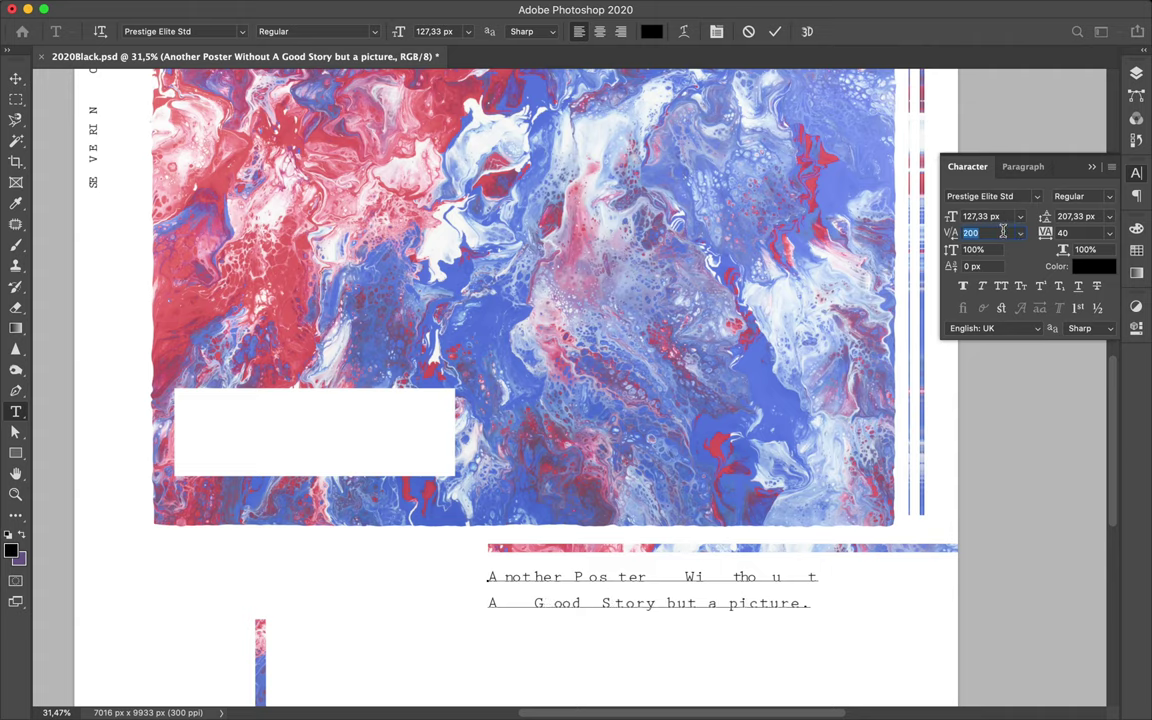
pyautogui.press('Right')
pyautogui.press('Right')
pyautogui.press('Right')
pyautogui.hotkey('alt', 'Right')
pyautogui.hotkey('alt', 'Right')
pyautogui.hotkey('alt', 'Right')
pyautogui.hotkey('alt', 'Right')
pyautogui.hotkey('alt', 'Right')
pyautogui.hotkey('alt', 'Right')
pyautogui.moveTo(941, 243); pyautogui.dragTo(983, 233)
pyautogui.write('760')
pyautogui.press('Return')
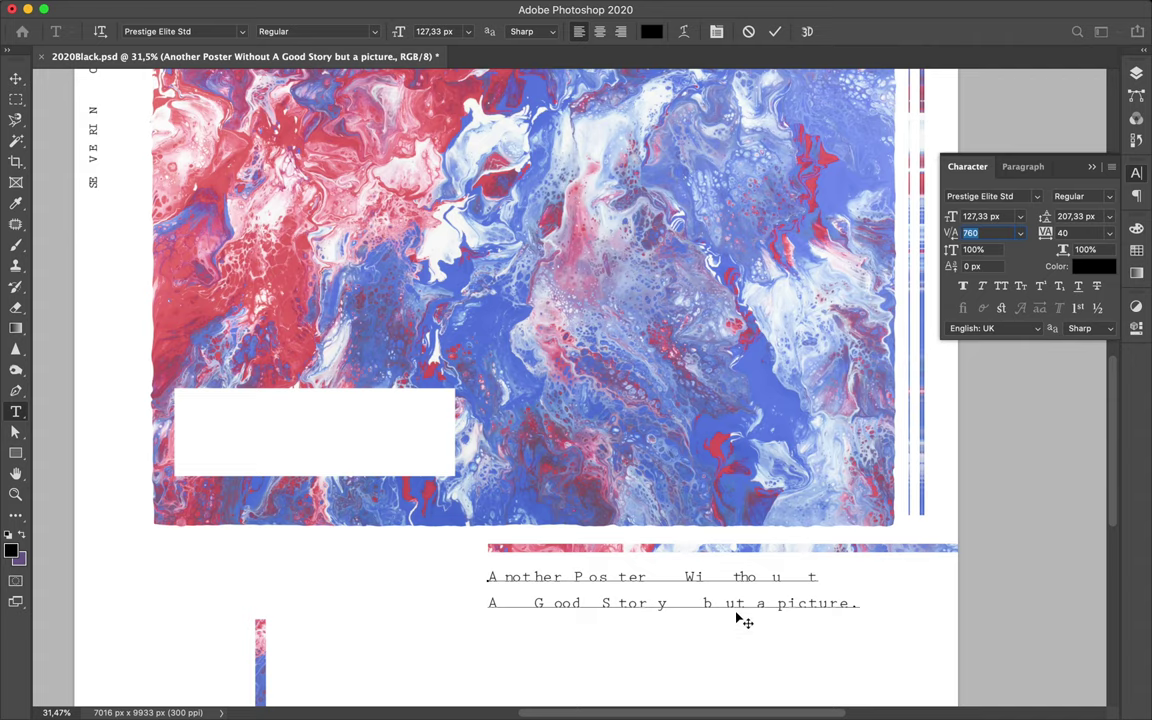
pyautogui.click(985, 232)
pyautogui.write('-200')
pyautogui.press('Return')
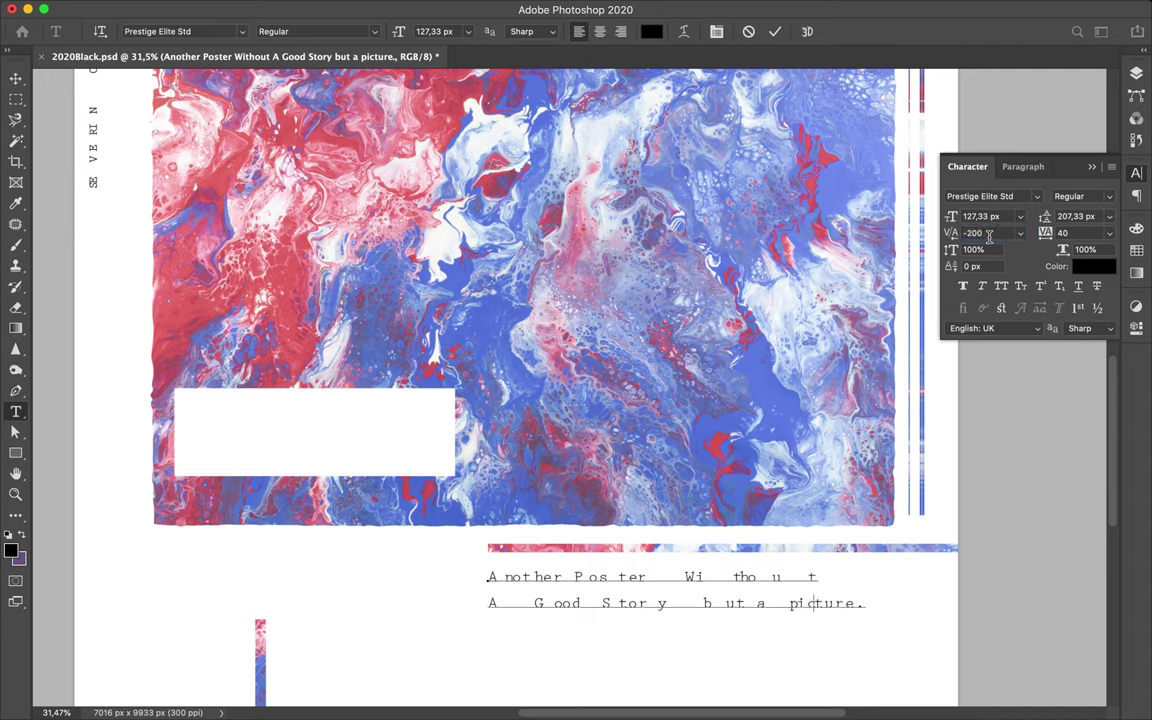
pyautogui.write('310')
pyautogui.write('v')
pyautogui.scroll(-5, 352, 527)
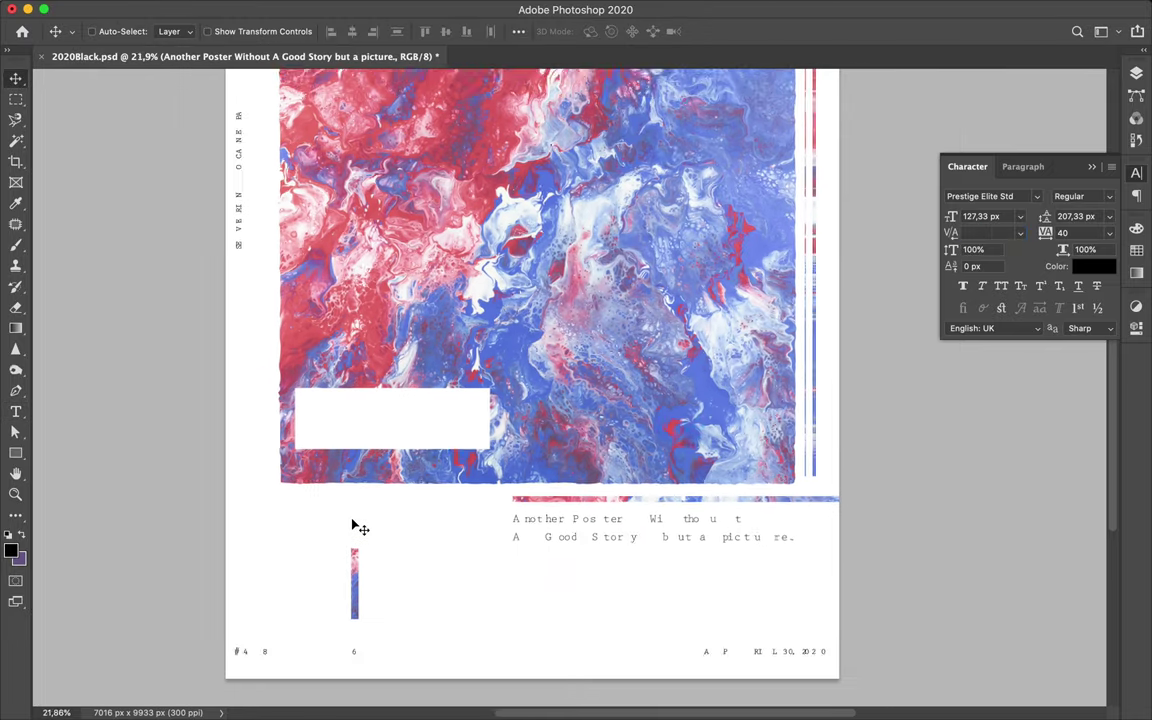
# - Copy a circular selection of the marble image layer onto a new layer
pyautogui.press('m')
pyautogui.rightClick(15, 99)
pyautogui.click(70, 113)
pyautogui.click(1136, 73)
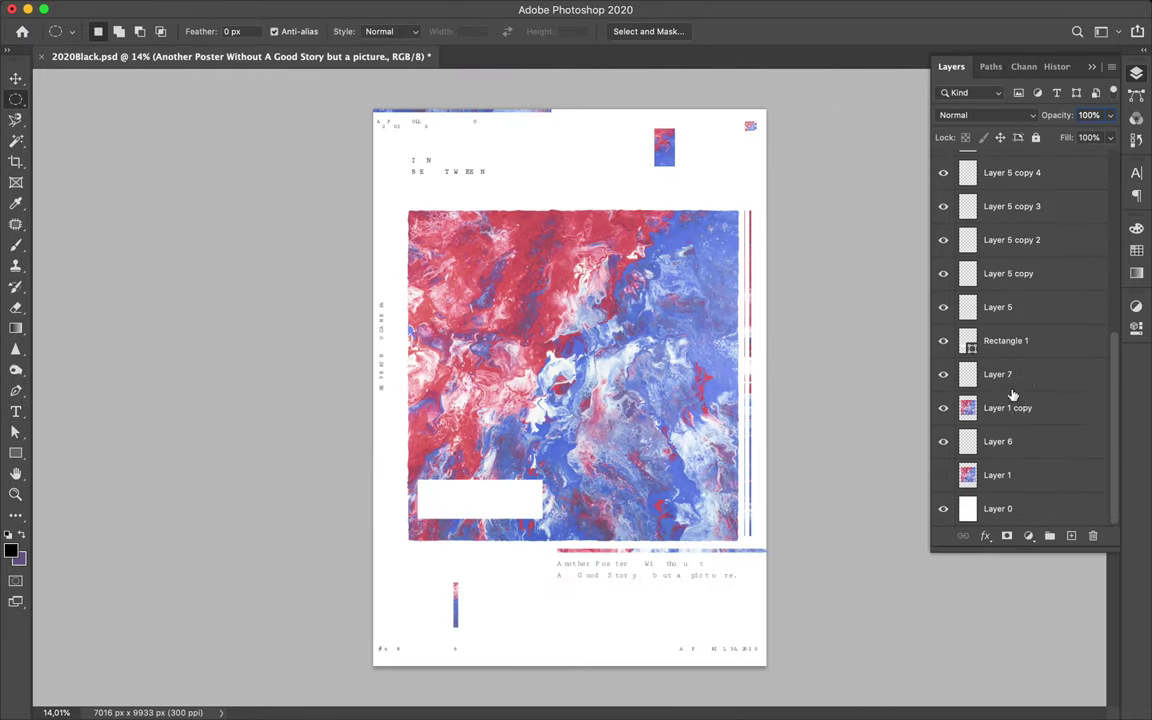
pyautogui.click(1007, 407)
pyautogui.moveTo(354, 221); pyautogui.dragTo(782, 671)
pyautogui.hotkey('ctrl', 'j')
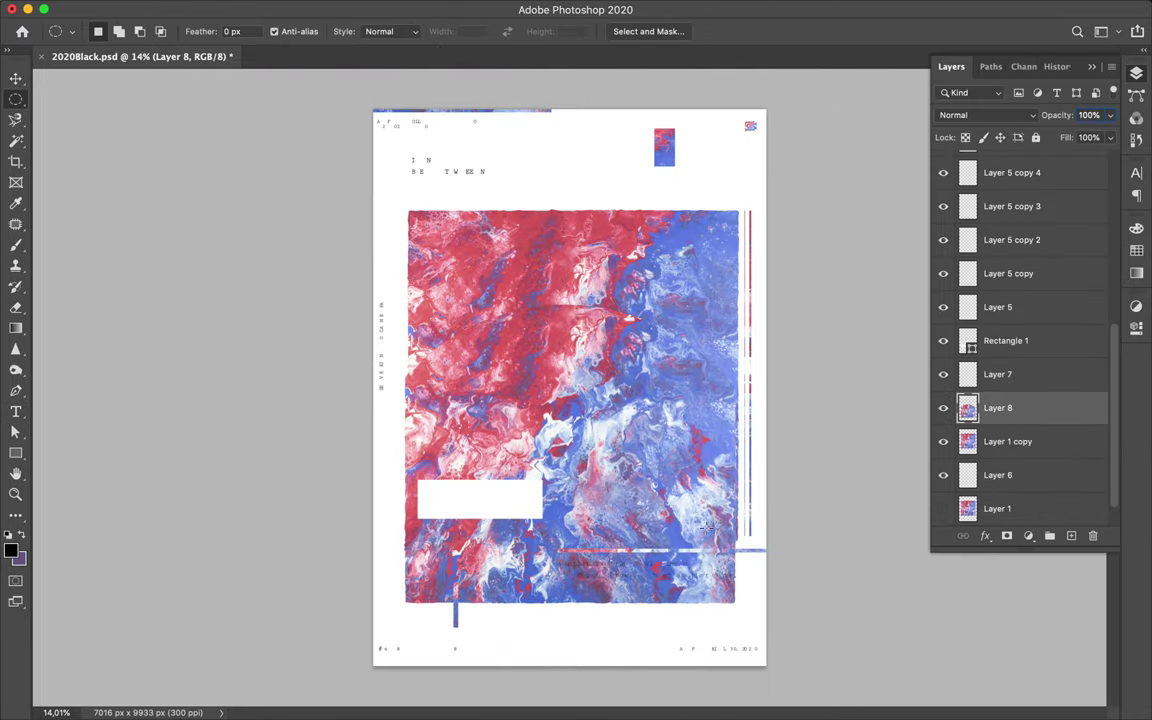
# - Move the marble circle down so it sits half-off the poster's bottom edge
pyautogui.press('v')
pyautogui.moveTo(657, 460); pyautogui.dragTo(762, 609)
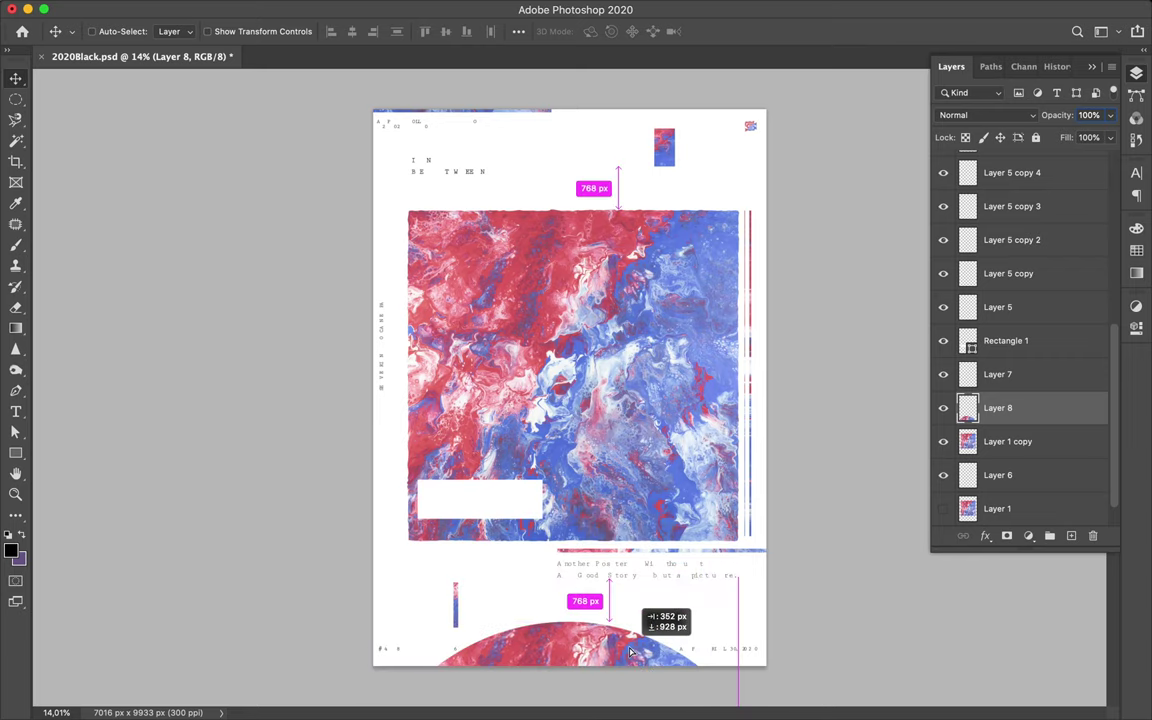
pyautogui.moveTo(762, 609)
pyautogui.mouseDown()
pyautogui.moveTo(625, 668)
pyautogui.moveTo(630, 678)
pyautogui.mouseUp()
pyautogui.click(943, 407)
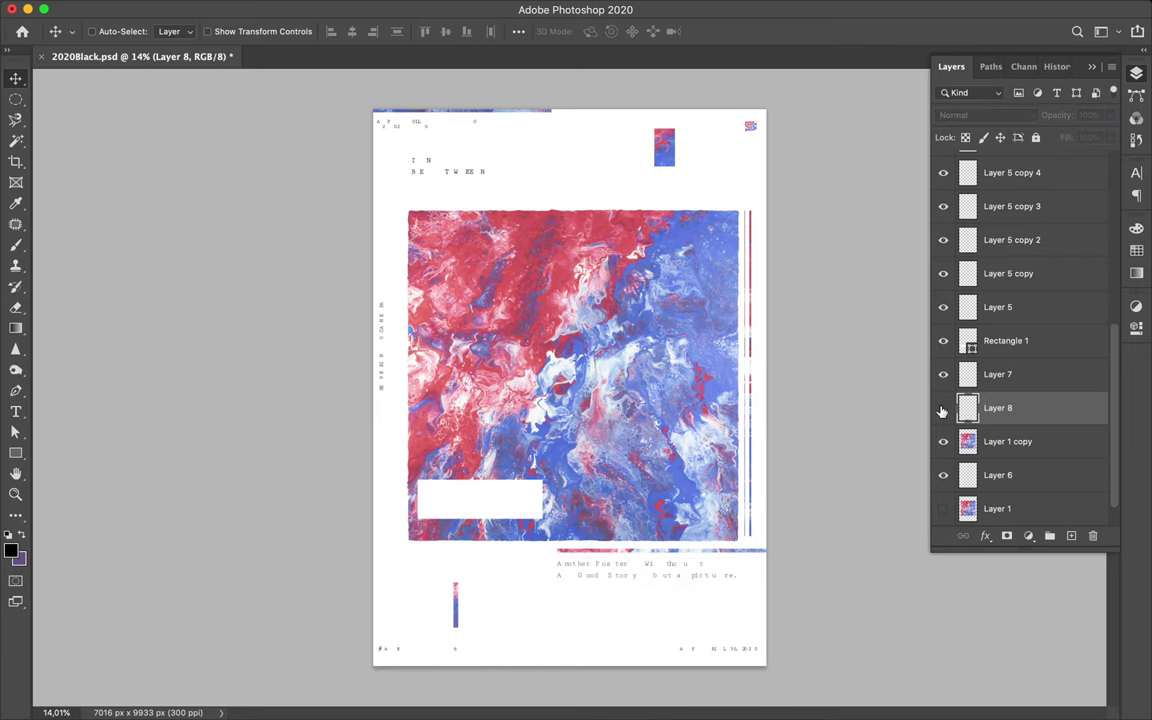
# - Switch to full-screen view and set the surround colour, first black, then dark gray
pyautogui.rightClick(165, 416)
pyautogui.click(211, 438)
pyautogui.press('f')
pyautogui.rightClick(880, 388)
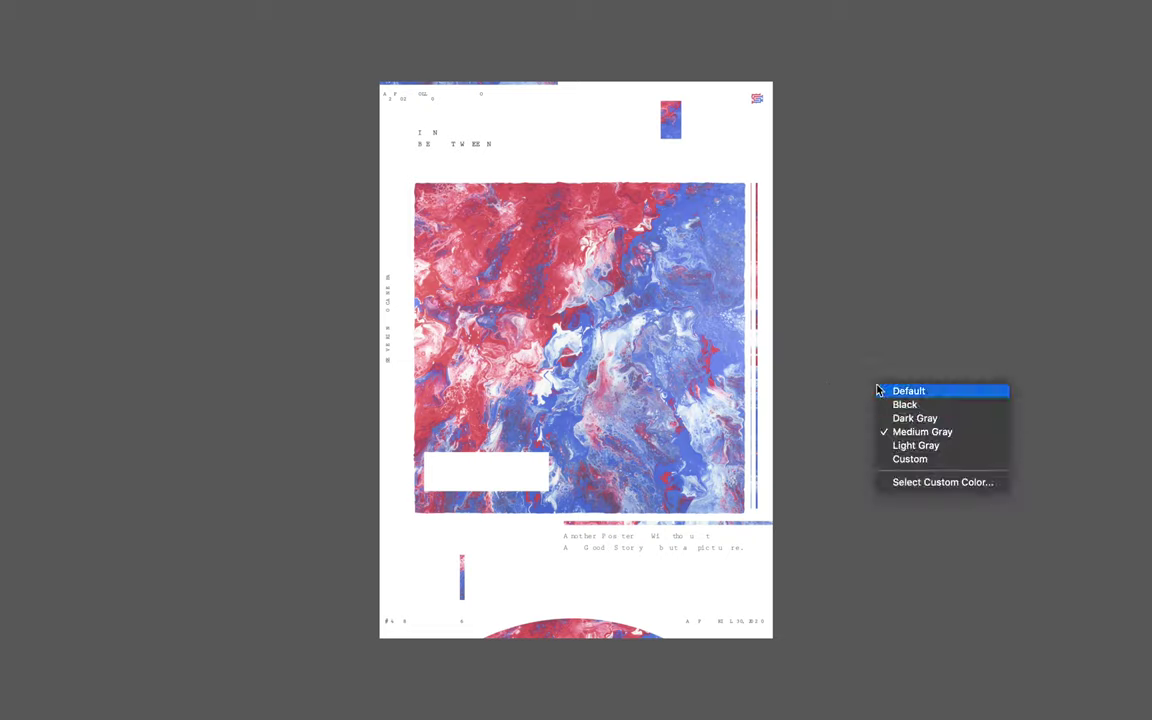
pyautogui.click(900, 401)
pyautogui.rightClick(913, 407)
pyautogui.click(936, 441)
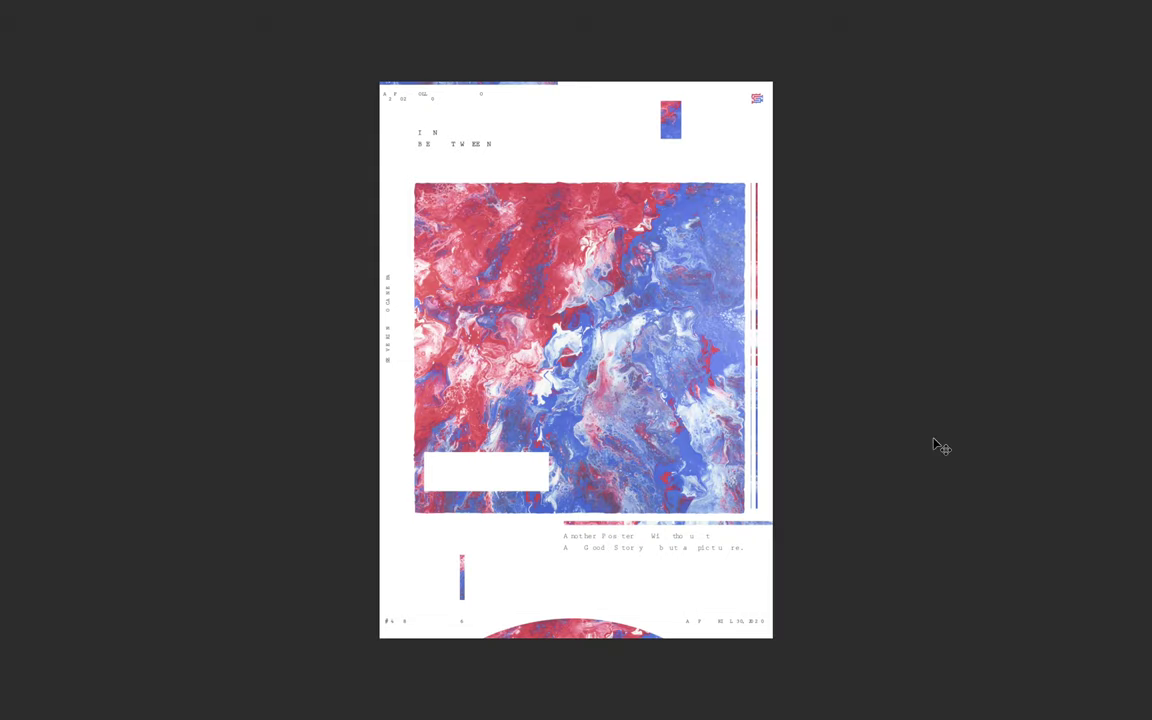
# - Nudge the top-right logo down slightly and set the surround to dark gray again
pyautogui.hotkey('ctrl', '+')
pyautogui.hotkey('ctrl', '+')
pyautogui.hotkey('ctrl', '+')
pyautogui.hotkey('ctrl', '+')
pyautogui.hotkey('ctrl', 't')
pyautogui.press('Return')
pyautogui.hotkey('ctrl', '-')
pyautogui.hotkey('ctrl', '-')
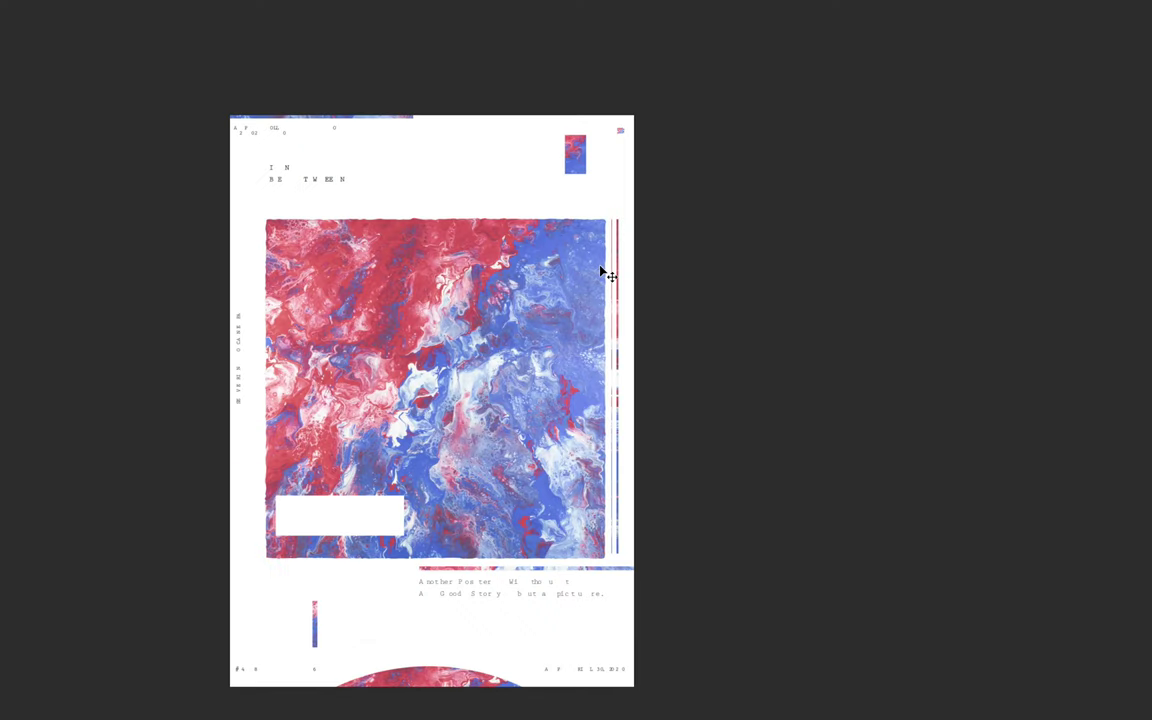
pyautogui.click(1108, 56)
pyautogui.moveTo(589, 163); pyautogui.dragTo(589, 171)
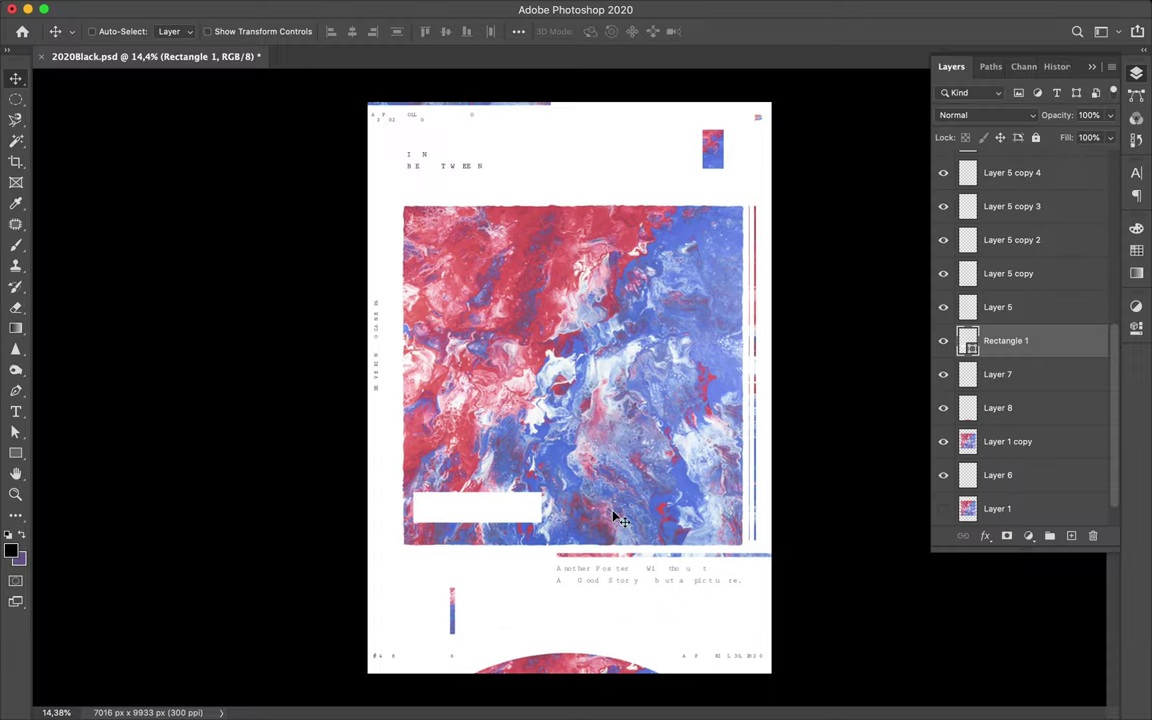
pyautogui.rightClick(314, 452)
pyautogui.click(345, 485)
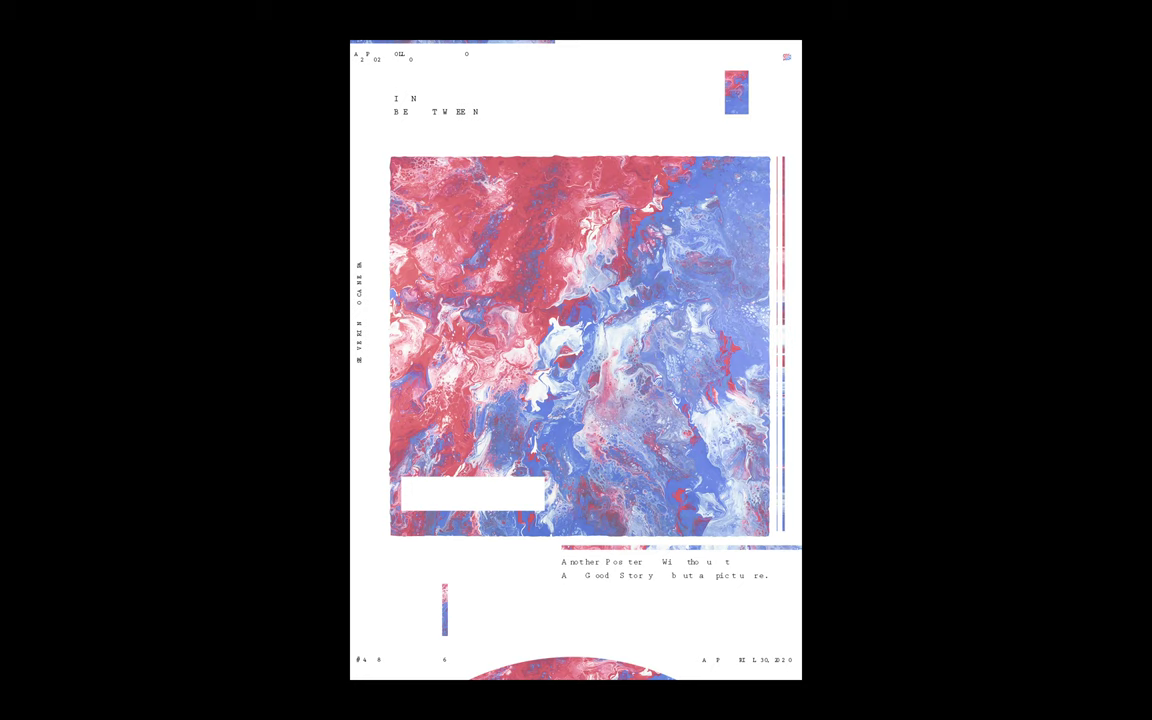